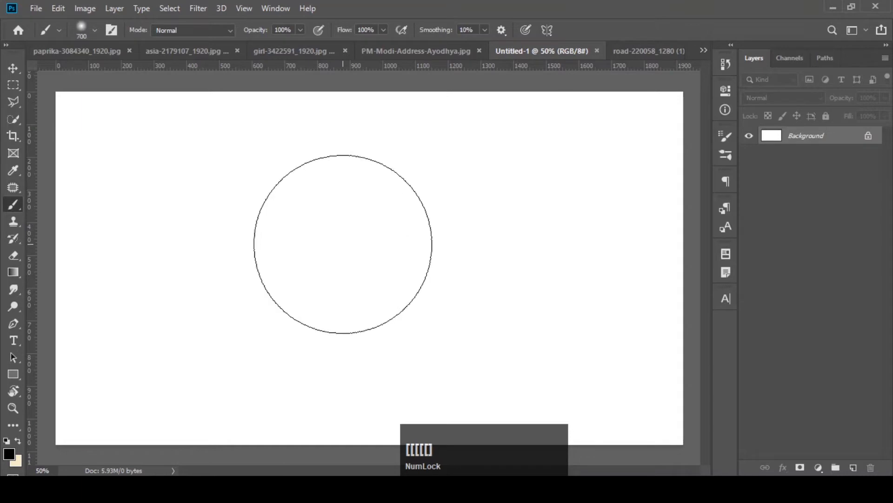
- Set the brush to a size of 61 px with 100% hardness
key(bracketright)
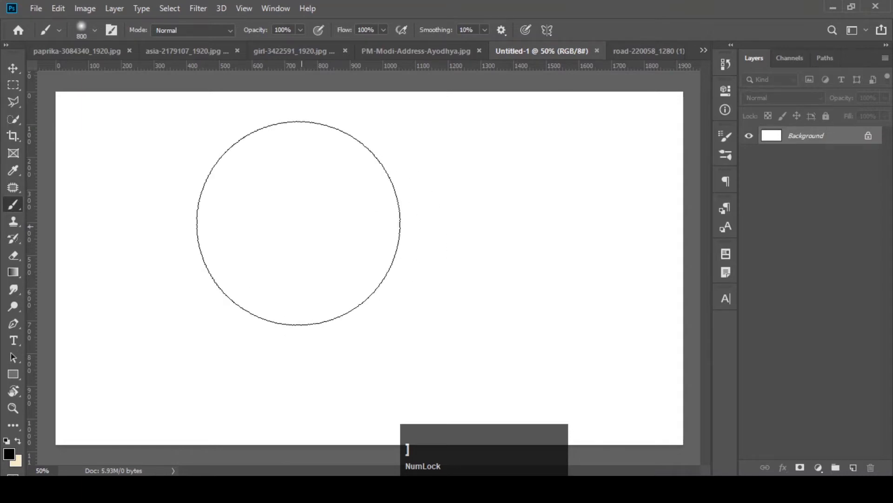
click(93, 30)
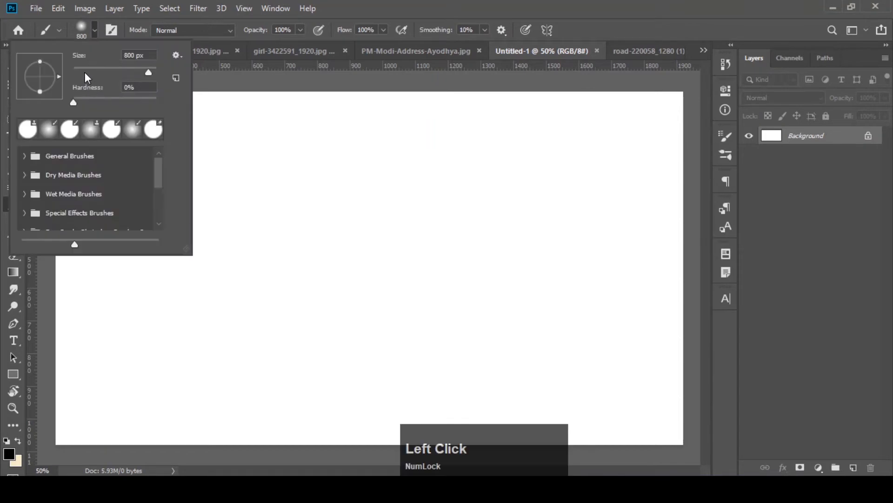
click(89, 71)
drag(88, 70, 151, 72)
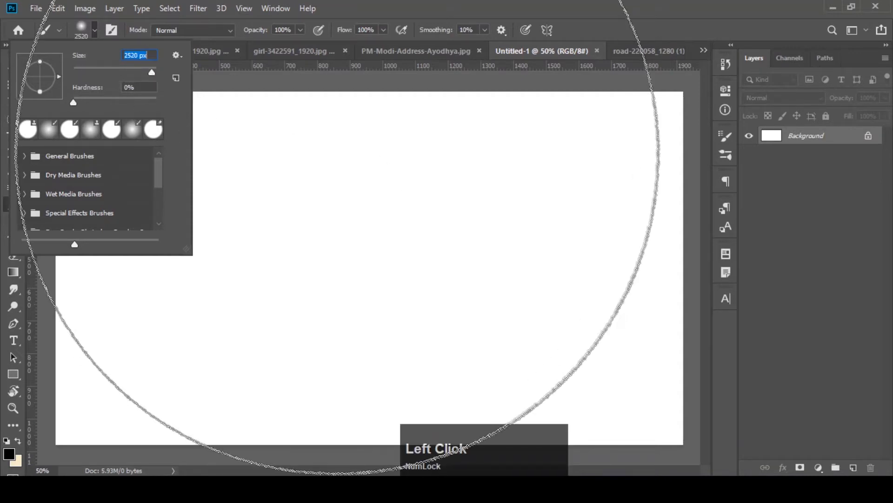
click(122, 70)
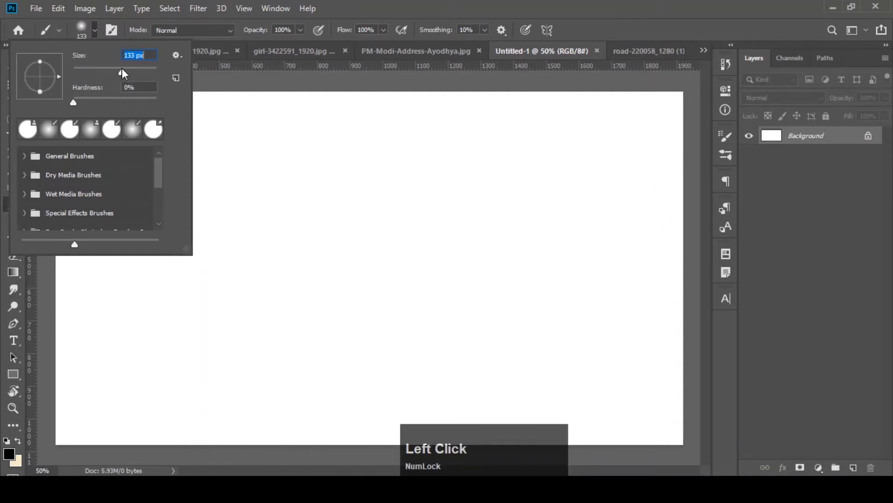
drag(122, 72, 98, 72)
mouse_move(76, 100)
mouse_down()
mouse_move(158, 101)
mouse_move(69, 103)
mouse_move(88, 104)
mouse_up()
drag(80, 103, 69, 103)
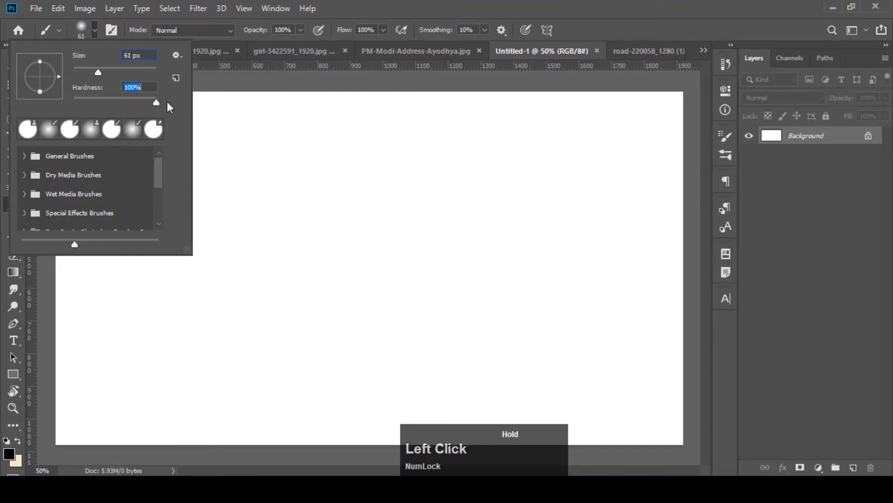
drag(166, 101, 167, 102)
click(94, 29)
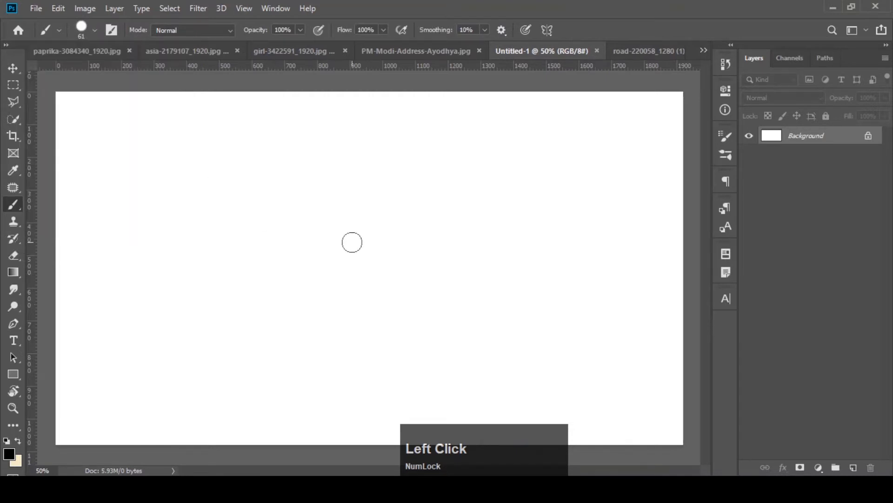
- Enlarge the hard round brush to 800 px
key(bracketright)
key(bracketright)
key(bracketright)
key(bracketright)
key(bracketright)
key(bracketright)
key(bracketright)
key(bracketright)
key(bracketright)
key(bracketright)
key(bracketright)
key(bracketright)
key(bracketright)
key(bracketright)
key(bracketright)
key(bracketright)
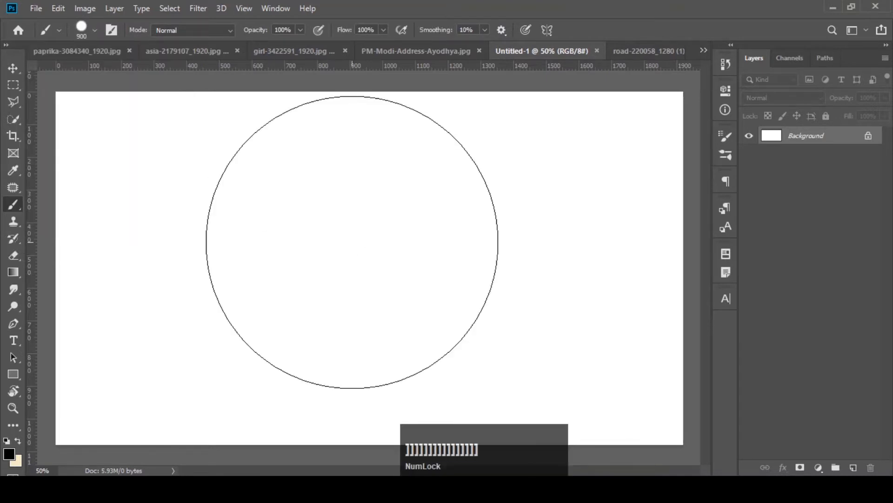
key(bracketleft)
key(bracketleft)
key(bracketright)
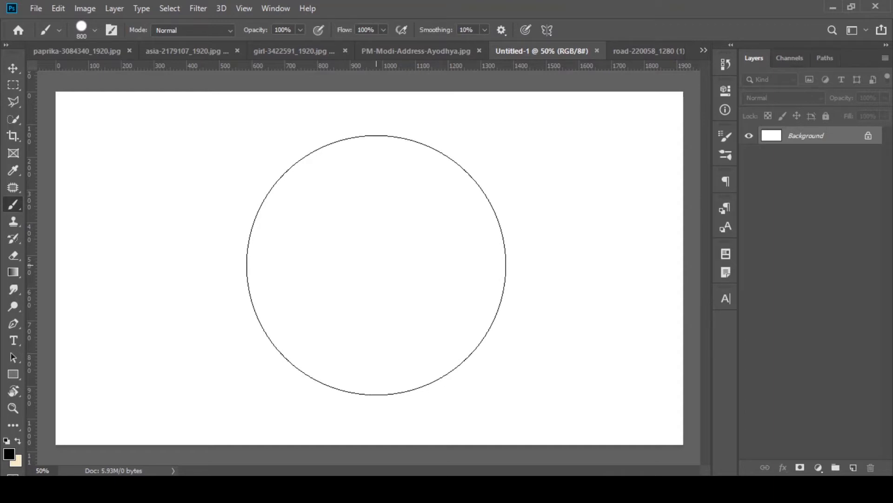
- Try smaller brush sizes and bring the brush back to 800 px
key(bracketleft)
key(bracketleft)
key(bracketleft)
key(bracketleft)
key(bracketleft)
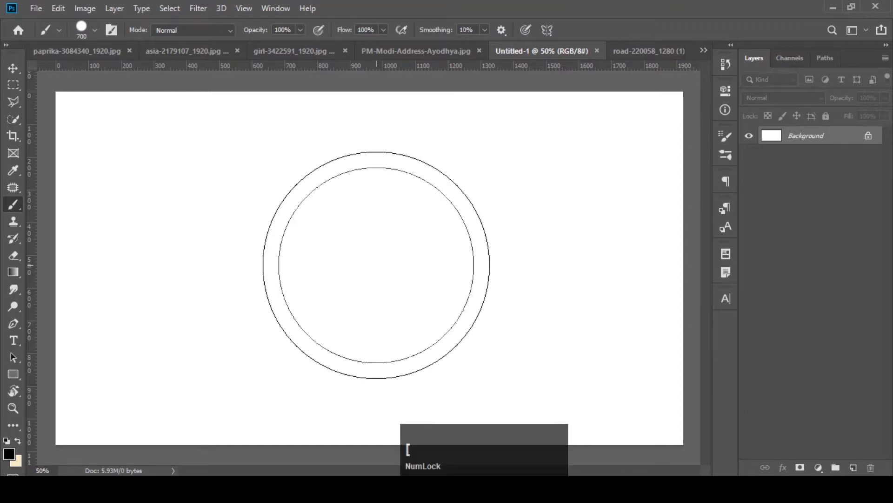
key(bracketright)
key(bracketright)
key(bracketright)
key(bracketright)
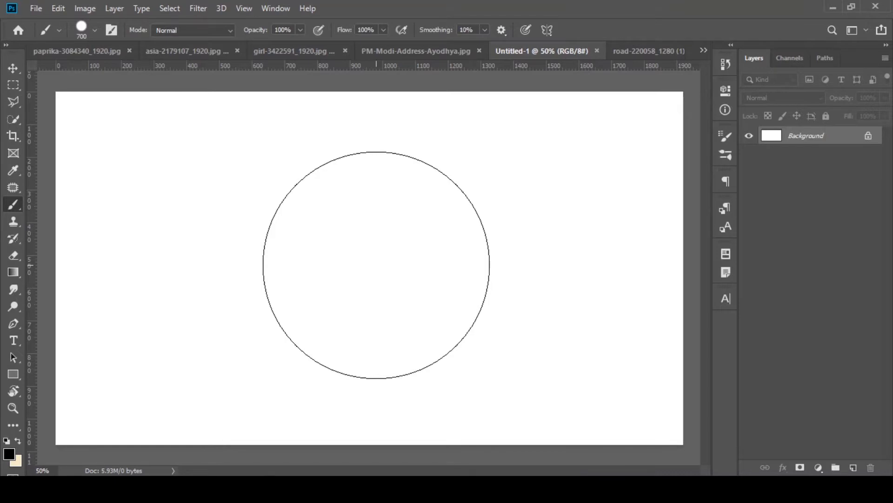
key(bracketright)
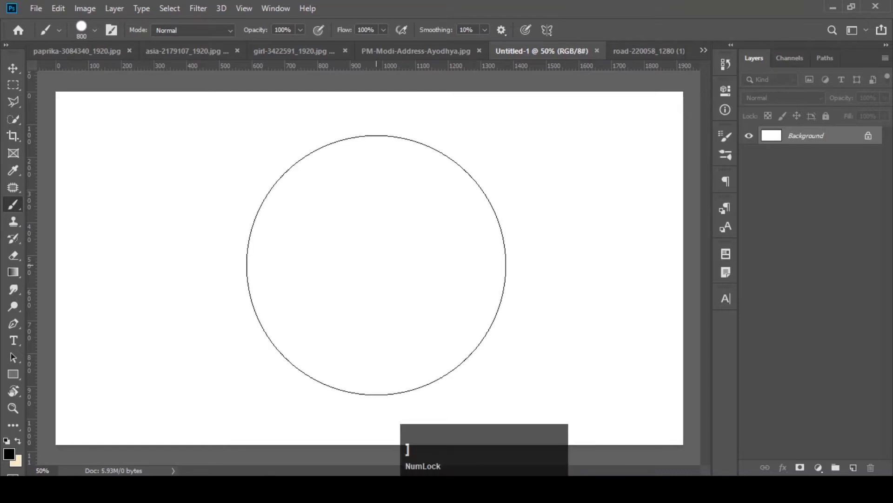
- Set the foreground colour to yellow #ffde00, picking the tone by hue
click(11, 458)
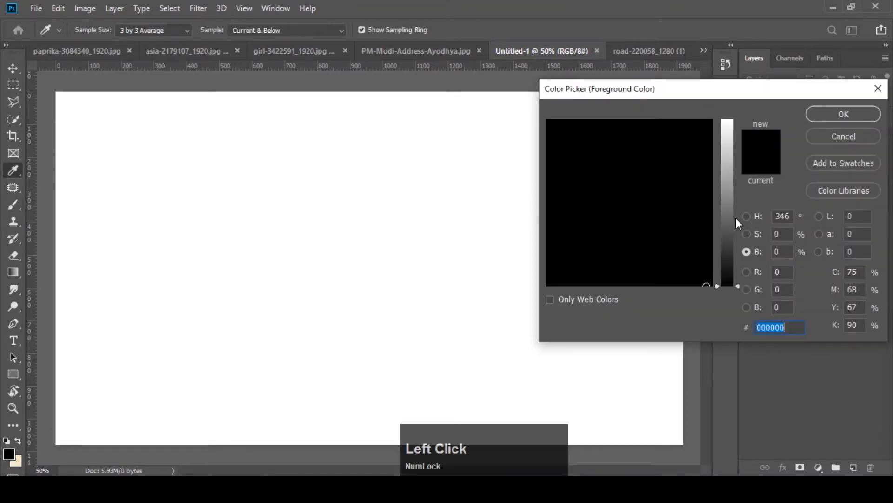
key(Num_Lock)
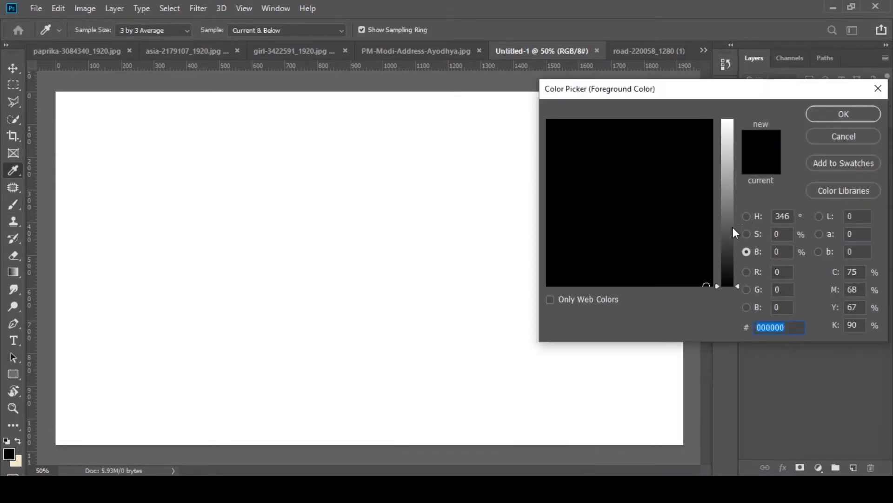
click(747, 216)
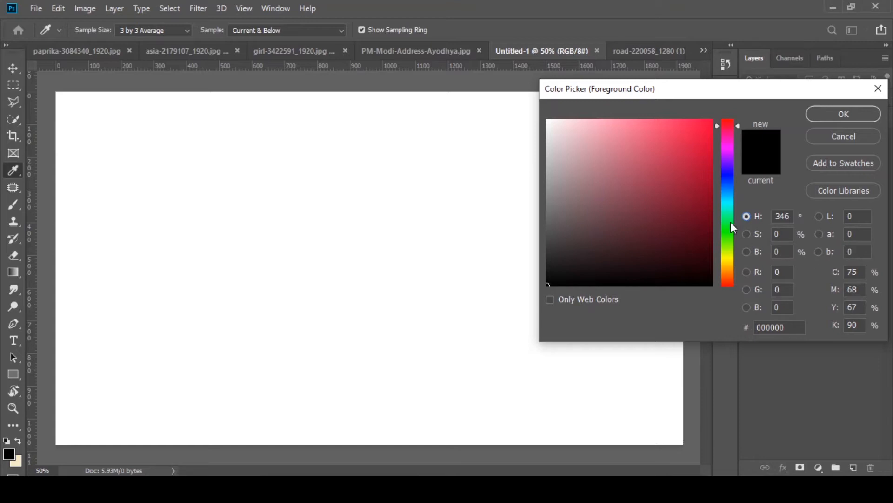
click(729, 262)
drag(727, 255, 728, 261)
mouse_move(699, 152)
mouse_down()
mouse_move(740, 99)
mouse_move(804, 135)
mouse_up()
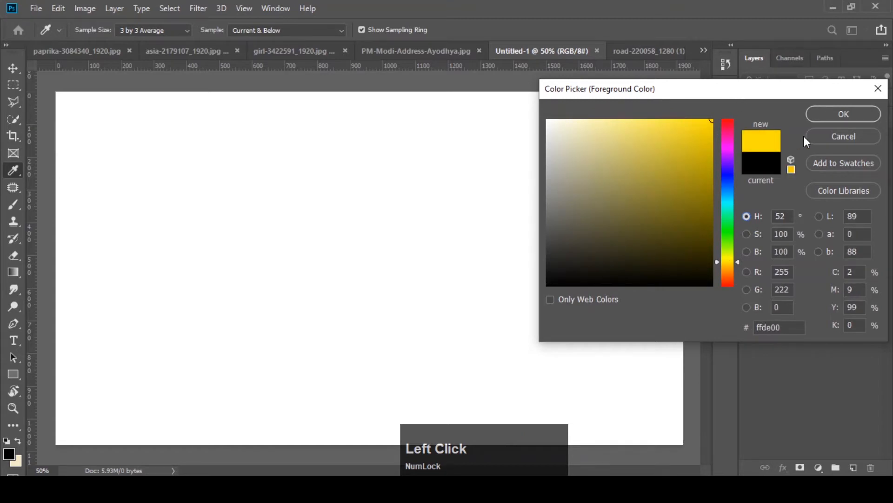
click(850, 113)
- Add a new layer and paint one 800 px yellow circle near the middle of the canvas with the Brush tool
key(b)
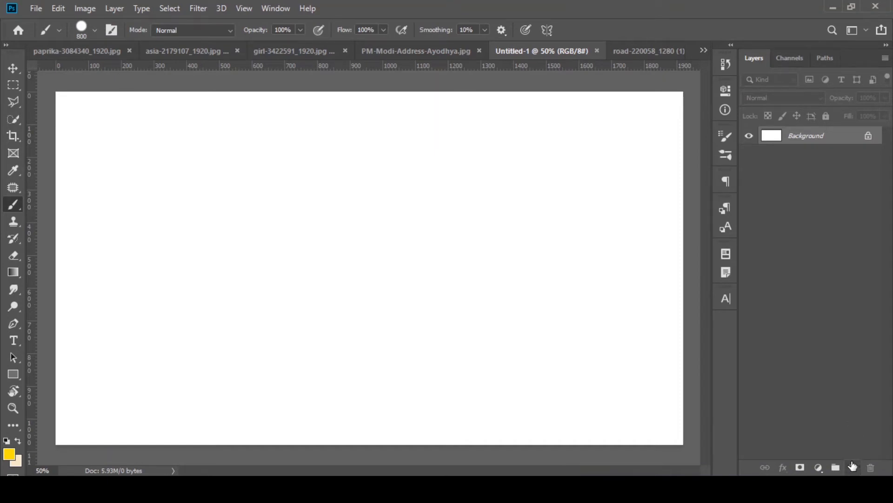
click(855, 468)
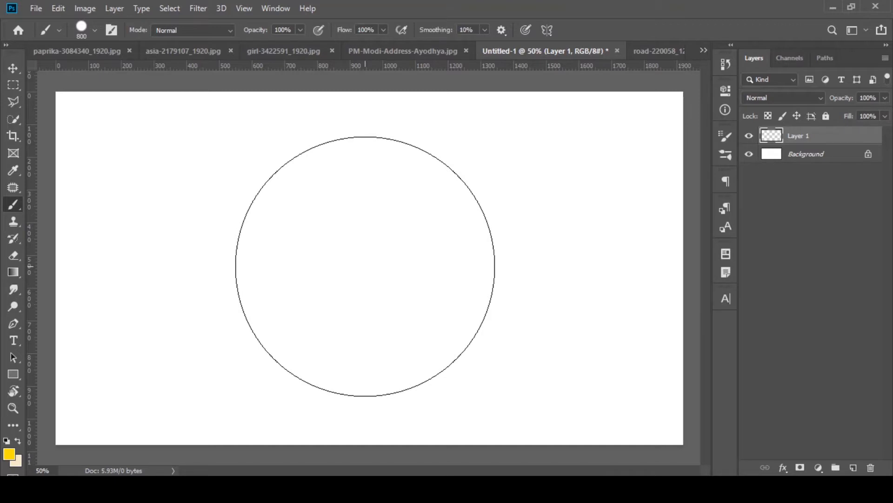
click(365, 266)
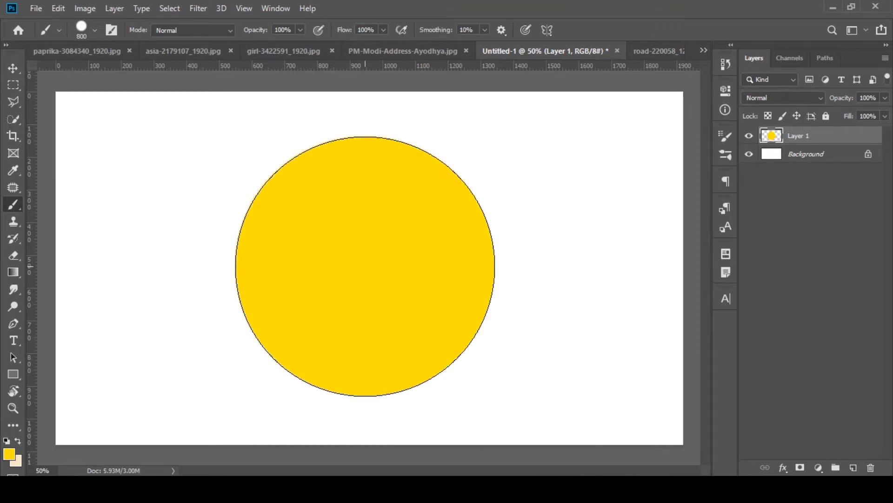
- Reduce the brush size to 250 px
key(bracketleft)
key(bracketleft)
key(bracketleft)
key(bracketleft)
key(bracketleft)
key(bracketleft)
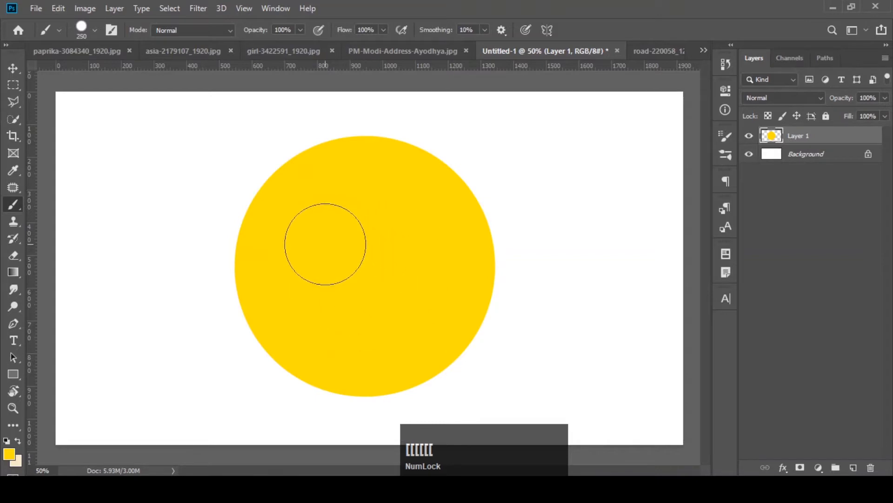
- Try blue #0072ff as the foreground colour
click(11, 453)
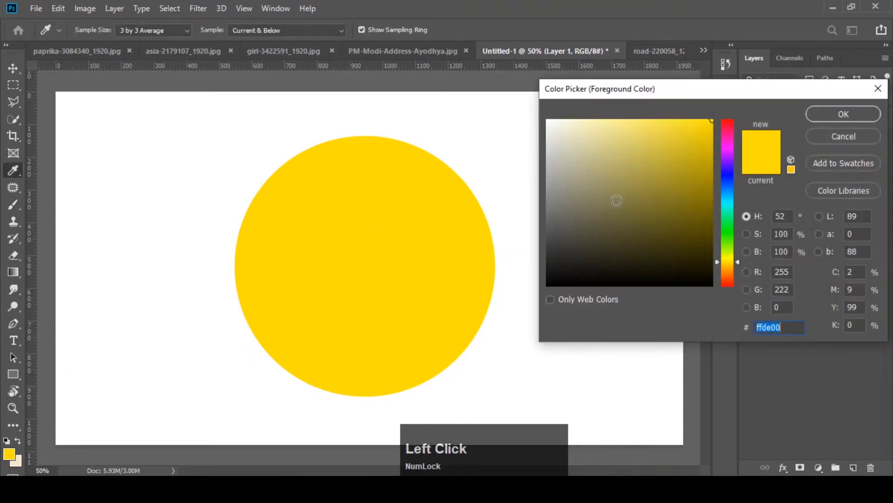
click(728, 188)
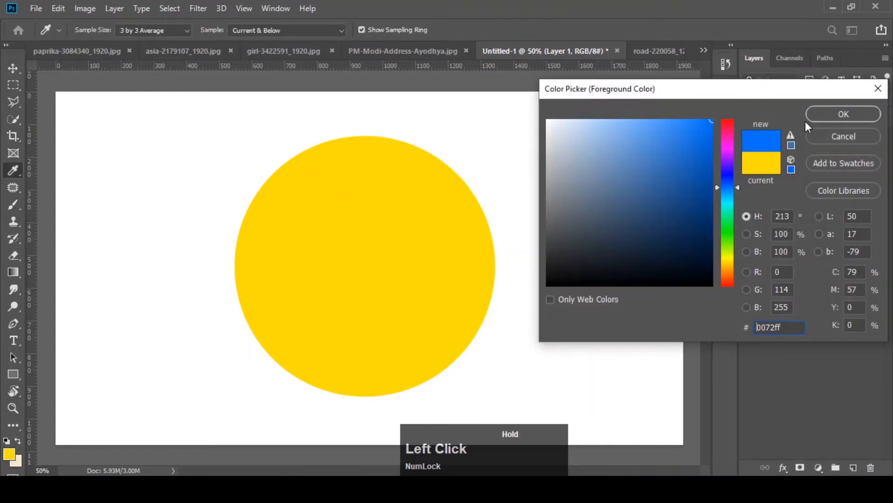
click(834, 115)
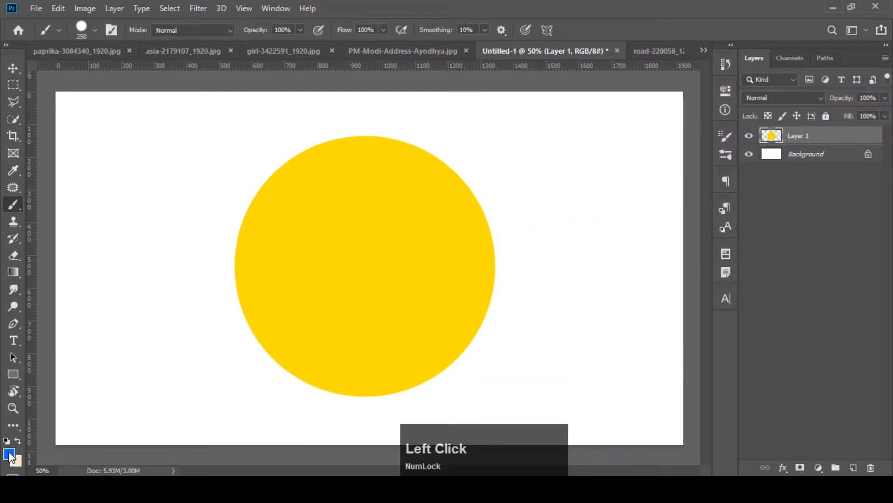
- Set the foreground colour to white #ffffff and paint two eyes side by side in the upper half of the yellow face
click(9, 454)
click(487, 90)
click(870, 115)
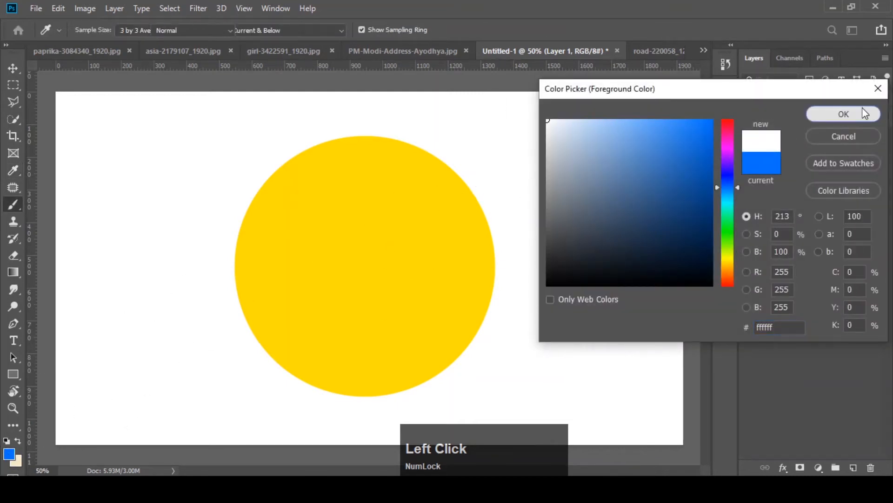
click(308, 238)
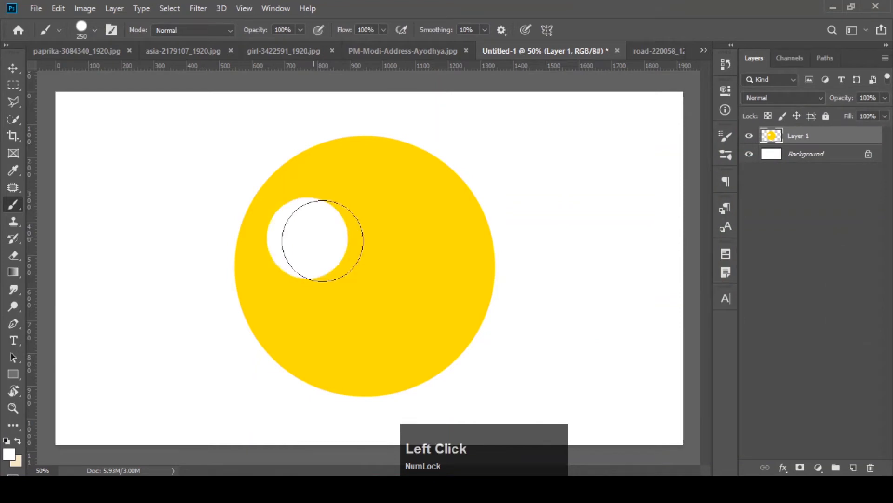
click(412, 239)
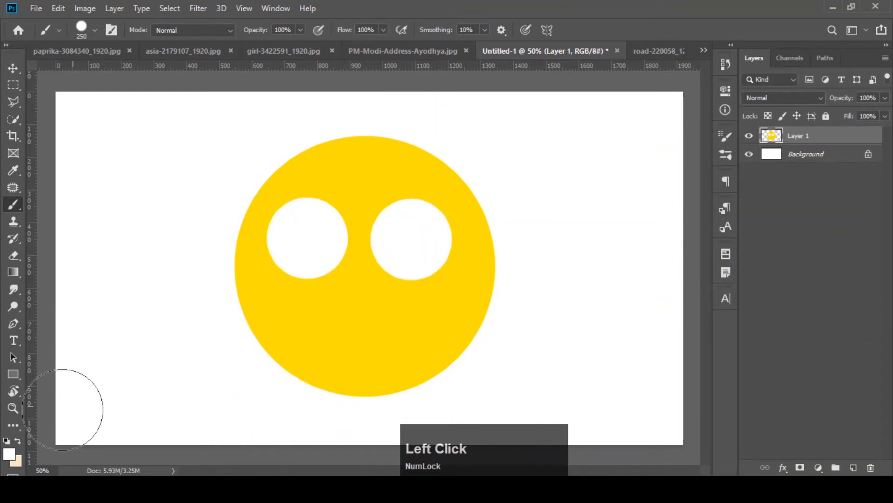
- Paint a black #000000 pupil in the lower part of each white eye with a 125 px brush
click(10, 454)
click(496, 305)
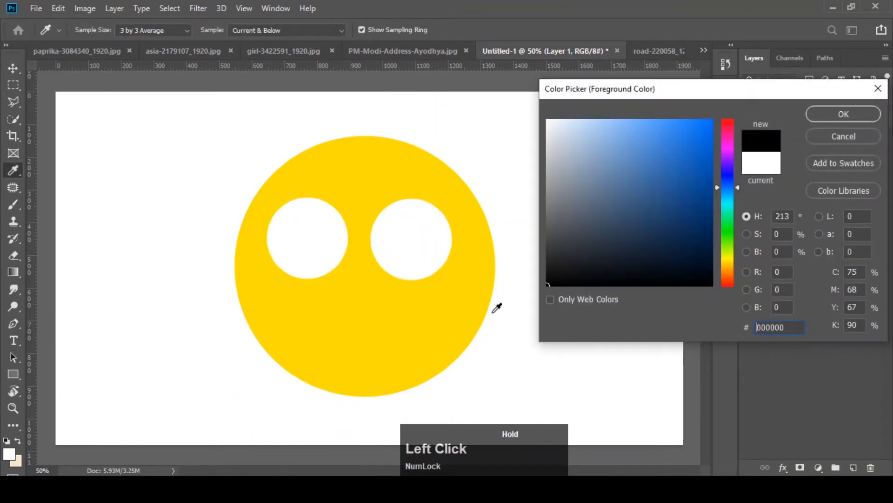
click(845, 115)
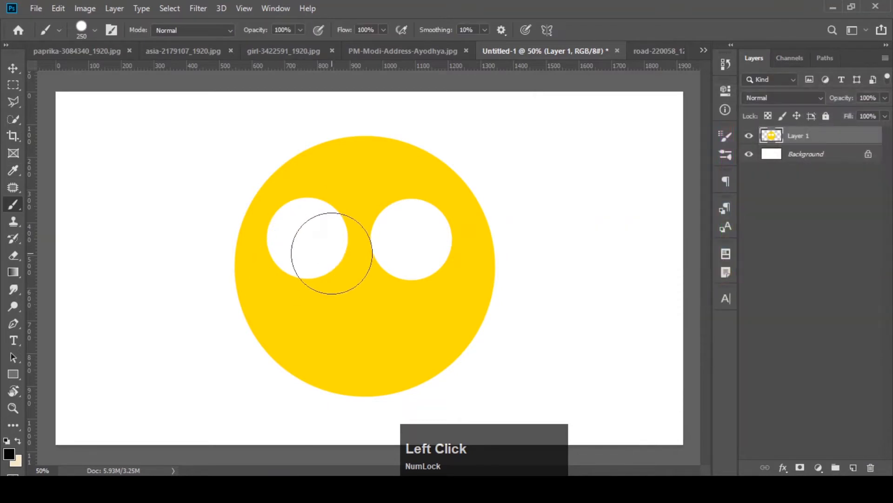
key(bracketleft)
key(bracketleft)
key(bracketleft)
key(bracketleft)
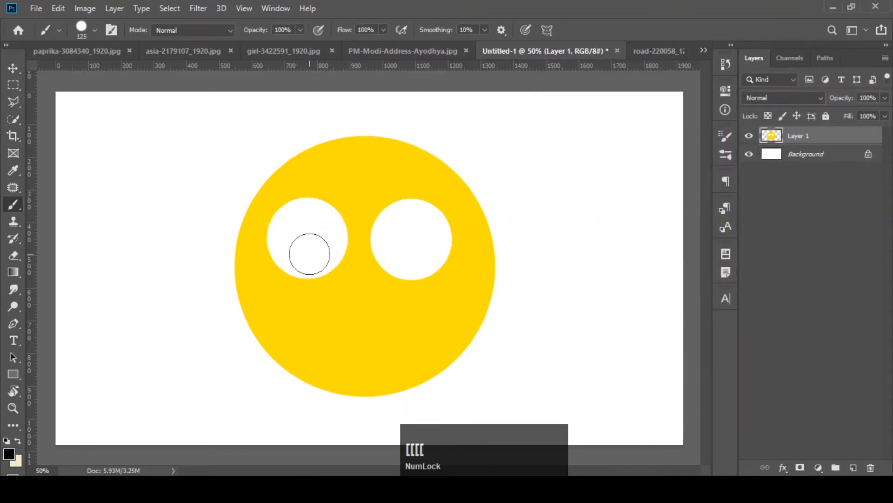
click(308, 254)
click(413, 255)
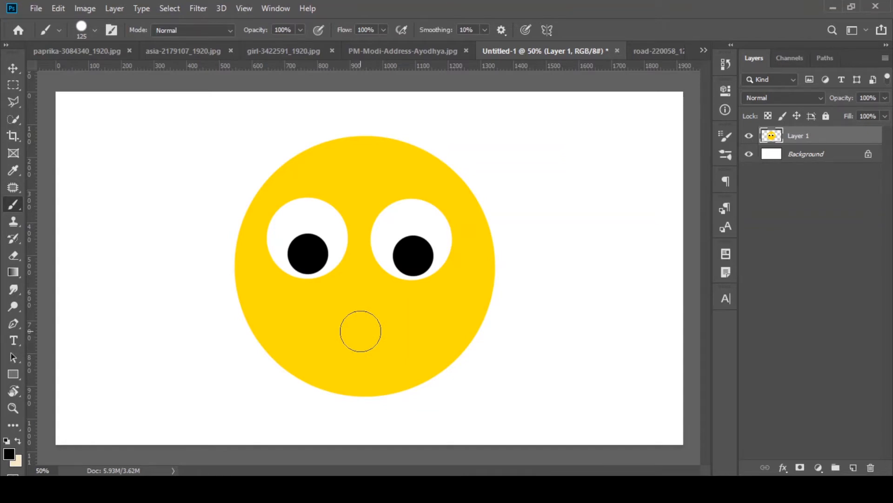
- Try a 175 px brush with bright red #ff0000 as the foreground colour
key(bracketright)
key(bracketright)
click(8, 454)
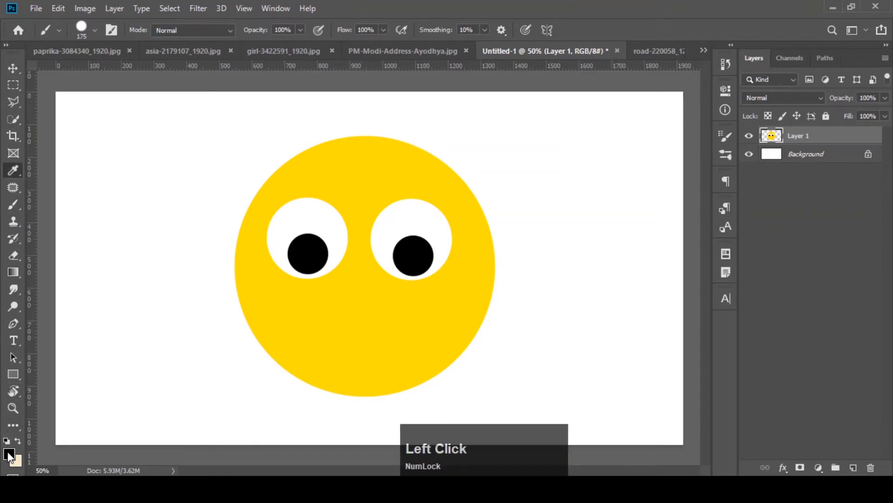
mouse_move(726, 154)
mouse_down()
mouse_move(727, 117)
mouse_move(716, 116)
mouse_up()
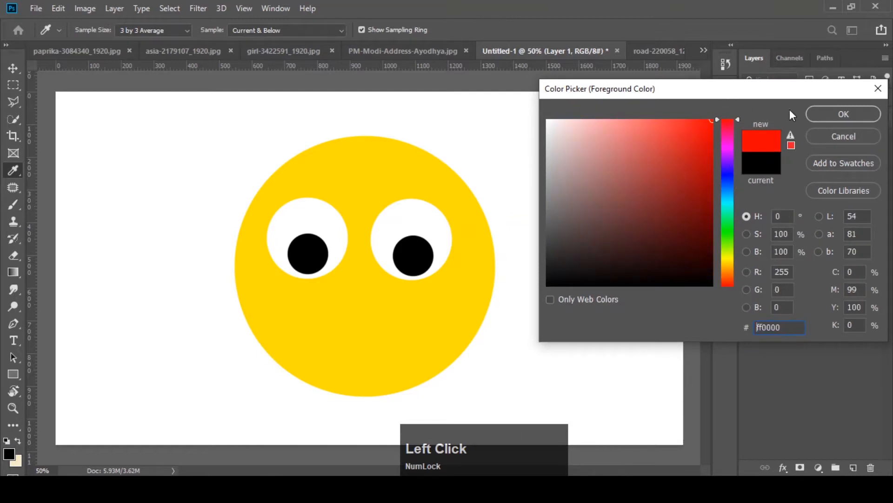
click(833, 115)
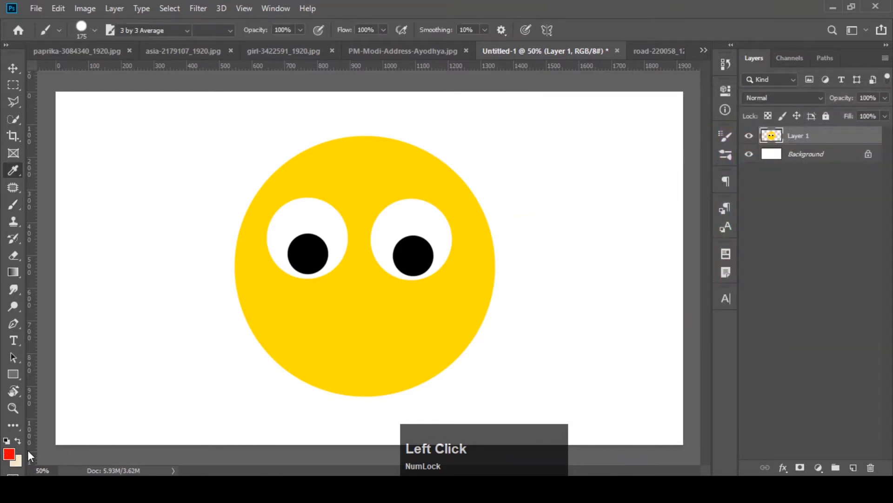
- Set the foreground colour to dark red #770101 and paint a 125 px round mouth centred below the eyes
click(9, 453)
click(710, 208)
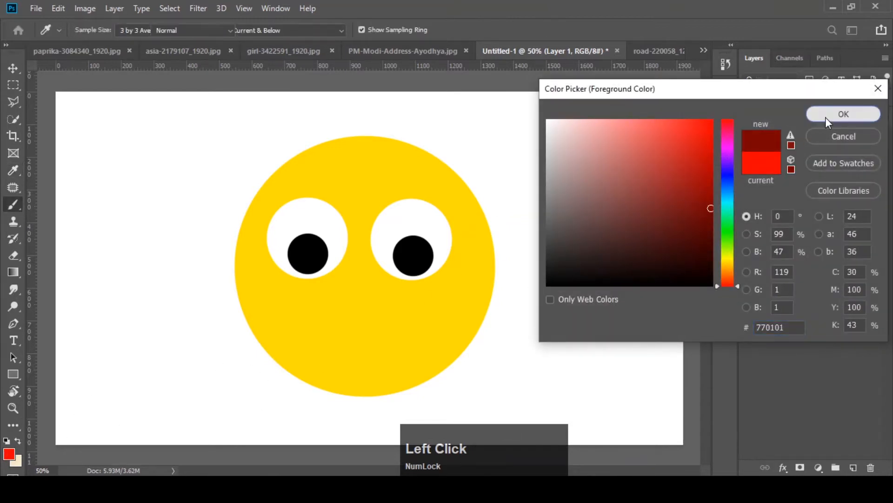
click(829, 120)
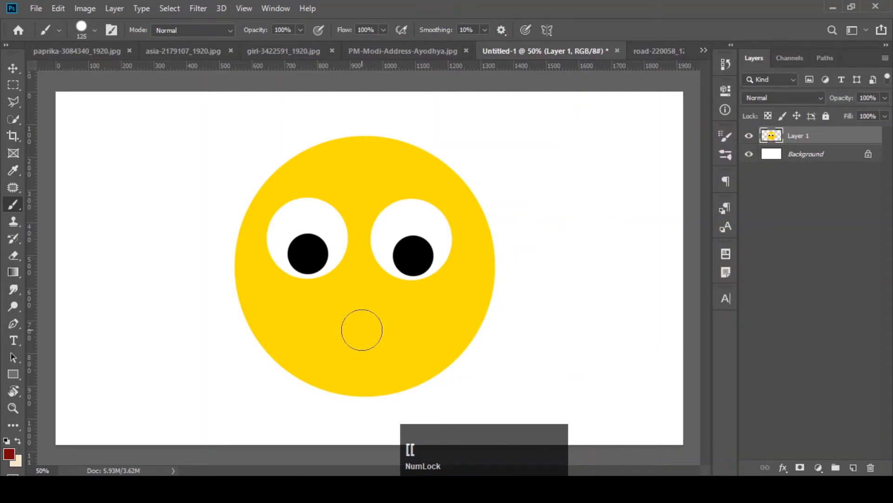
click(362, 329)
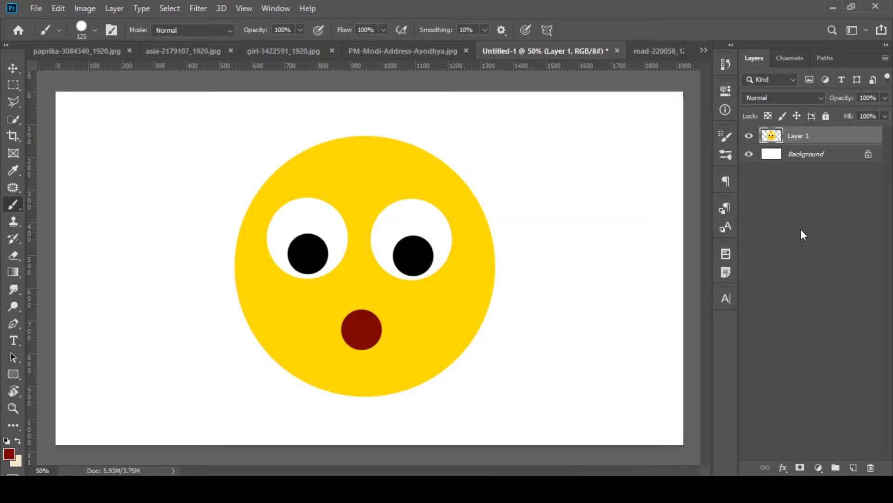
- Hide the layer with the emoji face and add a new empty layer above it
click(749, 137)
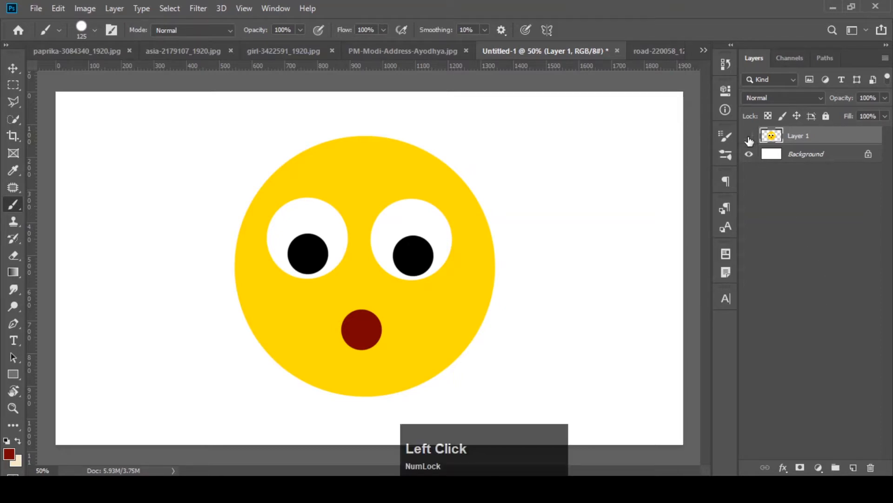
click(853, 467)
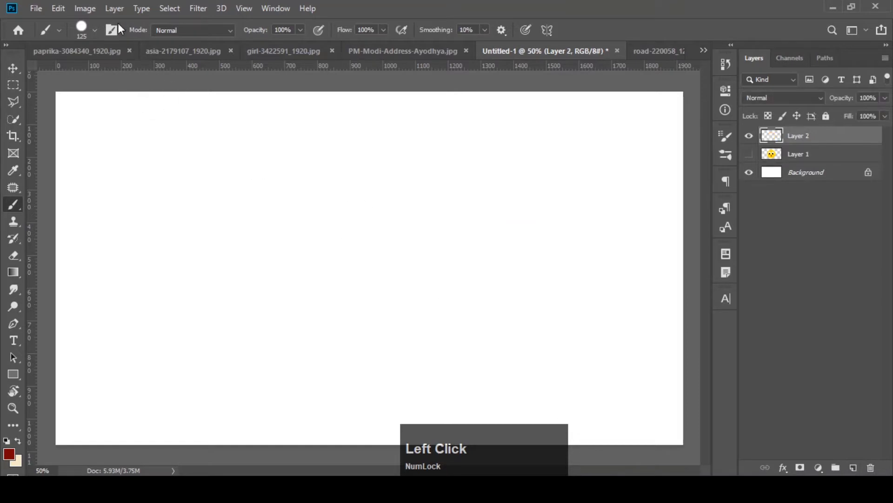
- Set the brush hardness to 0% and enlarge the brush to 1000 px
click(95, 30)
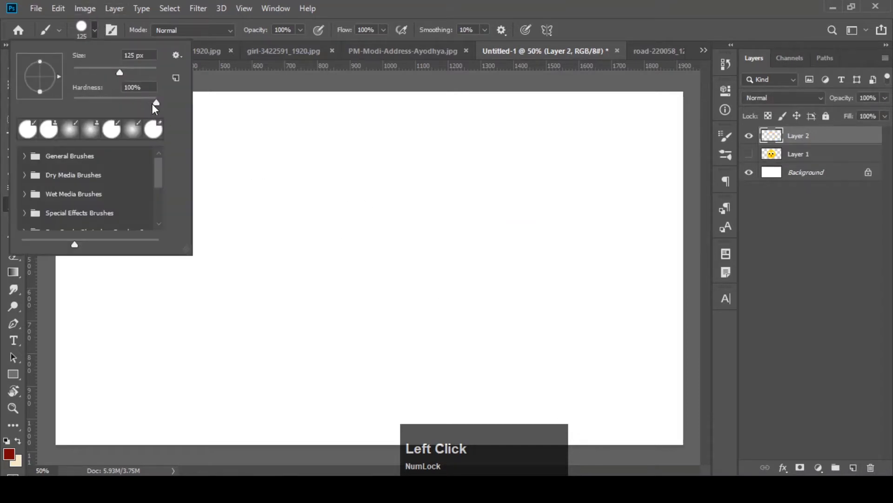
drag(153, 104, 49, 101)
click(95, 28)
key(bracketright)
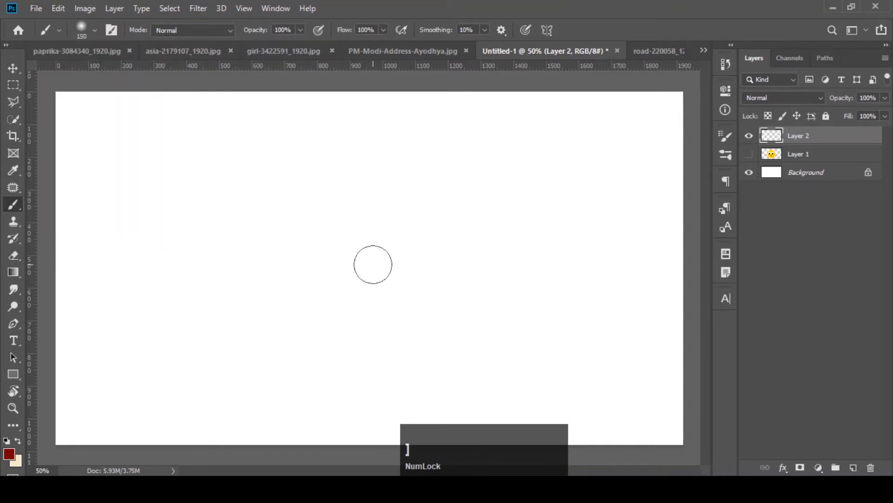
key(bracketright)
key(bracketright)
key(bracketright)
key(bracketright)
key(bracketright)
key(bracketright)
key(bracketright)
key(bracketright)
key(bracketright)
key(bracketright)
key(bracketright)
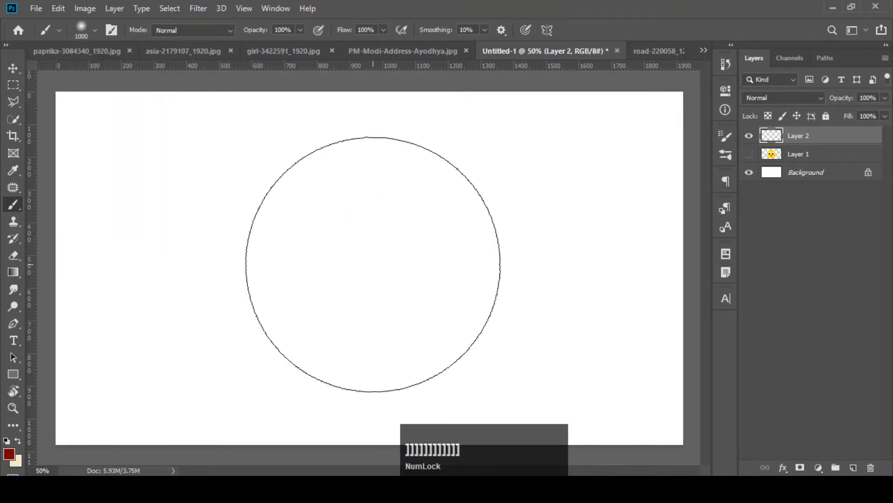
- Try a single soft dark red dab at the centre of the canvas and undo it
click(374, 264)
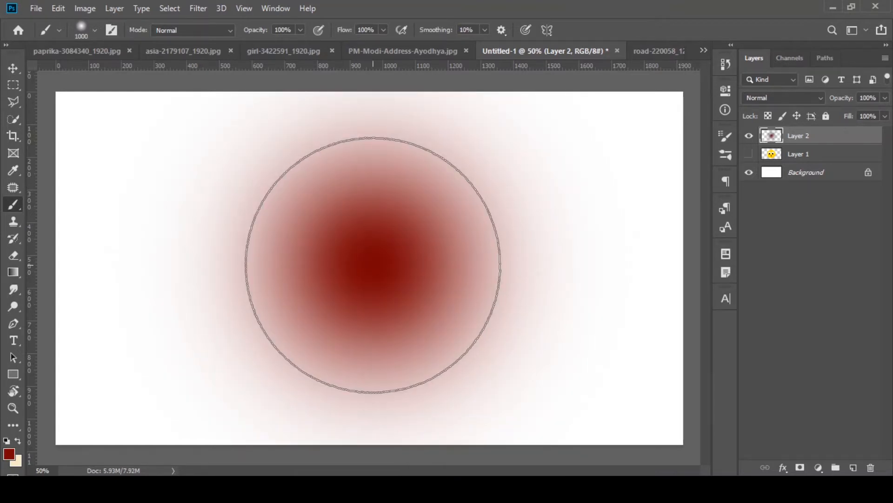
key(ctrl+z)
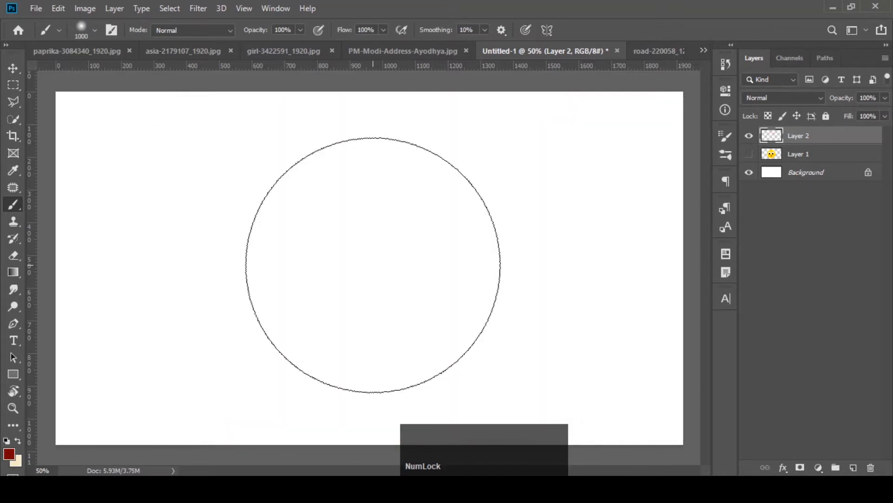
- Switch to the road-220058_1280 (1).jpg document and reduce the soft brush to 175 px
click(659, 58)
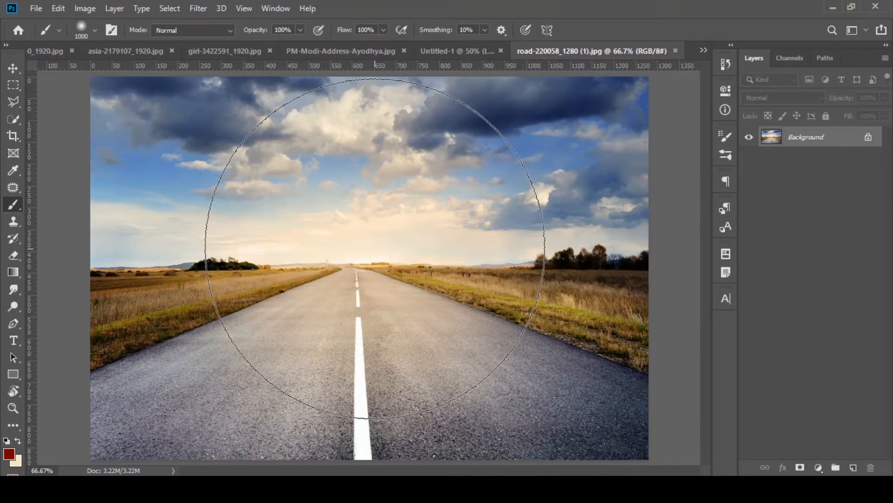
key(bracketleft)
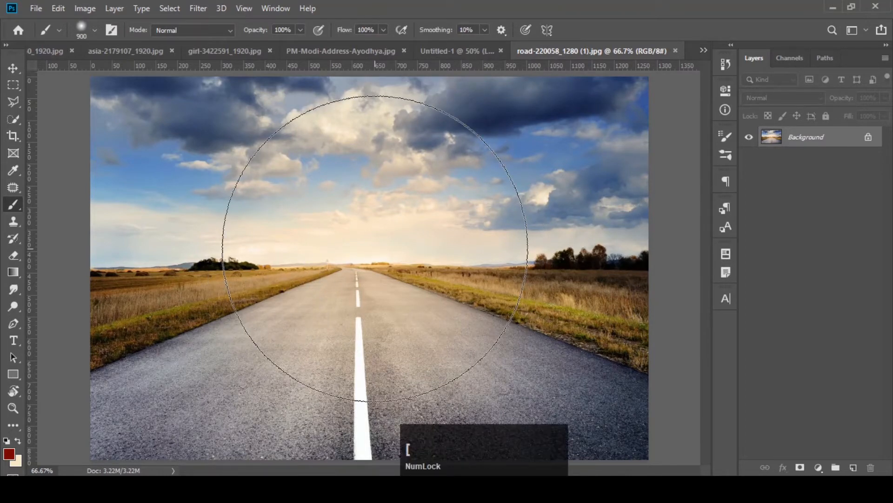
key(bracketleft)
key(bracketleft)
key(bracketleft)
key(bracketleft)
key(bracketleft)
key(bracketleft)
key(bracketleft)
key(bracketleft)
key(bracketleft)
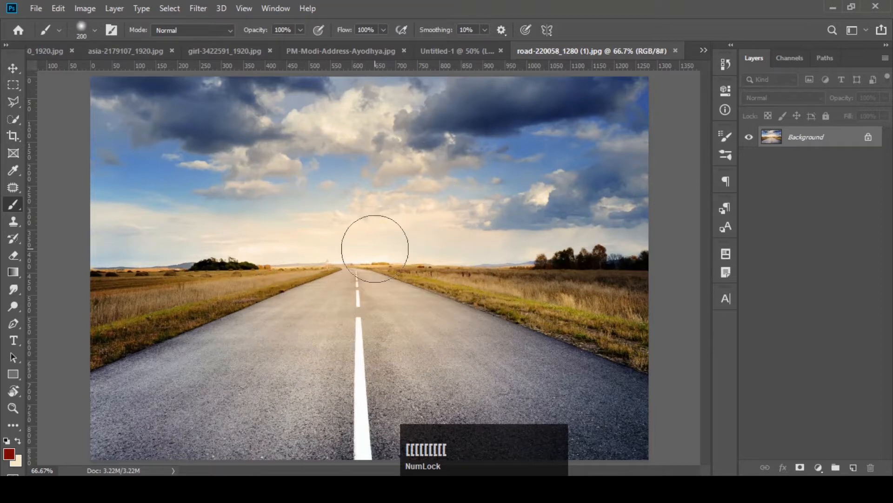
- On a new layer, paint a soft golden-yellow sun with the 175 px brush in the sky just above the end of the road
click(852, 468)
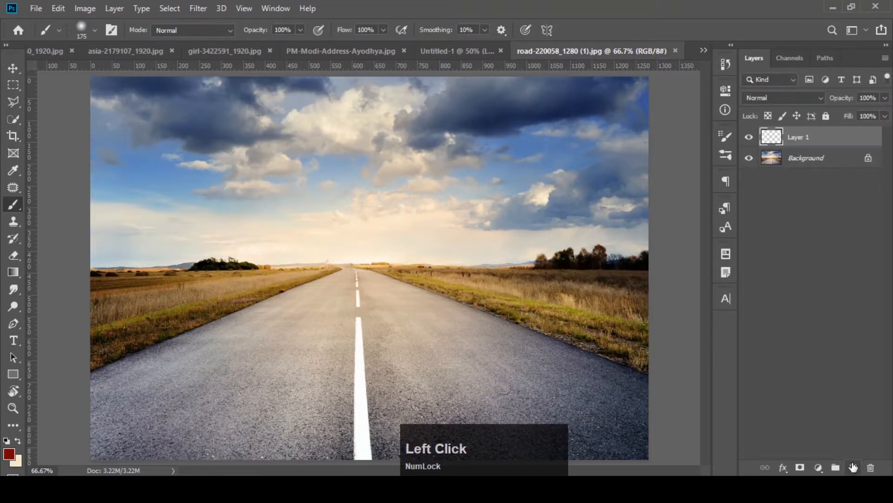
click(8, 454)
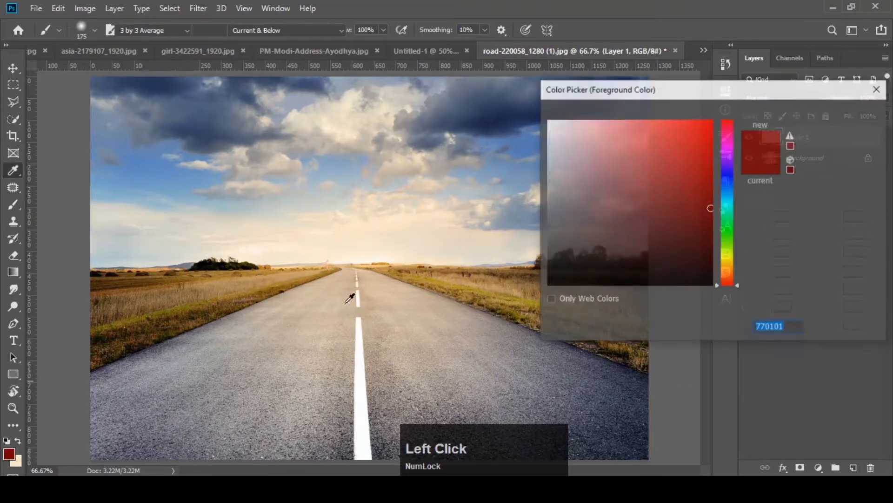
click(729, 264)
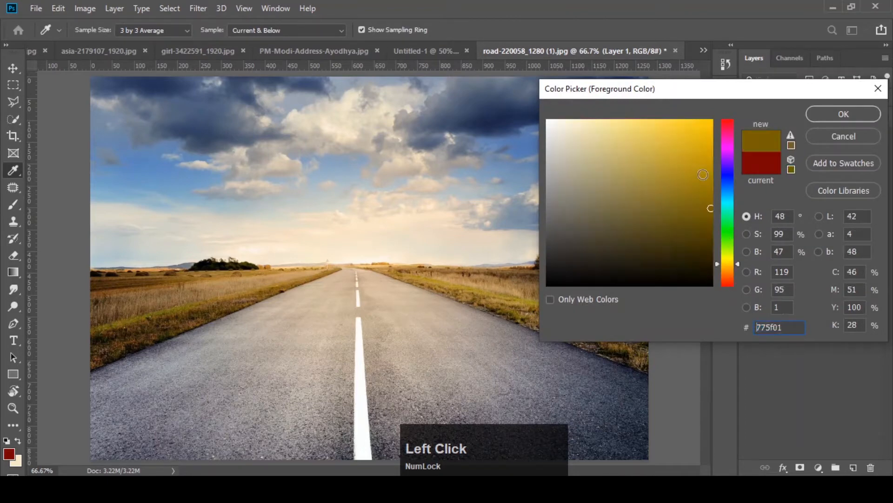
click(712, 121)
click(828, 115)
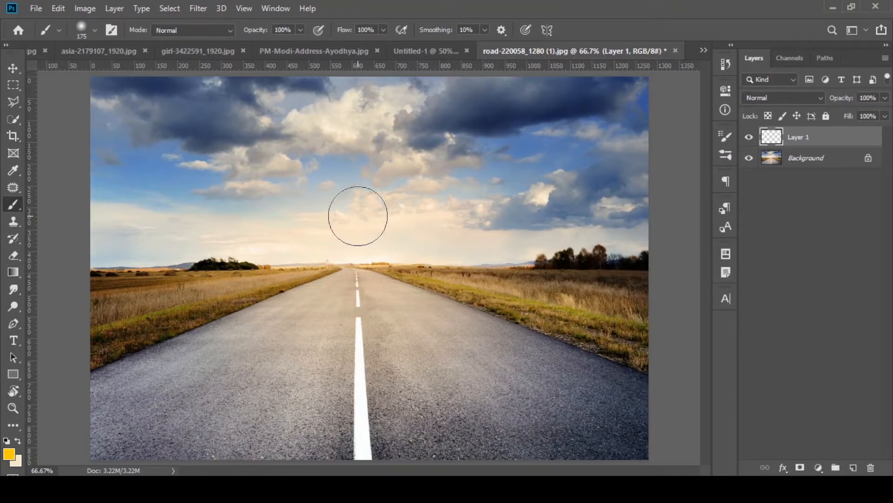
click(358, 216)
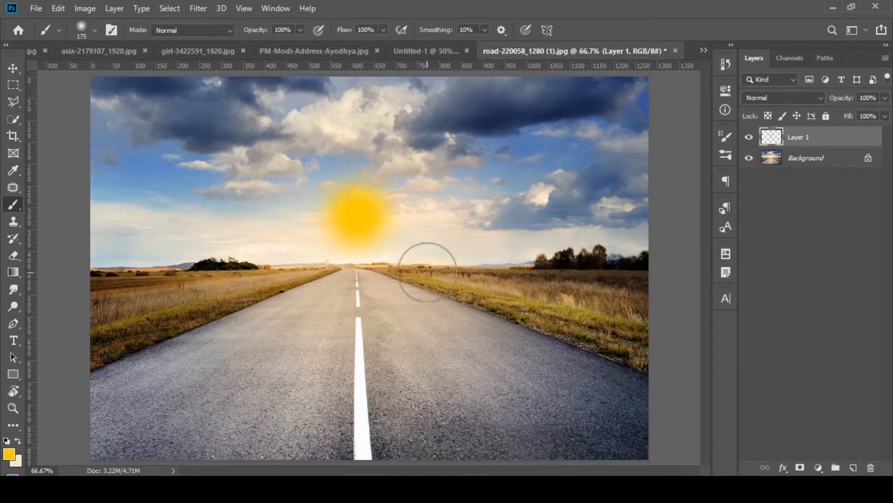
click(365, 227)
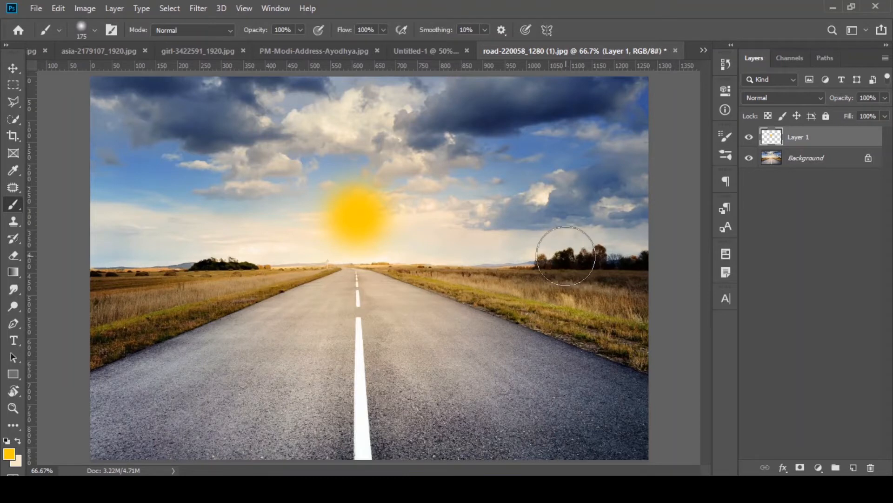
- On another new layer, paint a soft near-white #fffefc highlight in the centre of the sun with a 90 px brush
key(bracketleft)
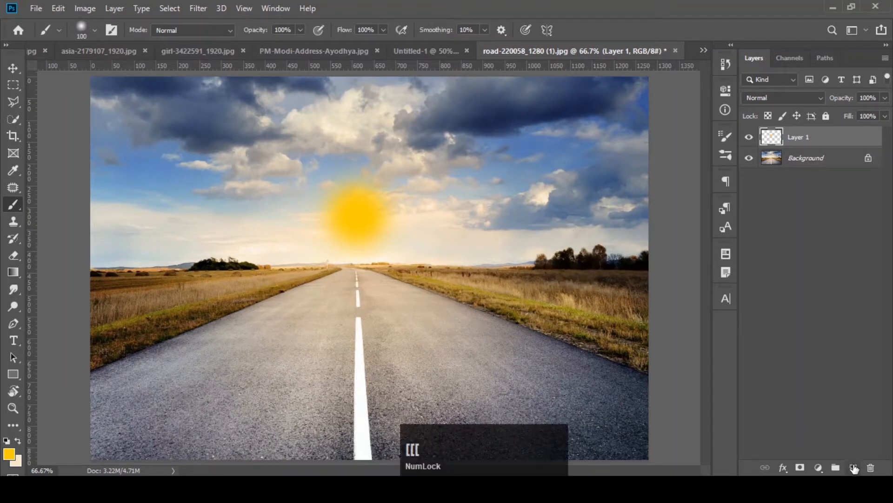
click(854, 467)
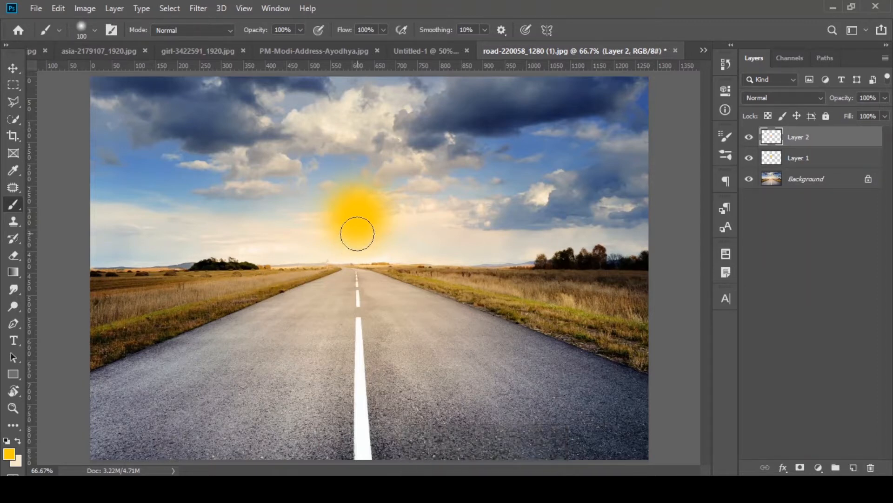
click(10, 458)
mouse_move(593, 239)
mouse_down()
mouse_move(578, 163)
mouse_move(549, 110)
mouse_up()
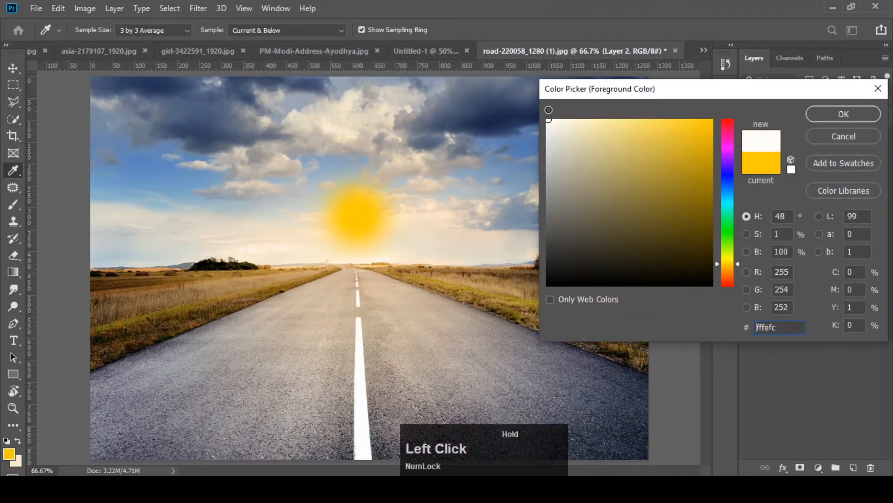
click(837, 115)
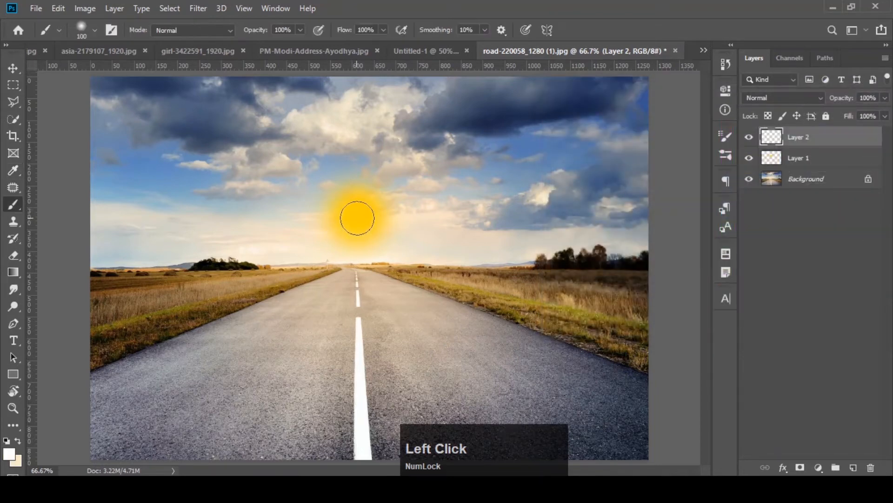
key(bracketleft)
click(357, 215)
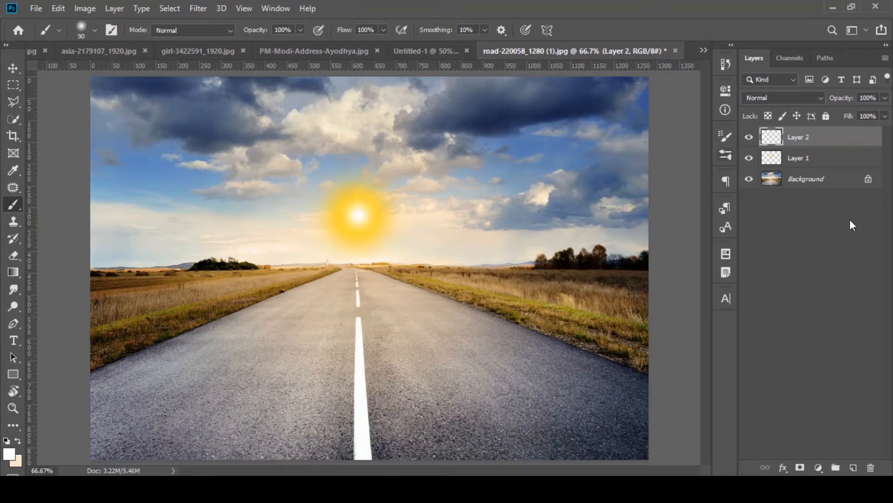
- Add a third layer on top and set the foreground colour to orange #ff9000
click(853, 467)
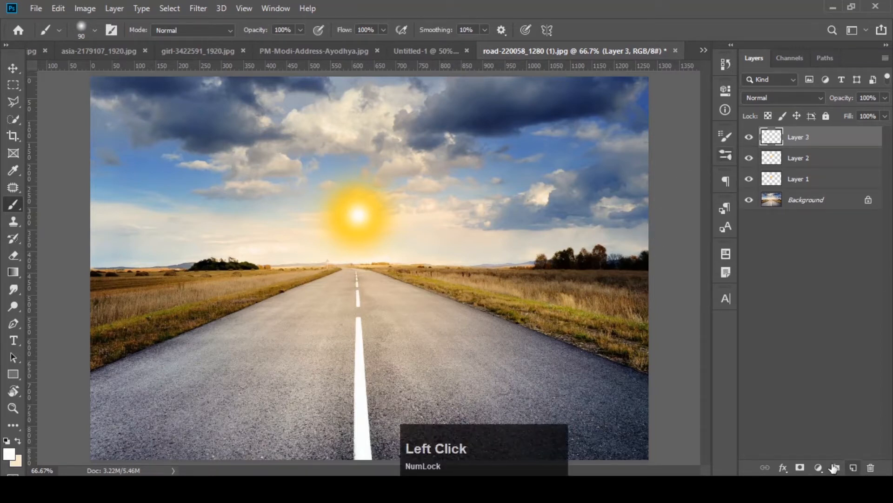
click(8, 454)
click(728, 271)
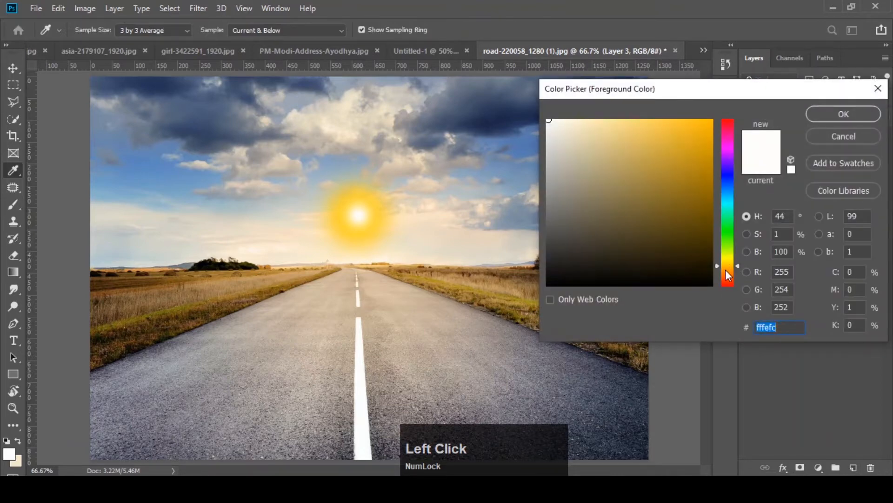
click(711, 121)
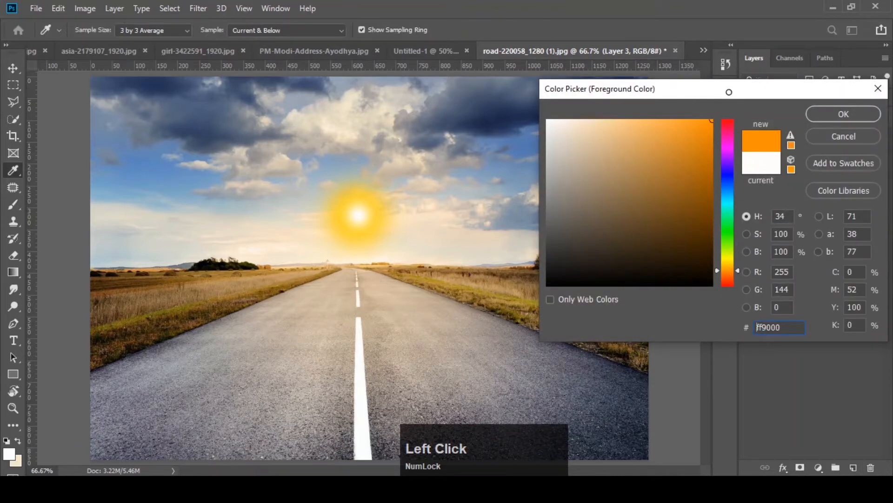
click(831, 116)
- Enlarge the soft brush to 1000 px and paint one large orange glow centred on the sun
key(bracketright)
key(bracketright)
key(bracketright)
key(bracketright)
key(bracketright)
key(bracketright)
key(bracketright)
key(bracketright)
key(bracketright)
key(bracketright)
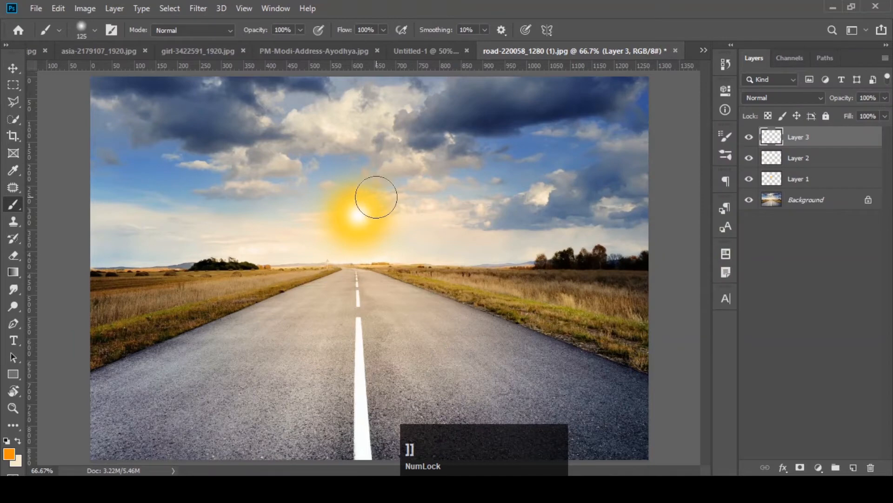
key(bracketright)
key(bracketright)
key(bracketright)
key(bracketright)
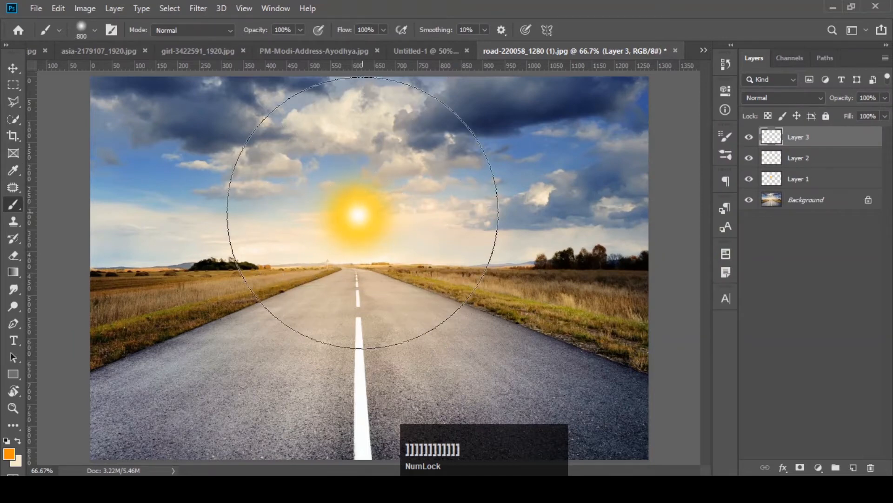
click(362, 222)
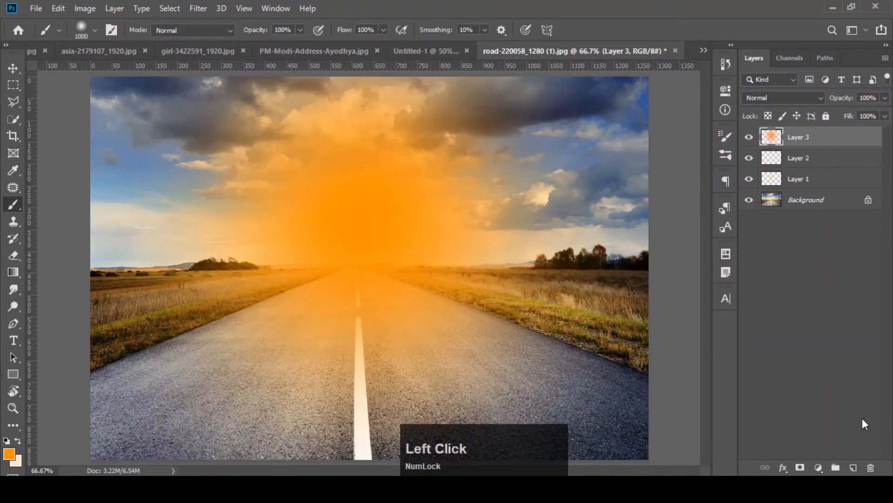
- Move the orange glow layer directly above the Background and set its blend mode to Overlay
drag(826, 140, 825, 194)
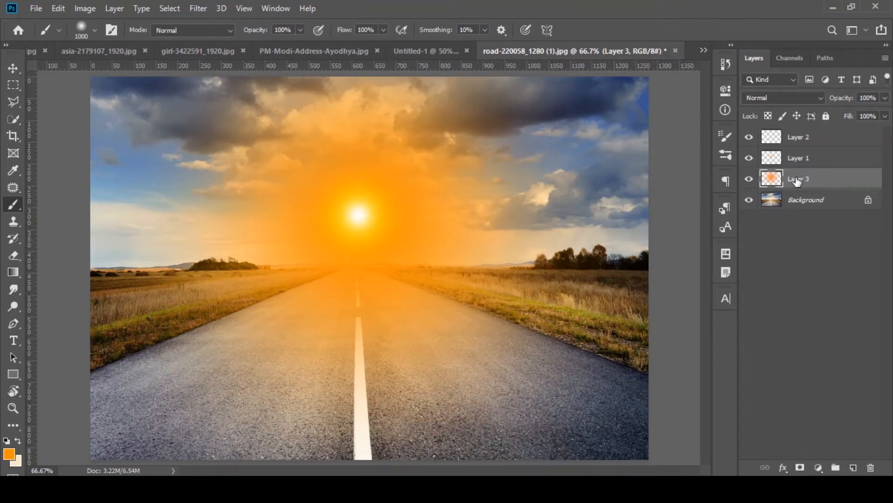
click(792, 96)
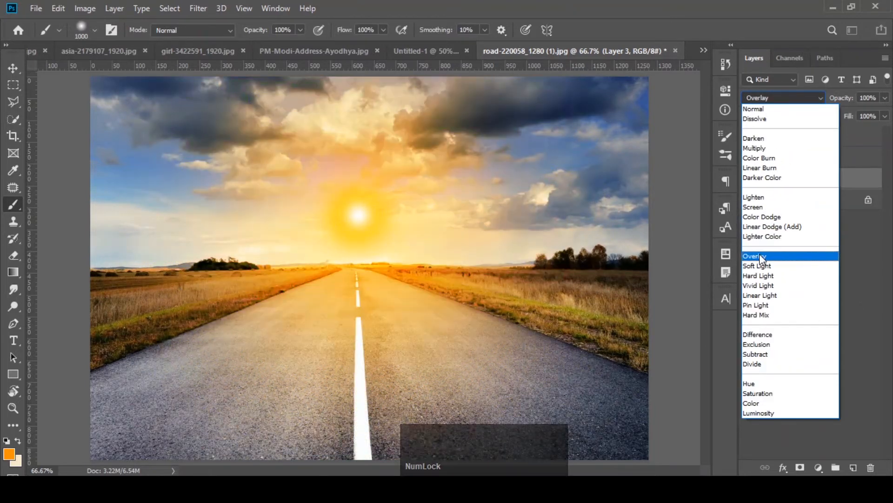
click(759, 253)
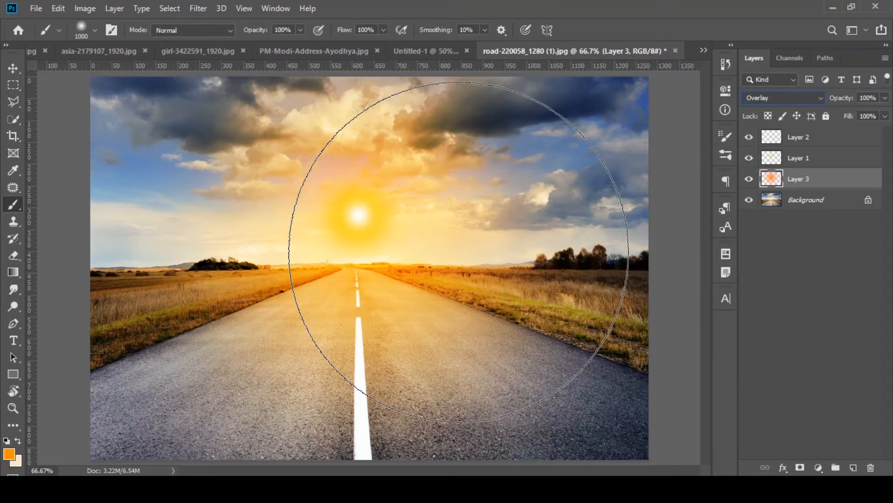
- Return to the Untitled-1 document and reduce the brush size to 600 px
click(432, 49)
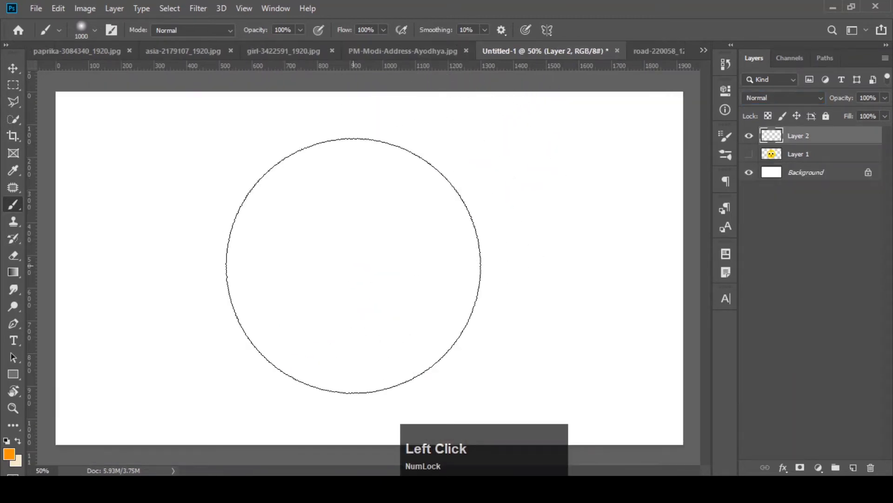
key(bracketleft)
key(bracketleft)
key(bracketleft)
key(bracketleft)
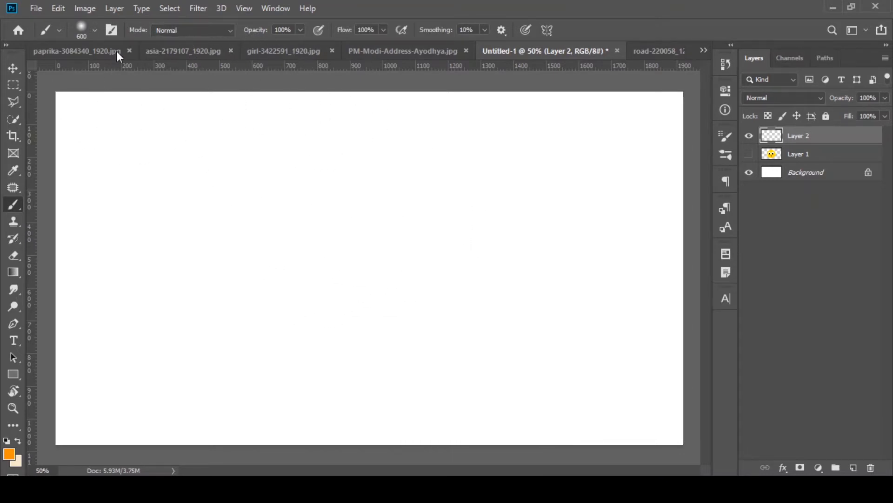
- Display the full list of brush preset groups to examine the available brushes
click(94, 31)
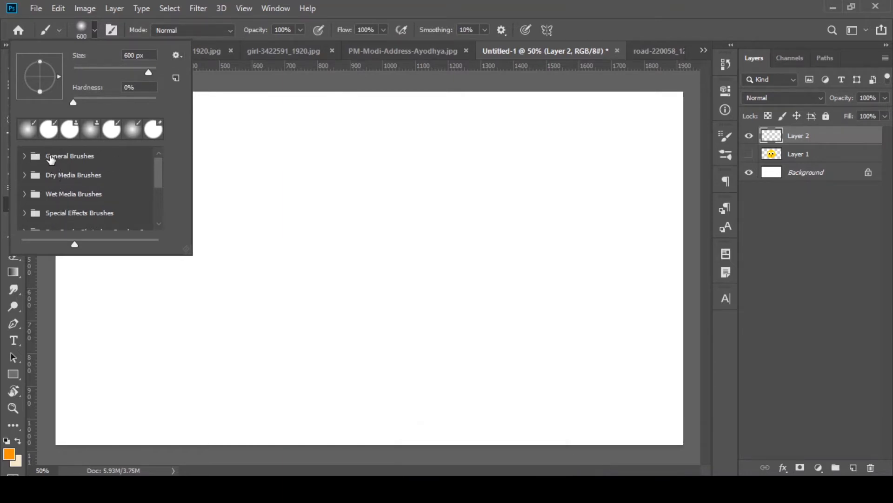
click(94, 33)
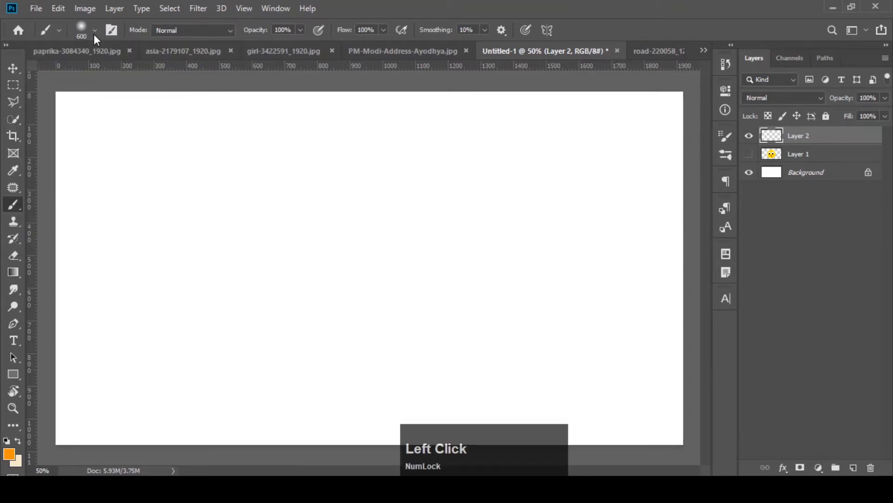
click(725, 154)
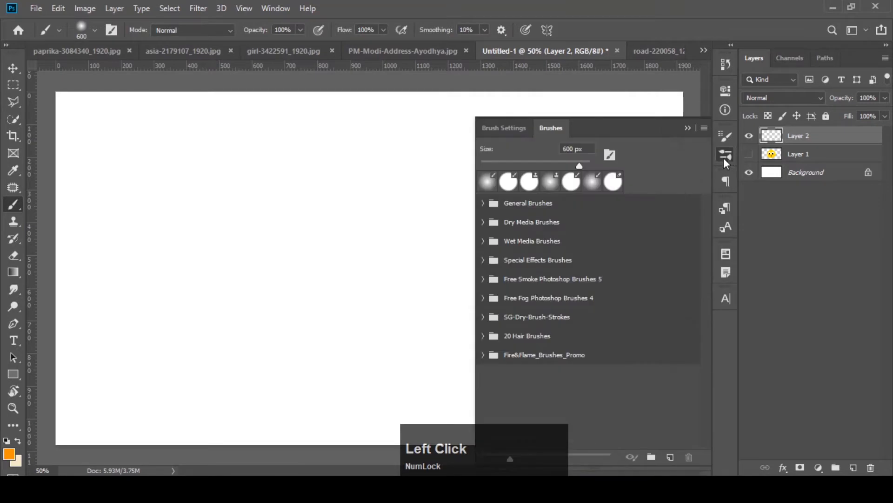
- Compare the brush tip settings with the brush preset groups, and check where Brush Settings is listed among the available panels
click(518, 130)
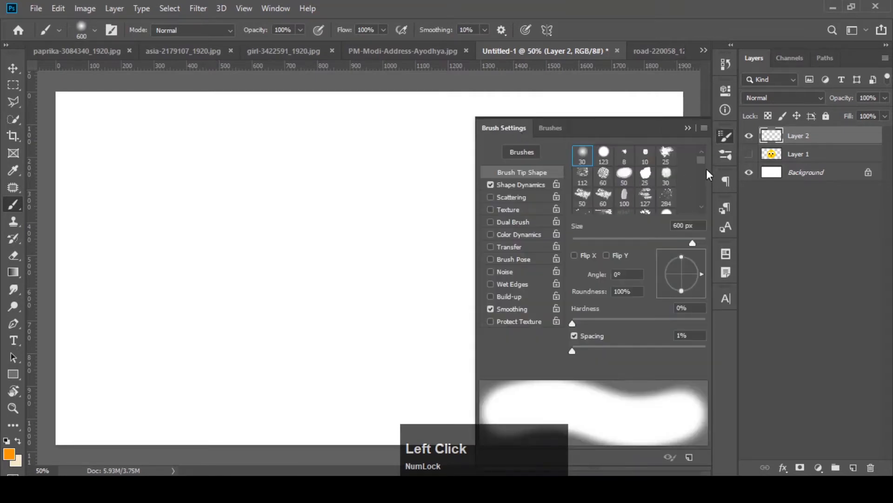
click(688, 128)
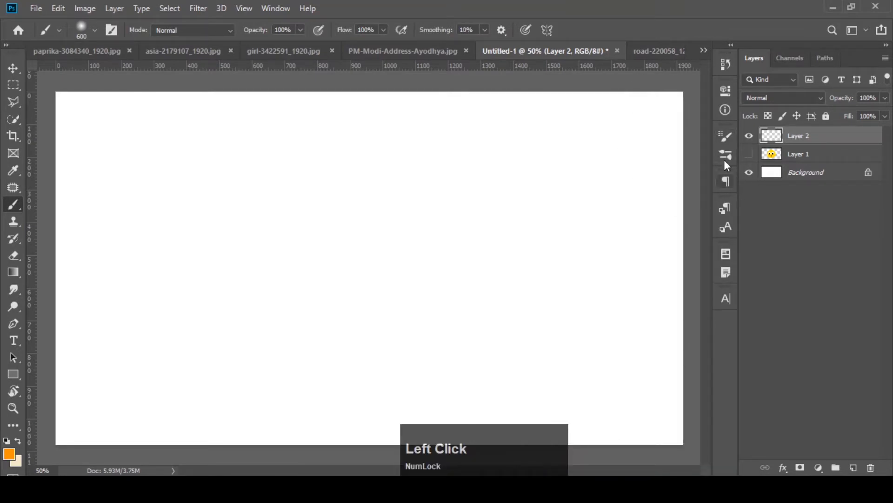
click(726, 157)
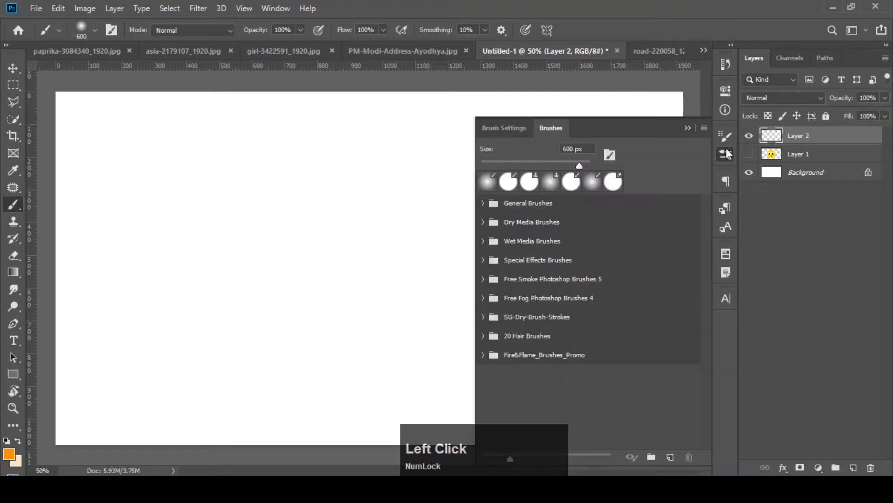
click(727, 136)
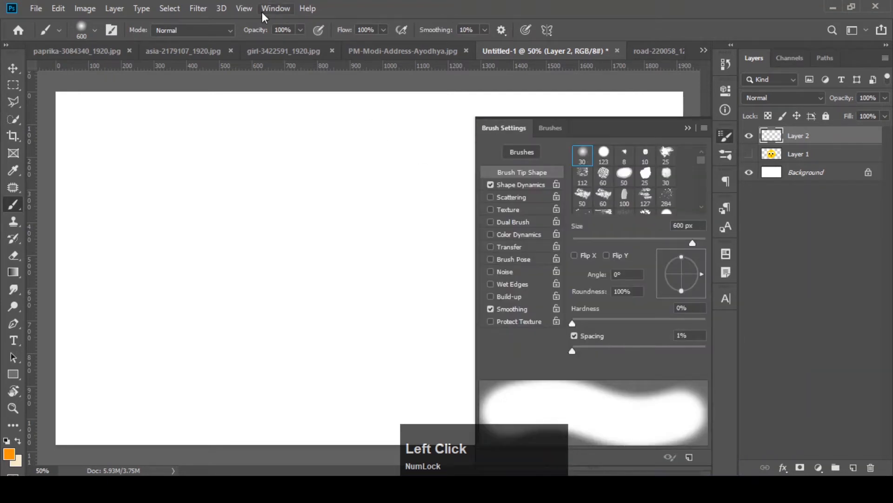
click(267, 8)
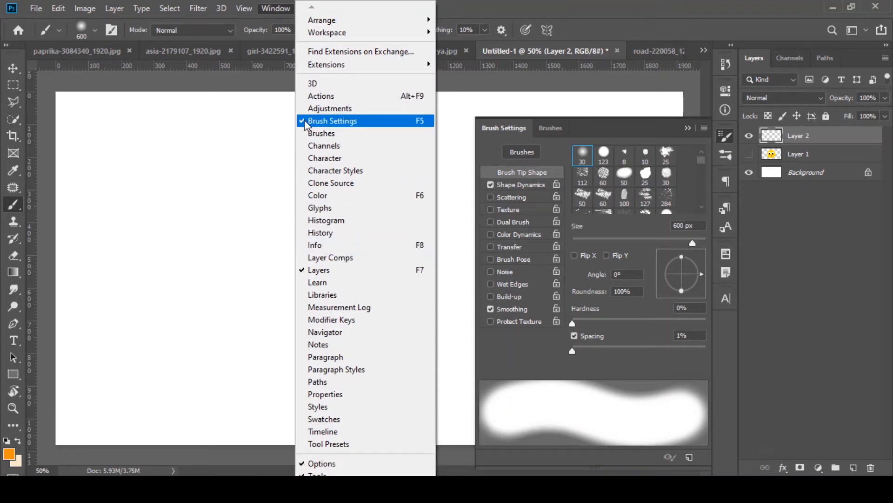
click(723, 135)
- Choose the rough 127 px dry-stroke brush tip and enlarge it to 600 px
click(722, 139)
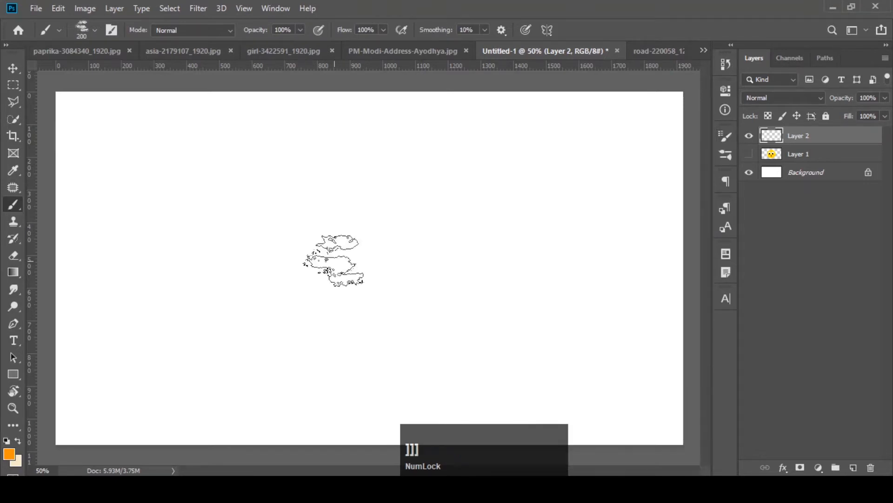
key(bracketright)
key(bracketright)
key(bracketright)
key(bracketright)
key(bracketright)
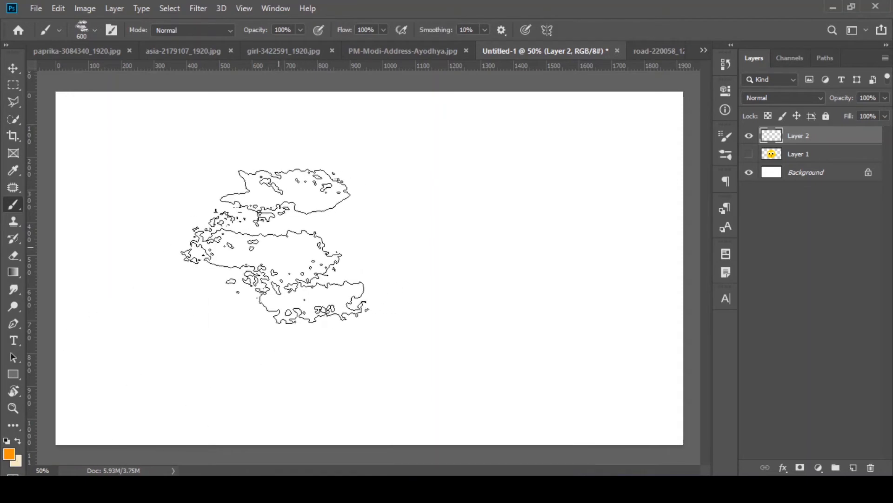
- Try the rough brush with orange dabs and strokes across the canvas, and undo them all
click(273, 246)
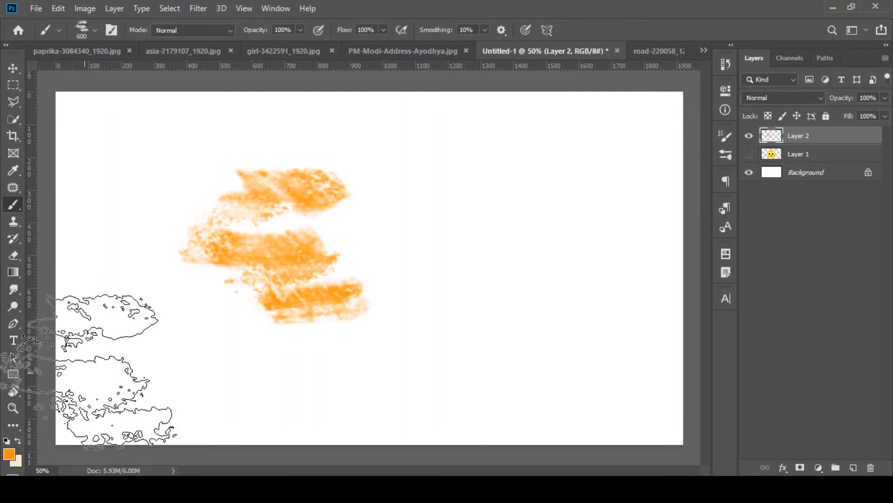
mouse_move(89, 370)
mouse_down()
mouse_move(279, 279)
mouse_move(379, 218)
mouse_move(524, 165)
mouse_up()
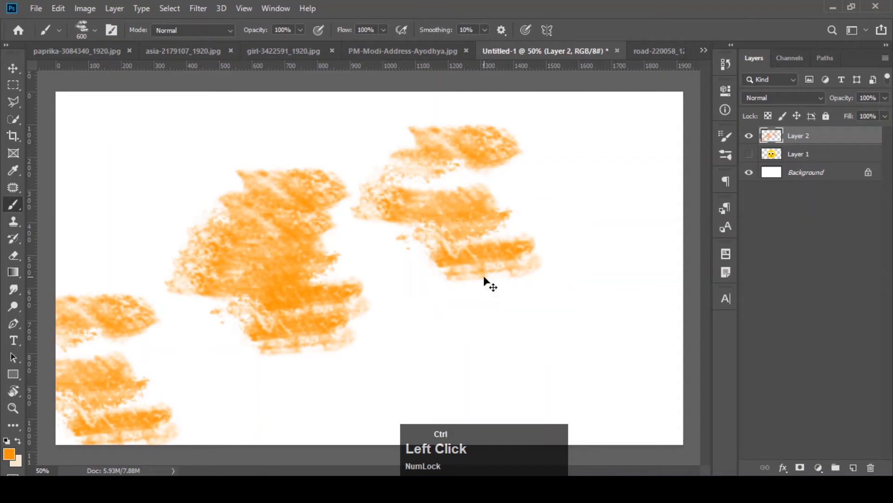
key(ctrl+z)
key(ctrl+z)
key(ctrl+z)
key(ctrl+z)
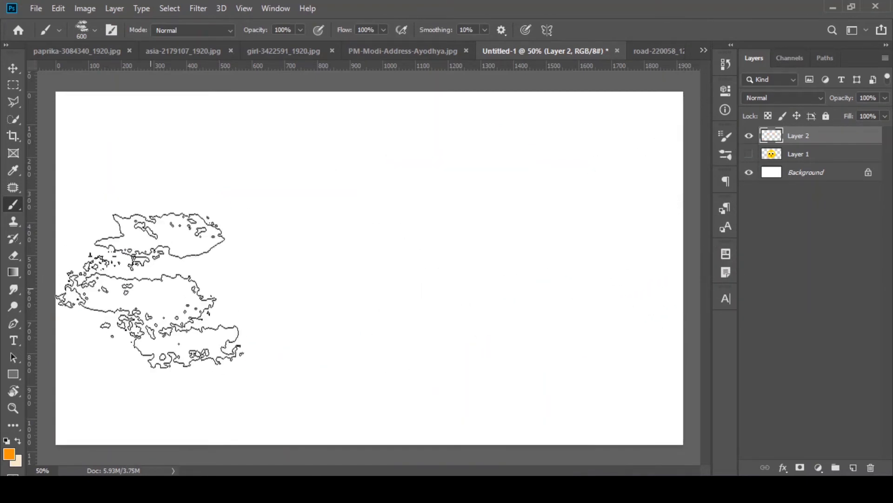
mouse_move(116, 373)
mouse_down()
mouse_move(182, 329)
mouse_move(512, 184)
mouse_move(584, 176)
mouse_move(652, 148)
mouse_up()
key(ctrl+z)
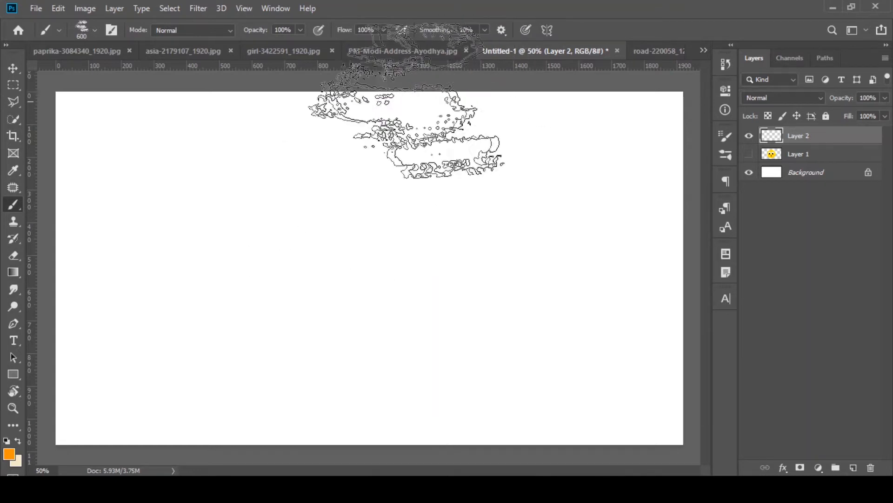
- Set the rough brush tip's spacing to 1%, and select the 2500 px hair-shaped brush tip
click(726, 135)
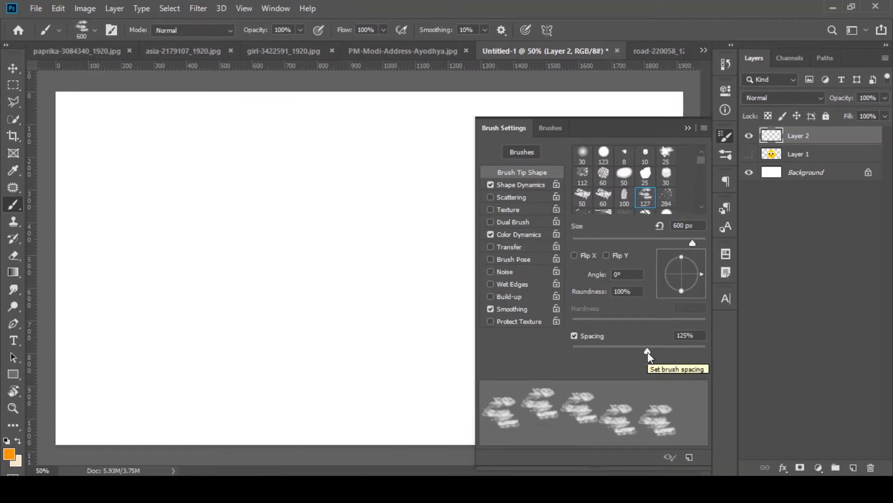
drag(648, 352, 555, 347)
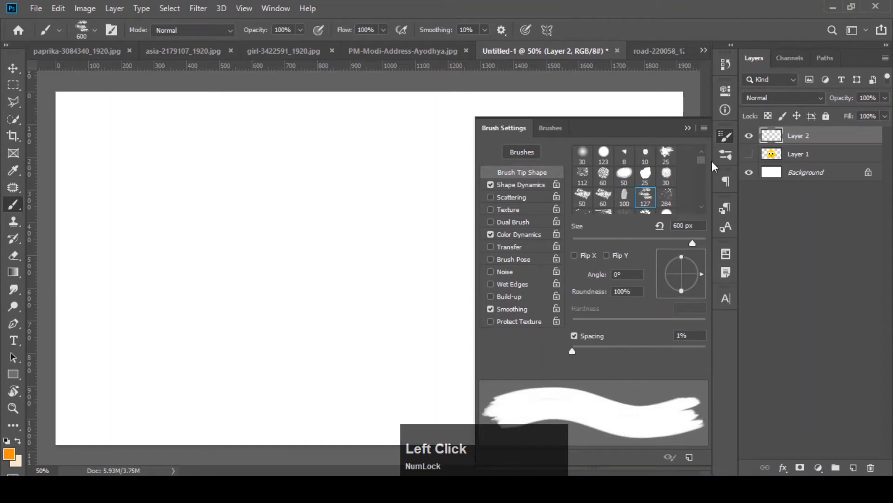
click(702, 211)
click(702, 210)
click(702, 211)
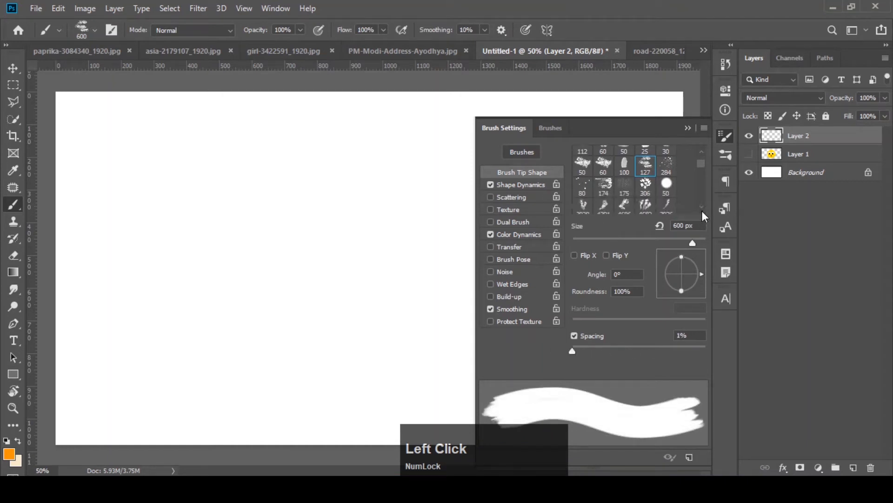
click(702, 210)
click(702, 210)
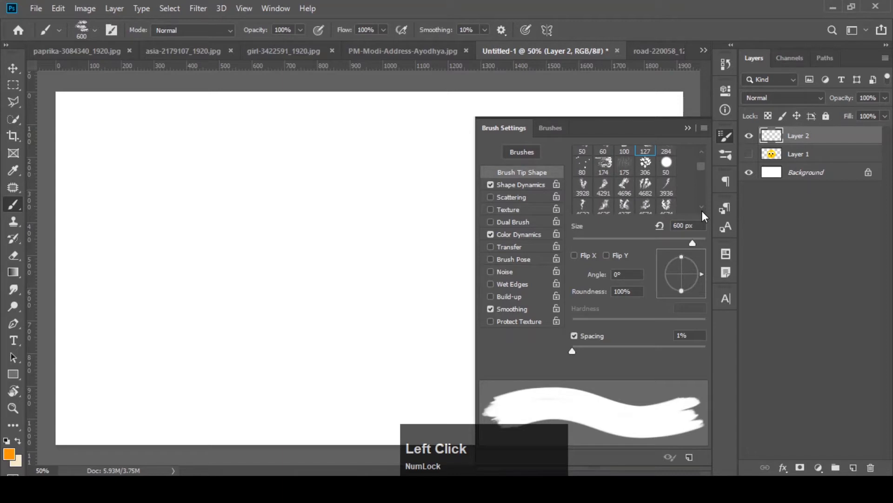
click(702, 210)
click(702, 210)
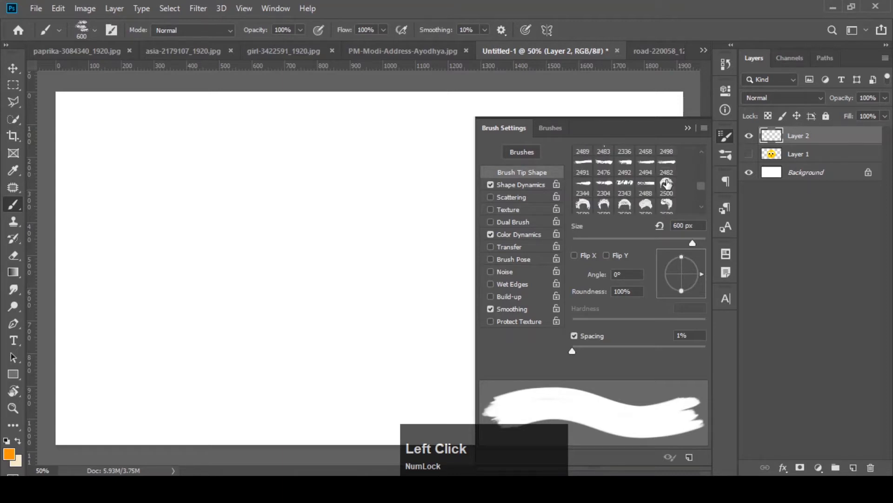
click(667, 183)
click(689, 128)
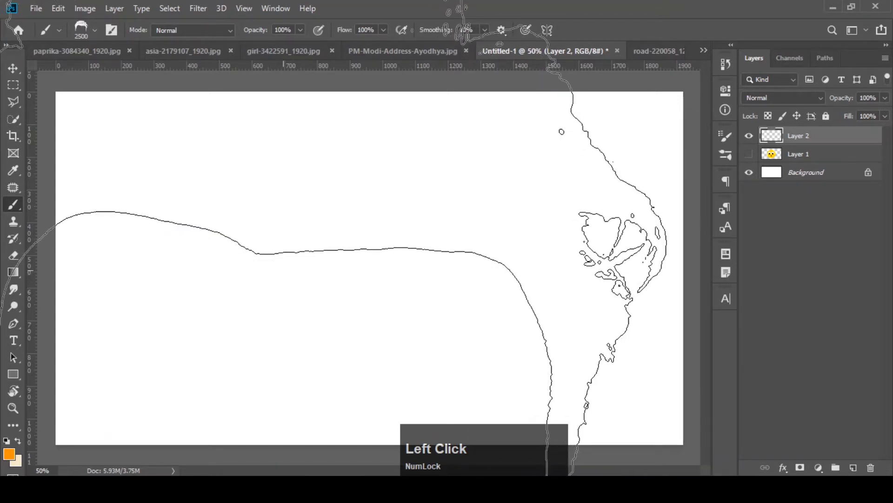
- Reduce the hair-shaped brush size to 900 px so its whole outline fits on the canvas
key(bracketleft)
key(bracketleft)
key(bracketleft)
key(bracketleft)
key(bracketleft)
key(bracketleft)
key(bracketleft)
key(bracketleft)
key(bracketleft)
key(bracketleft)
key(bracketleft)
key(bracketleft)
key(bracketleft)
key(bracketleft)
key(bracketleft)
key(bracketleft)
key(bracketleft)
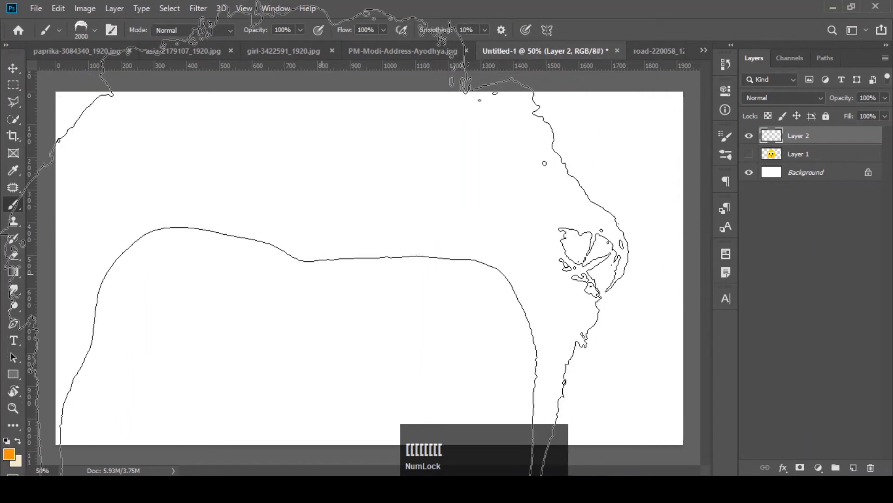
key(bracketleft)
key(bracketleft)
key(bracketleft)
key(bracketleft)
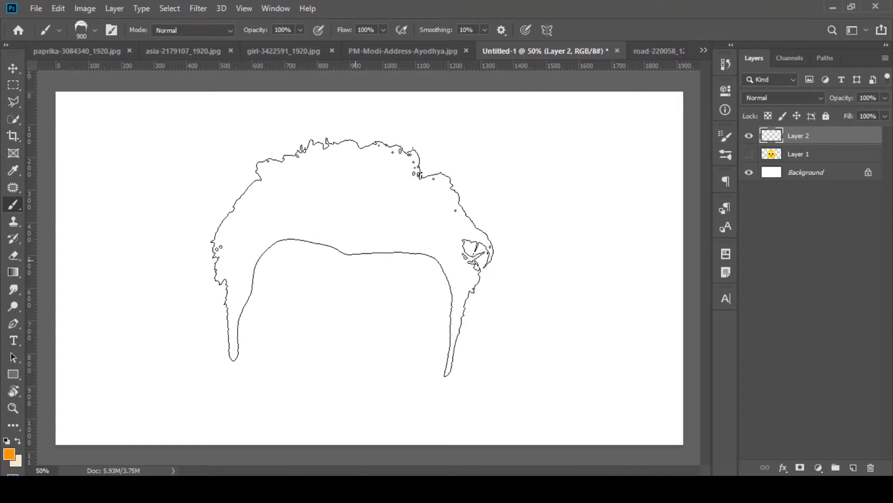
- Try a stroke with the hair-shaped brush on the canvas, and reduce the brush size to 400 px
drag(356, 259, 196, 335)
key(bracketleft)
key(bracketleft)
key(bracketleft)
key(bracketleft)
key(bracketleft)
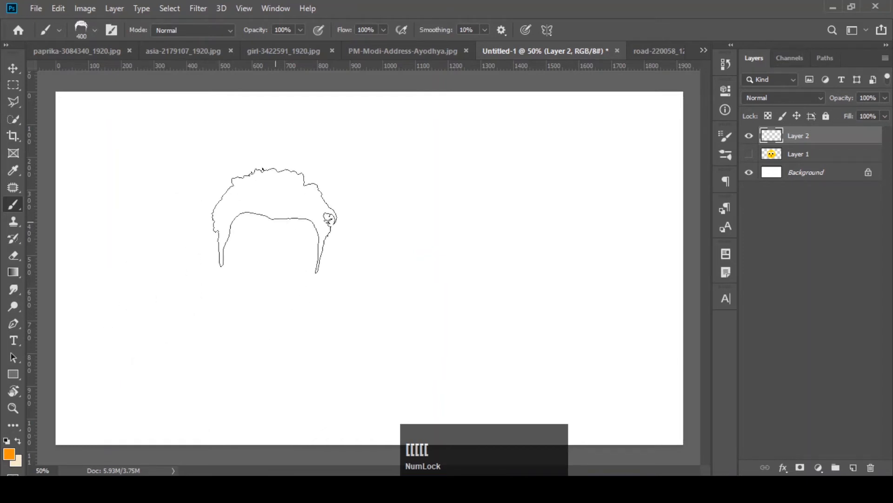
- Try a single hair stamp and a continuous stroke with the 400 px brush, and undo both
click(274, 220)
key(ctrl+z)
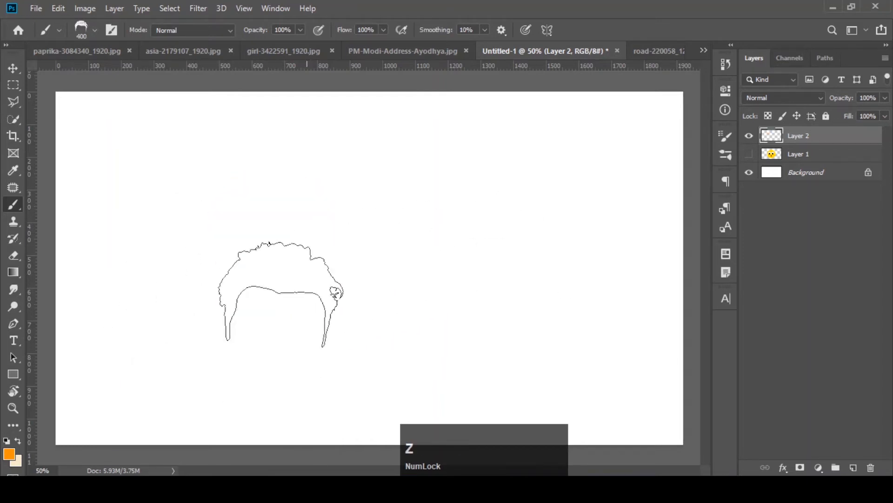
mouse_move(253, 301)
mouse_down()
mouse_move(397, 227)
mouse_move(552, 174)
mouse_move(321, 251)
mouse_move(272, 291)
mouse_move(212, 311)
mouse_move(171, 343)
mouse_up()
key(ctrl+z)
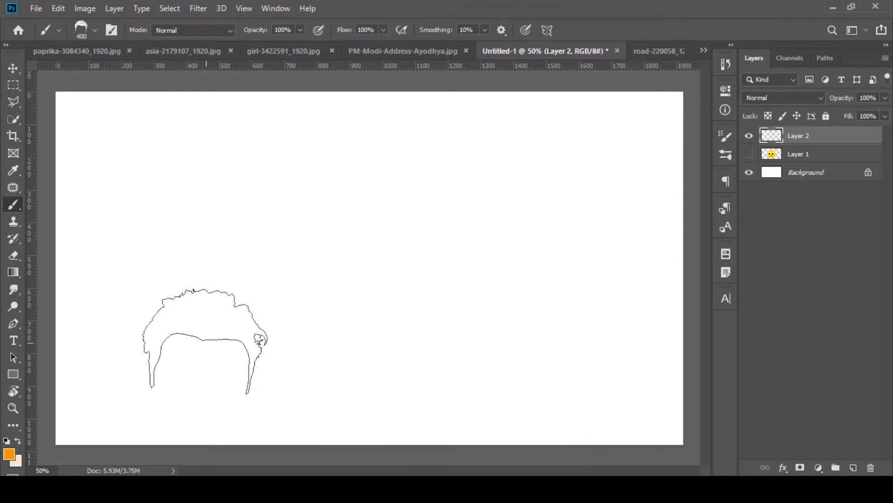
- Set the hair-shaped brush tip's spacing to 135%
click(719, 139)
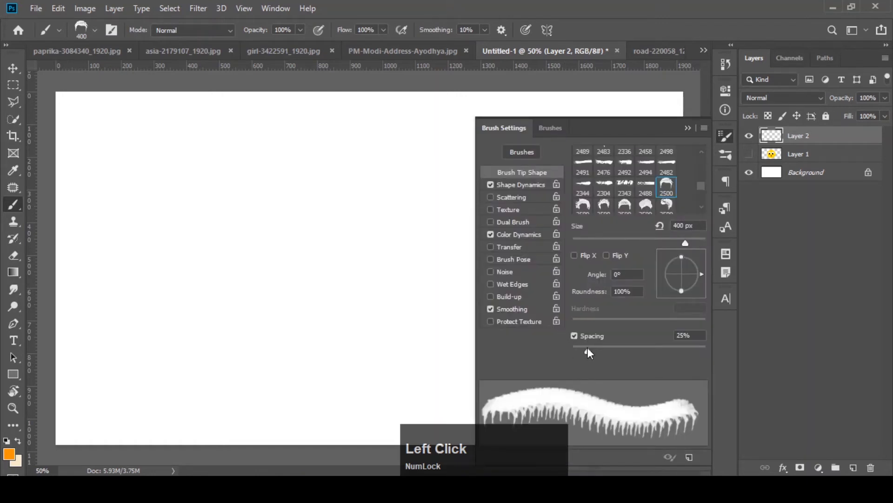
drag(587, 347, 651, 355)
click(687, 127)
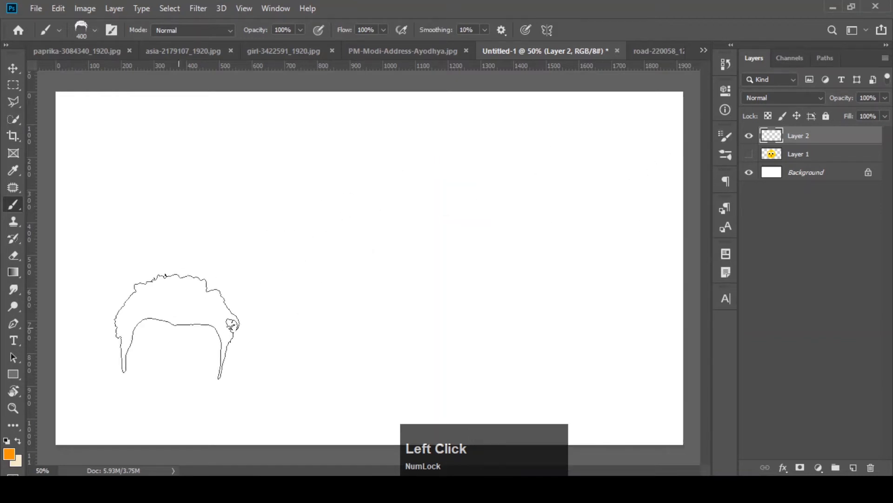
- Try painting separate orange hair shapes across the canvas with the widely spaced brush, and undo them
mouse_move(130, 351)
mouse_down()
mouse_move(442, 210)
mouse_move(535, 185)
mouse_move(616, 146)
mouse_move(630, 175)
mouse_move(579, 312)
mouse_move(256, 391)
mouse_up()
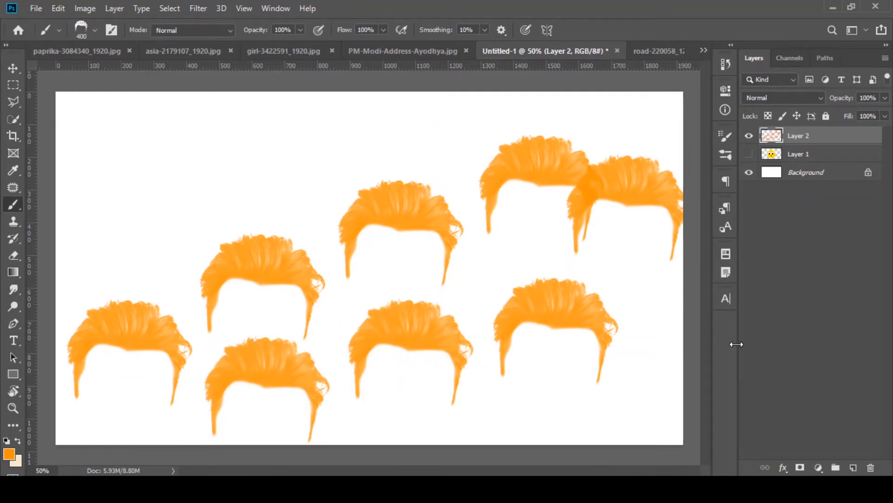
ctrl+click(737, 344)
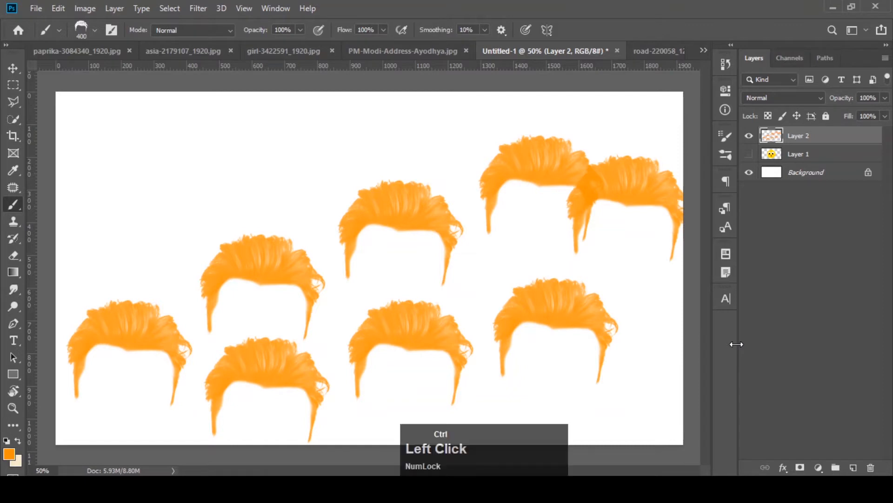
key(ctrl+z)
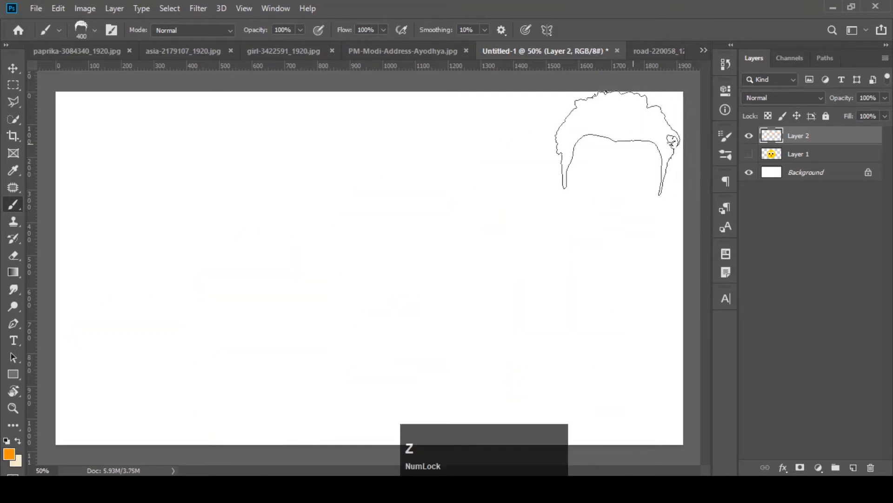
- Look through the brush tips in Brush Settings back to the start of the list
click(94, 30)
click(96, 32)
click(722, 136)
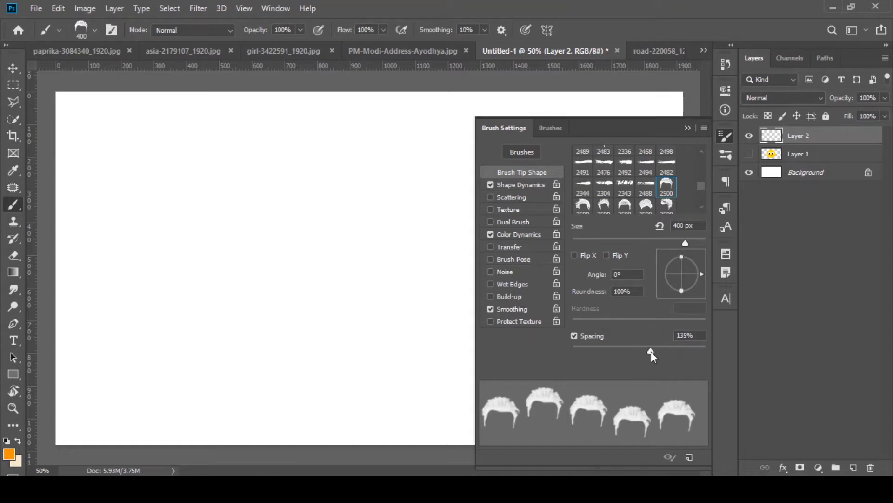
drag(701, 186, 699, 137)
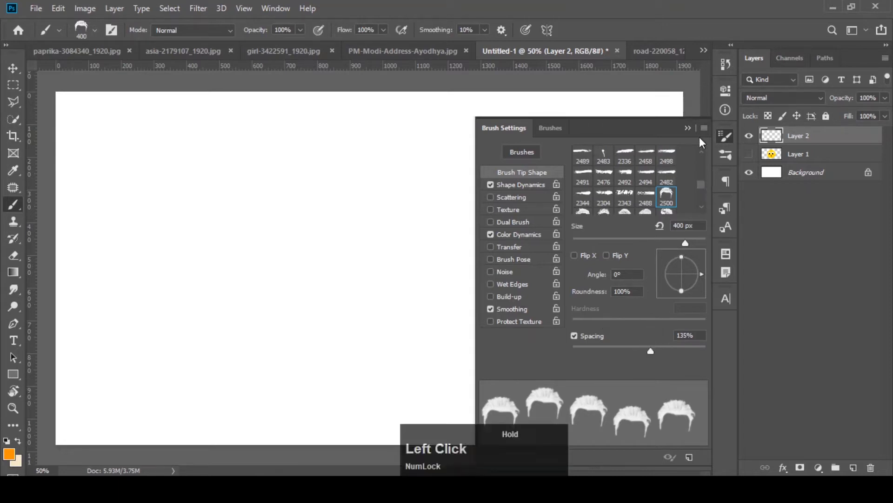
mouse_move(700, 185)
mouse_down()
mouse_move(701, 145)
mouse_move(691, 155)
mouse_up()
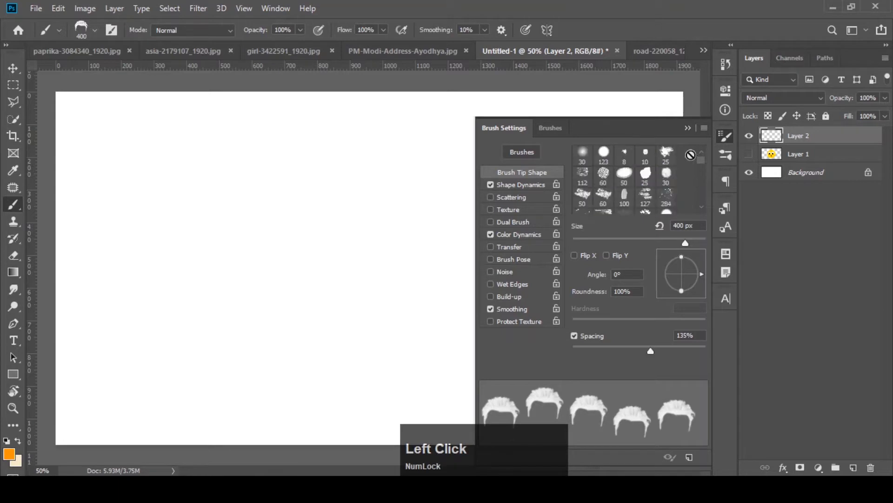
click(688, 130)
key(bracketright)
key(bracketright)
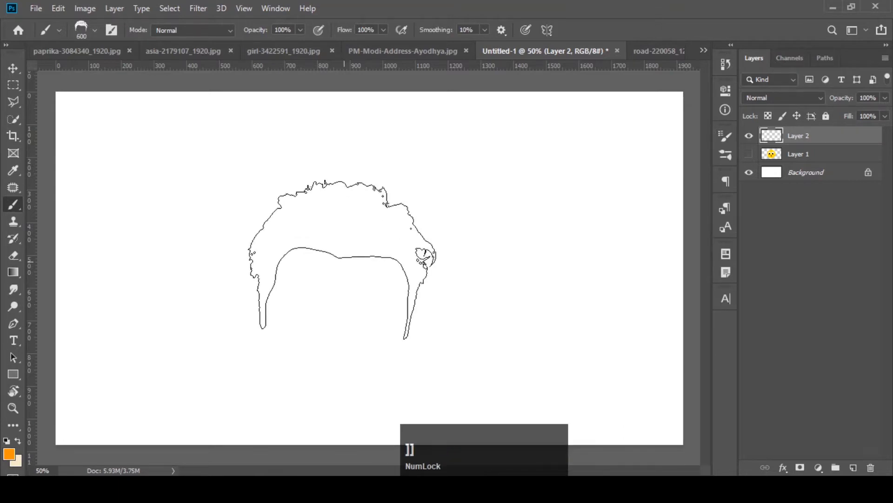
key(bracketleft)
key(bracketleft)
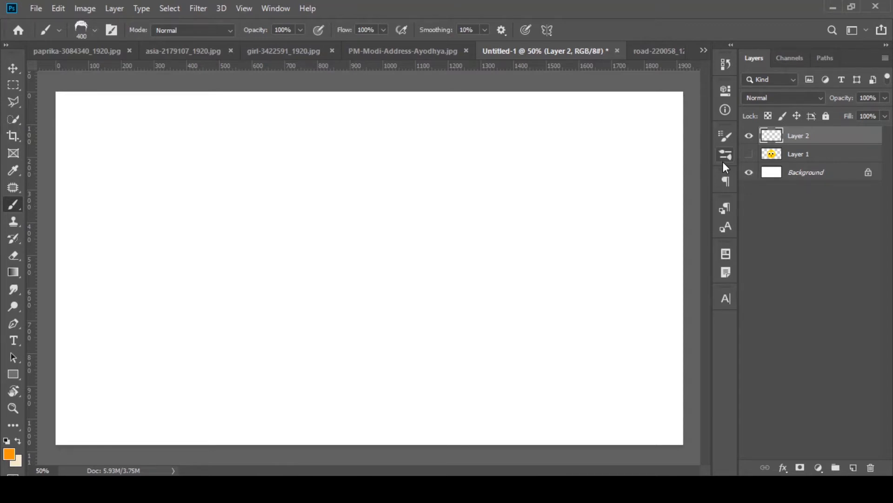
- Choose the third of the 2500 px cloud-shaped brush tips in Brush Settings
click(729, 154)
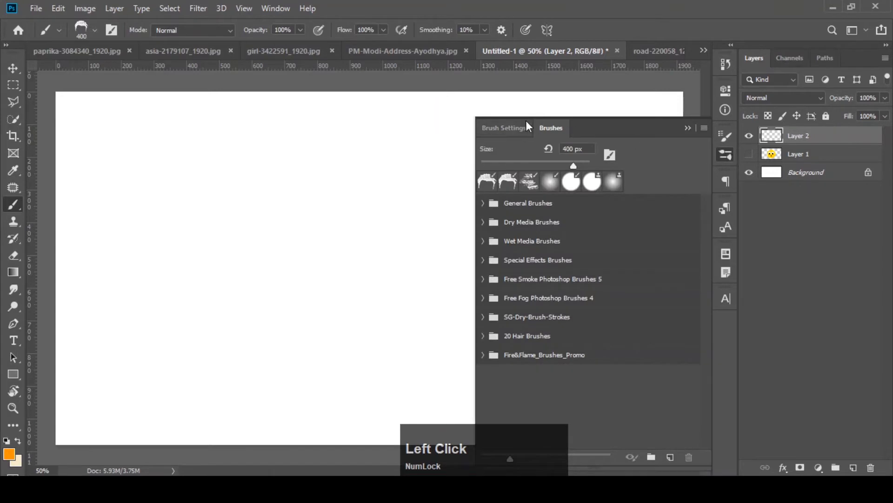
click(510, 124)
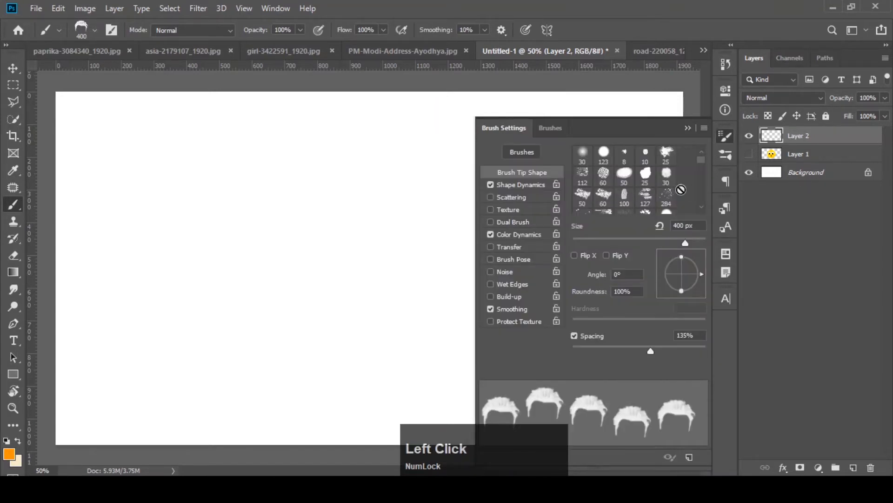
click(702, 207)
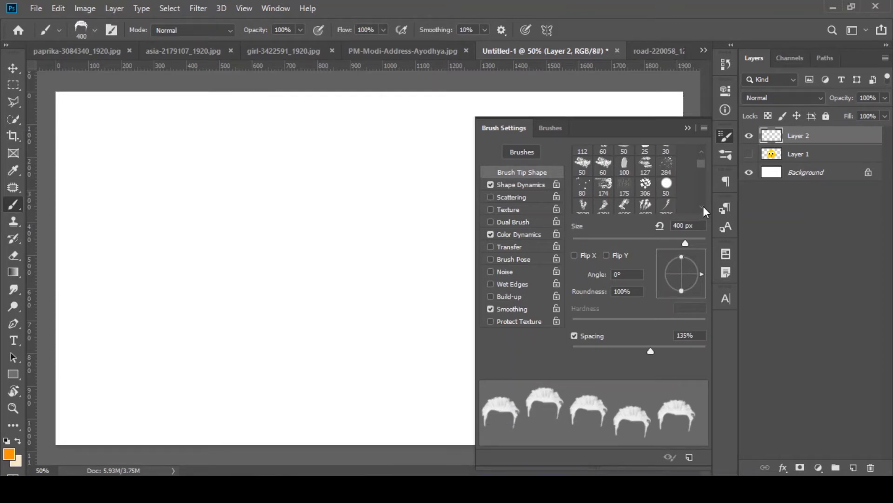
click(703, 206)
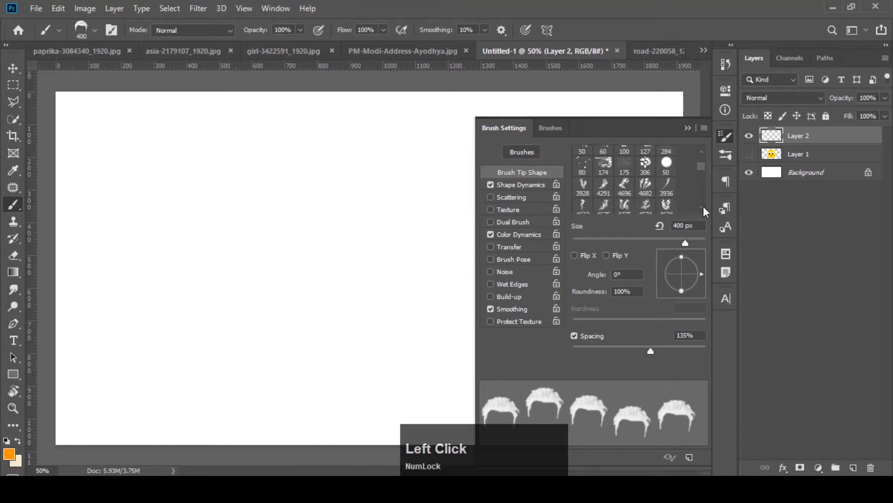
click(703, 208)
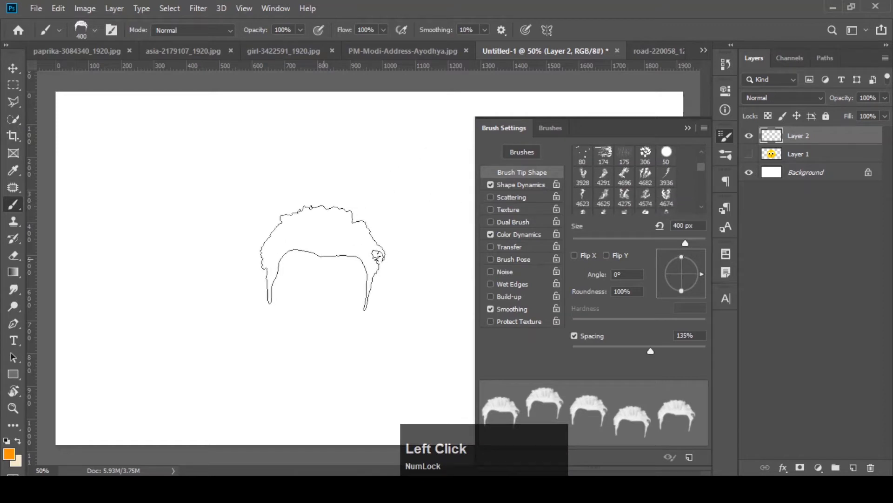
click(702, 210)
click(702, 210)
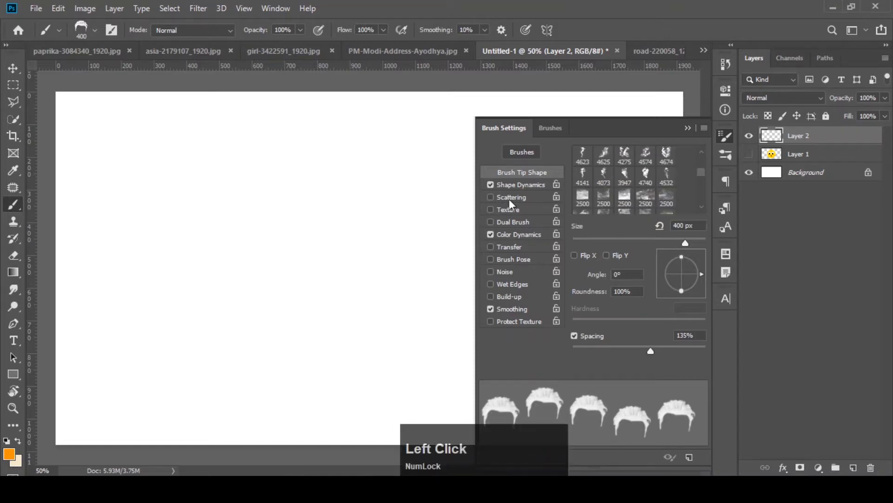
click(625, 200)
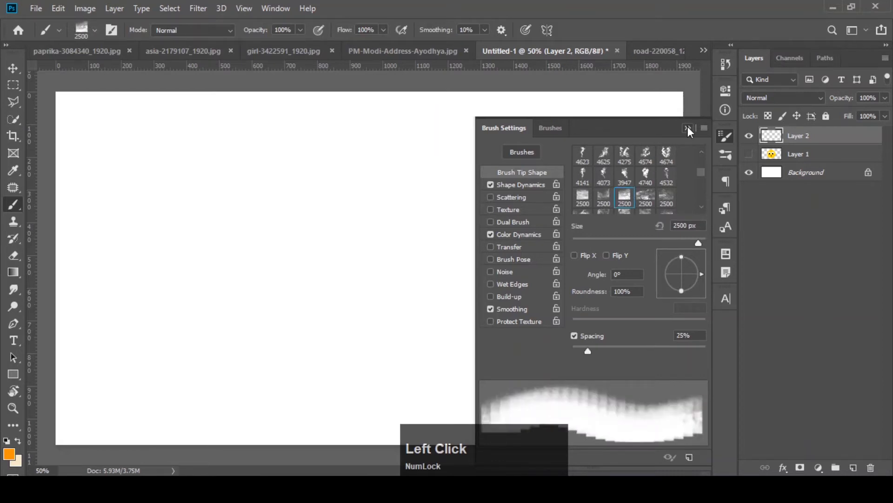
click(688, 127)
- Reduce the cloud brush's size to 900 px
key(bracketleft)
key(bracketleft)
key(bracketleft)
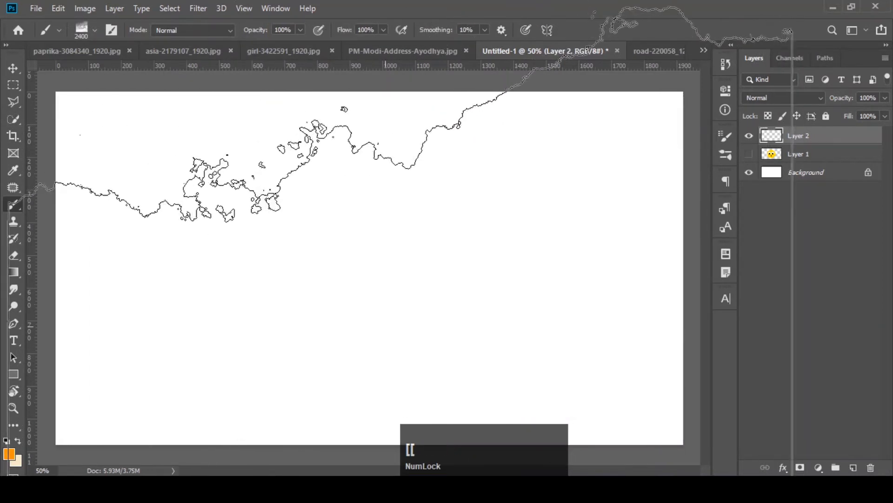
key(bracketleft)
key(bracketleft)
key(bracketleft)
key(bracketleft)
key(bracketleft)
key(bracketleft)
key(bracketleft)
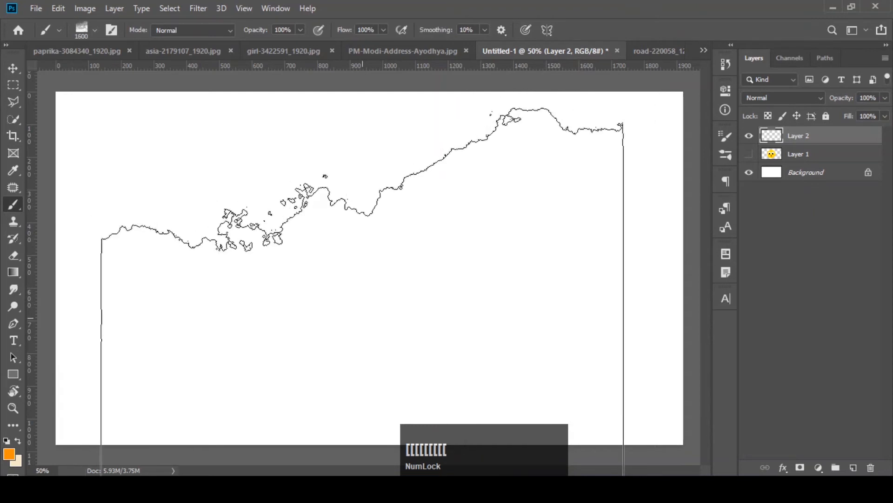
key(bracketleft)
key(bracketleft)
key(bracketleft)
key(bracketleft)
key(bracketleft)
key(bracketleft)
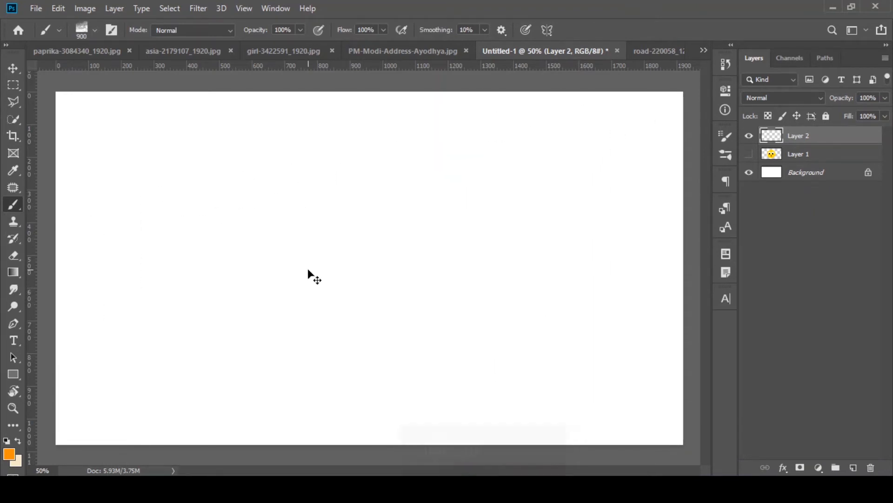
- Enlarge the cloud brush to 2300 px and stamp one orange cloud across the canvas on Layer 2
key(ctrl+minus)
key(ctrl+minus)
key(bracketright)
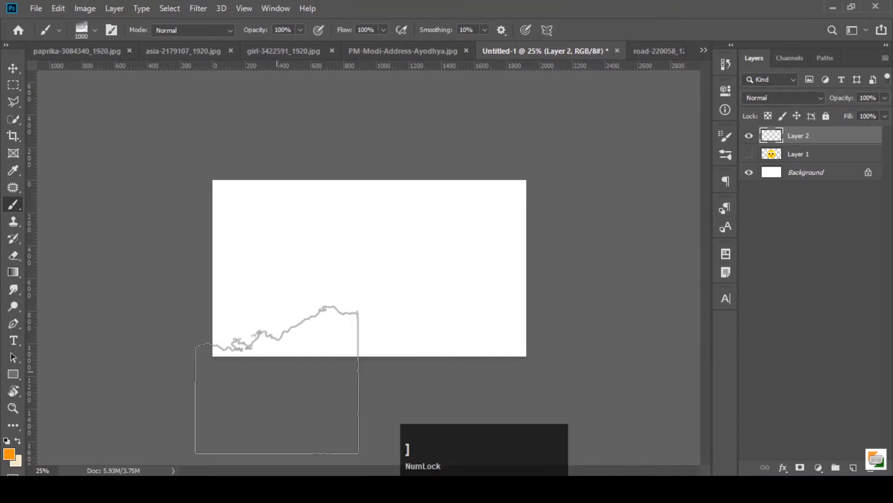
key(bracketright)
key(bracketright)
key(bracketright)
key(bracketright)
key(bracketright)
key(bracketright)
key(bracketright)
key(bracketright)
key(bracketright)
key(bracketright)
key(bracketright)
key(bracketright)
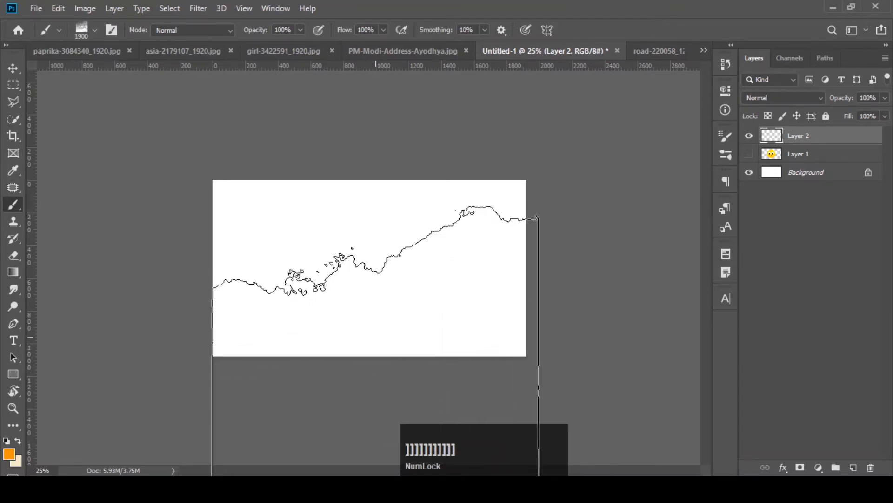
key(bracketright)
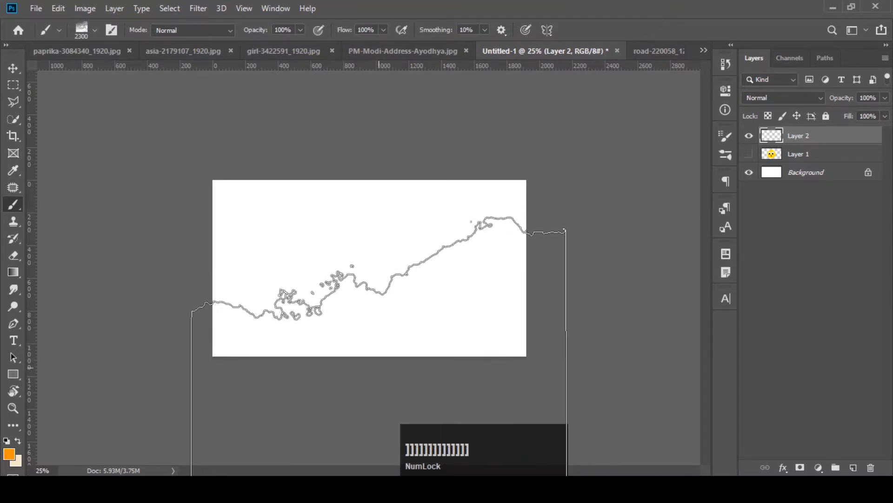
click(378, 372)
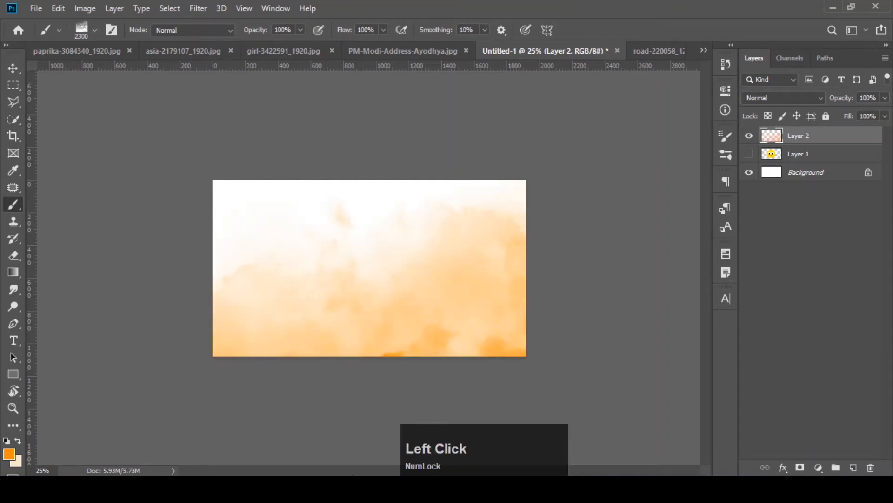
key(ctrl+plus)
key(ctrl+plus)
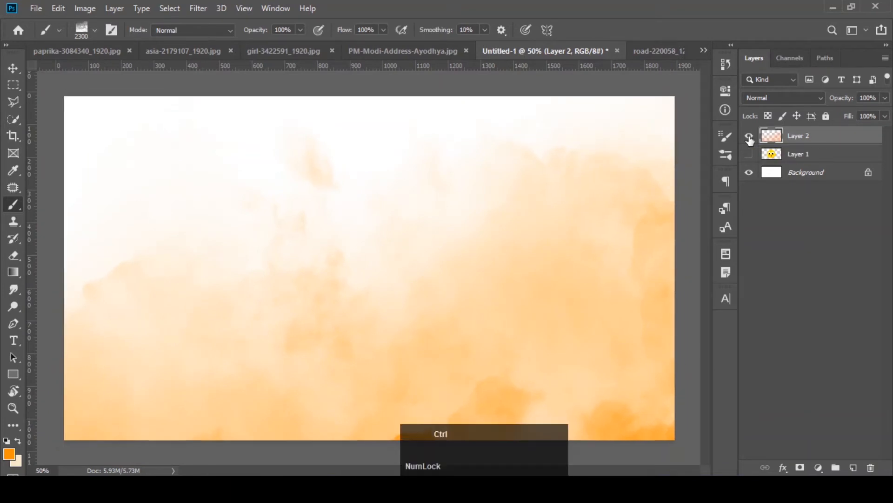
key(ctrl+minus)
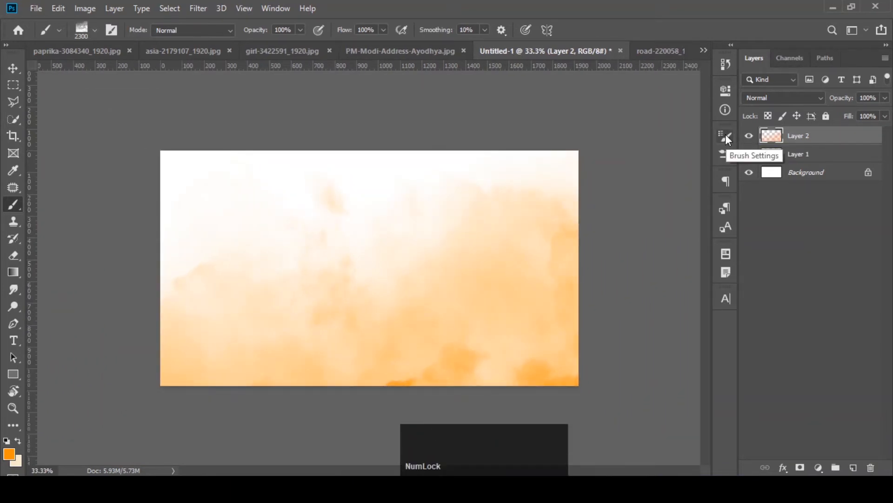
- Choose the hair-shaped brush with 135% spacing from the recently used brush presets
click(727, 137)
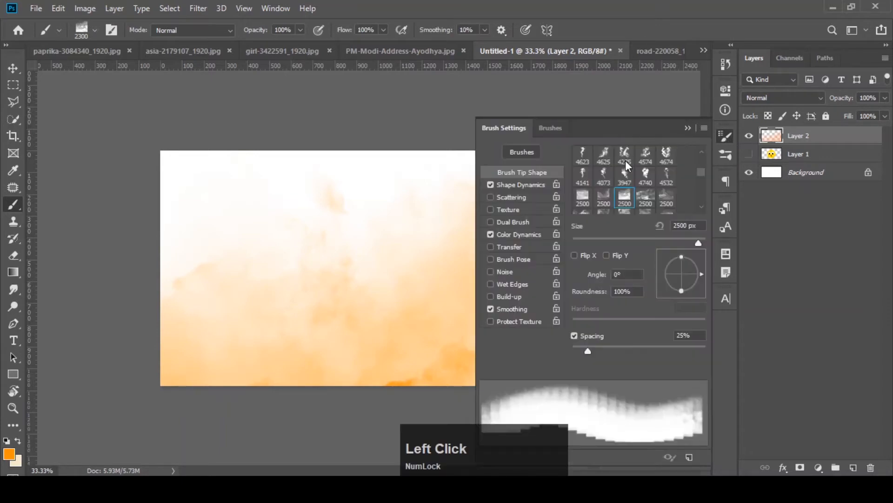
click(96, 31)
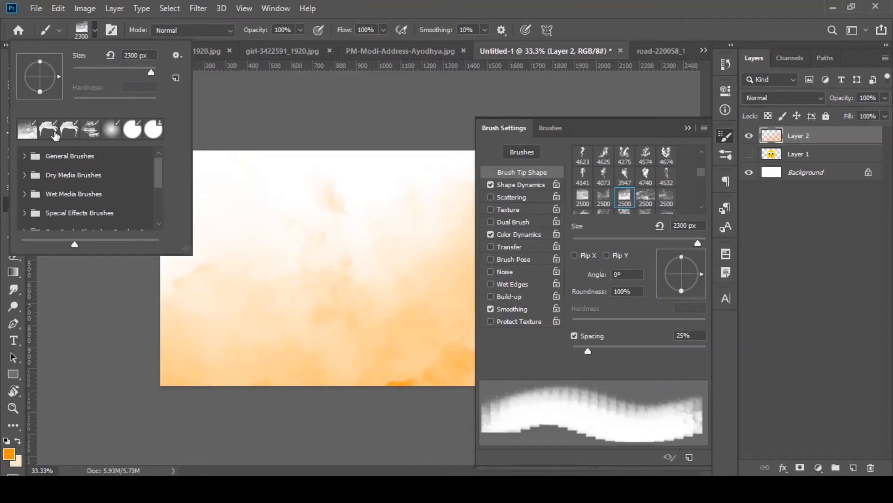
click(53, 134)
click(94, 31)
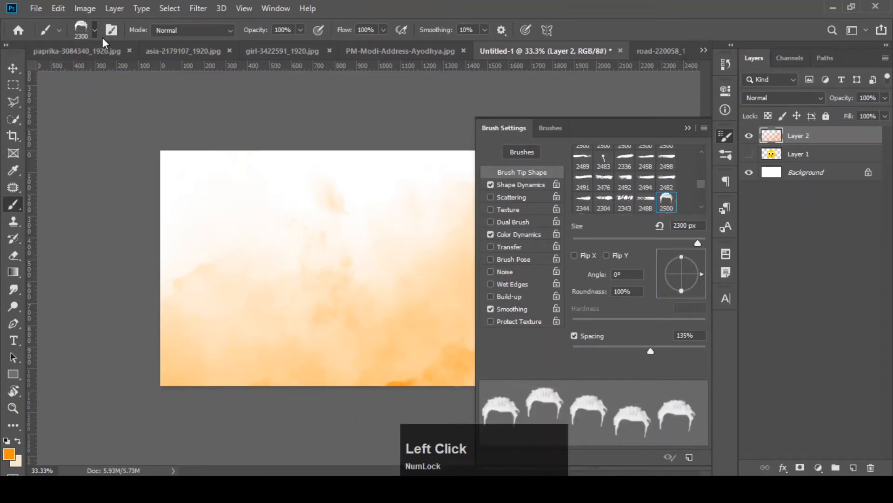
click(687, 128)
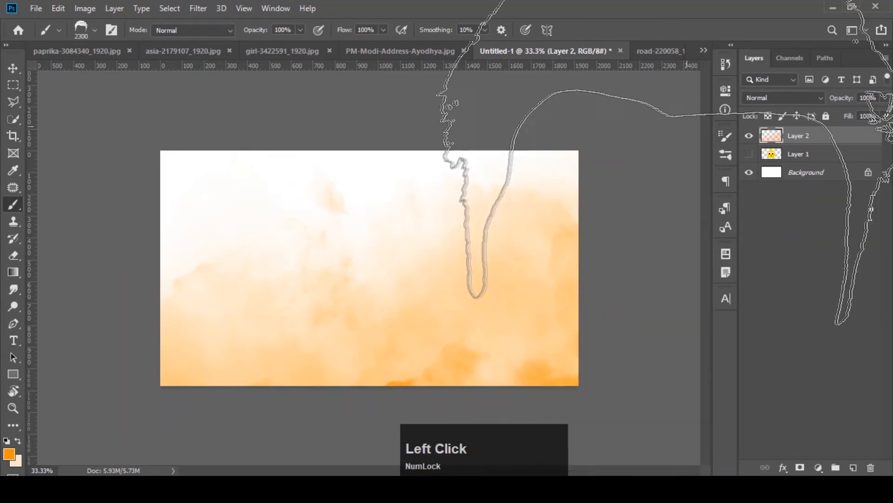
- Switch to the PM-Modi-Address-Ayodhya.jpg image and reduce the hair brush to 250 px to match the head
click(411, 51)
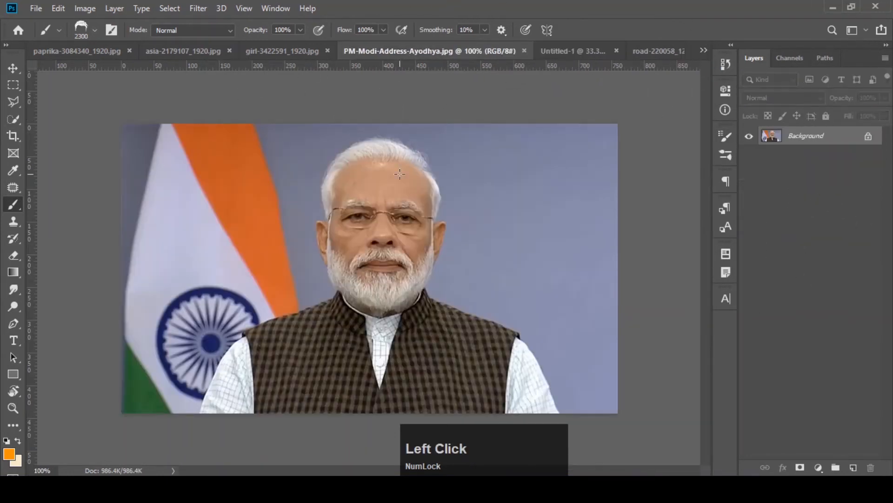
key(ctrl+minus)
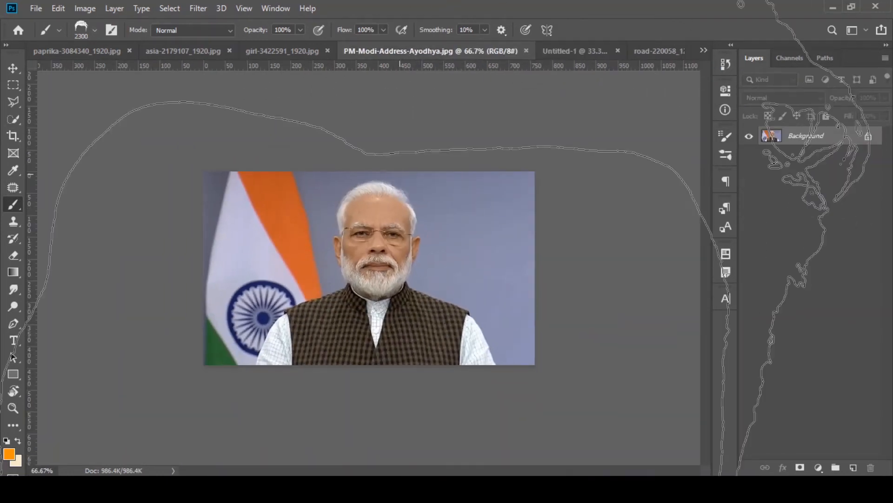
key(bracketleft)
key(bracketleft)
key(bracketleft)
key(bracketleft)
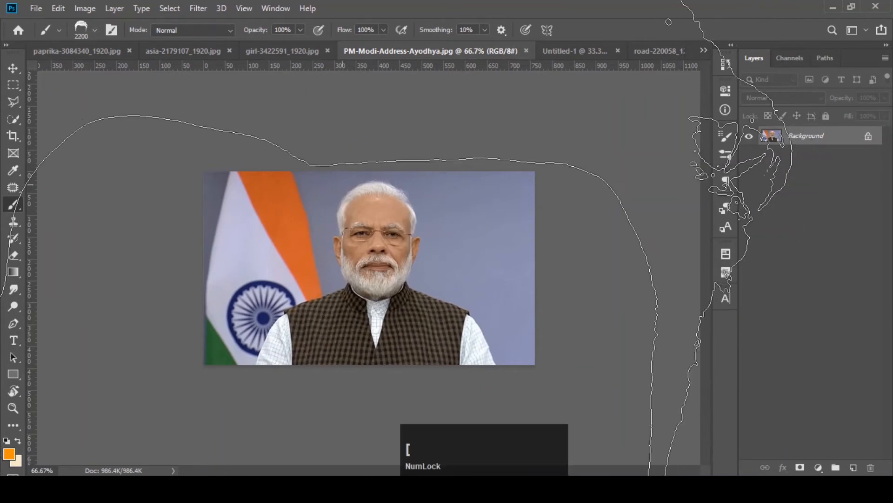
key(bracketleft)
key(bracketleft)
key(bracketleft)
key(bracketleft)
key(bracketleft)
key(bracketleft)
key(bracketleft)
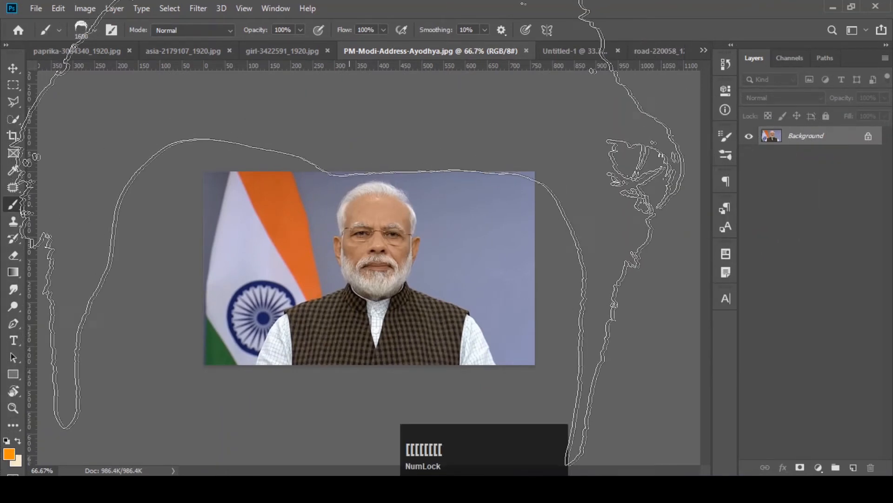
key(bracketleft)
key(bracketleft)
key(bracketleft)
key(bracketleft)
key(bracketleft)
key(bracketleft)
key(bracketleft)
key(bracketleft)
key(bracketleft)
key(bracketleft)
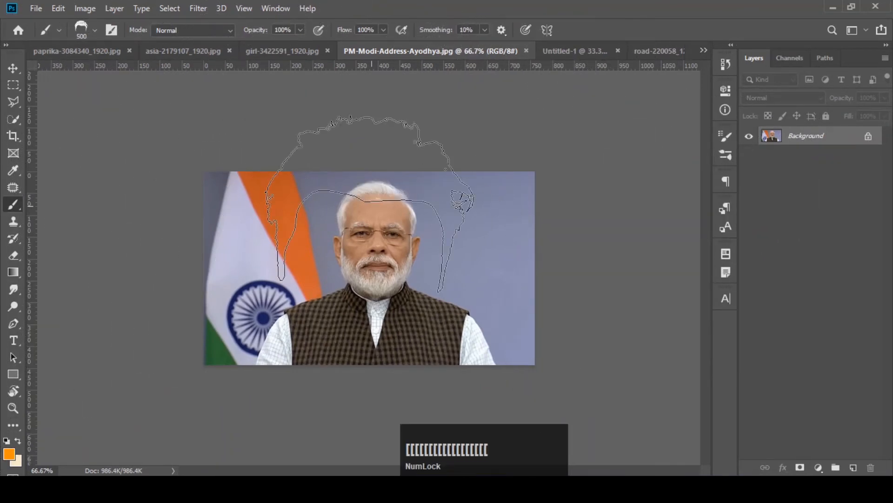
key(bracketleft)
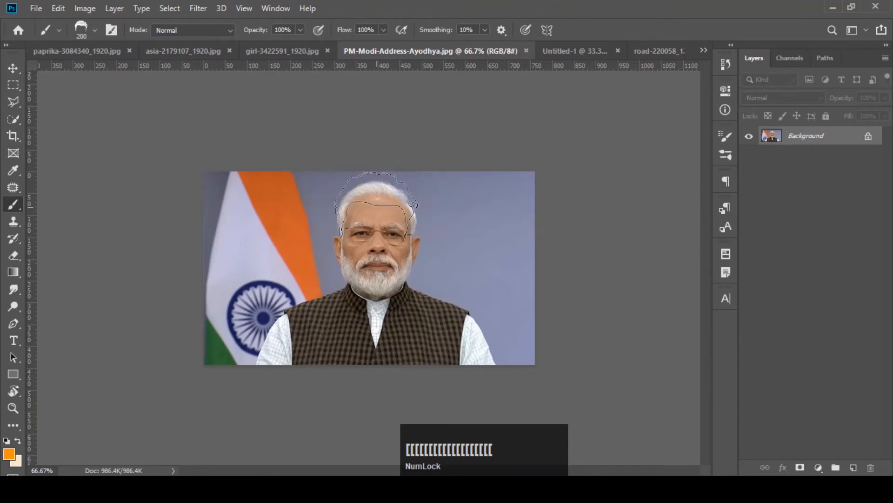
key(bracketright)
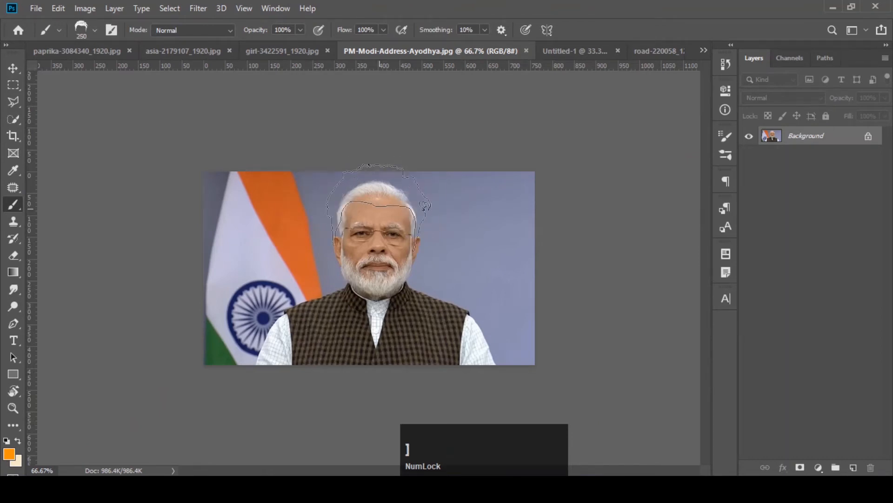
- Set the hair brush's size to exactly 230 px
click(96, 30)
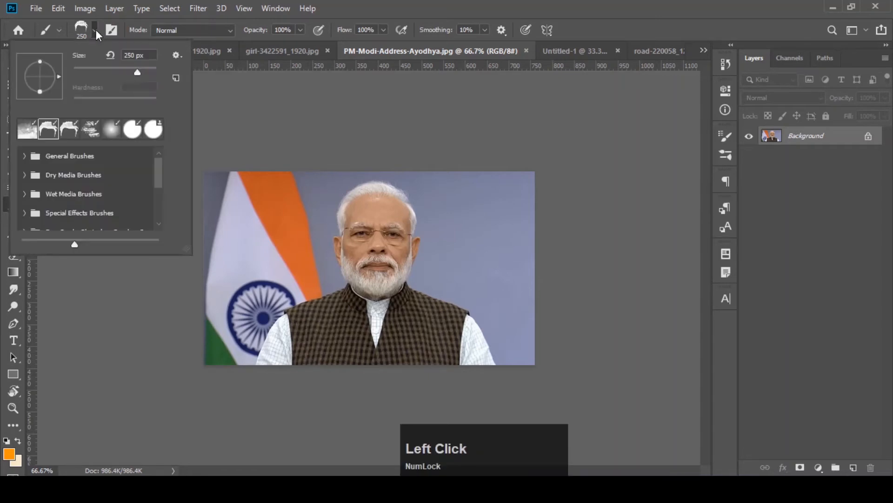
drag(142, 56, 122, 56)
text(230)
key(Return)
- Add a new layer above the portrait and set the foreground color to black (#000000)
click(854, 468)
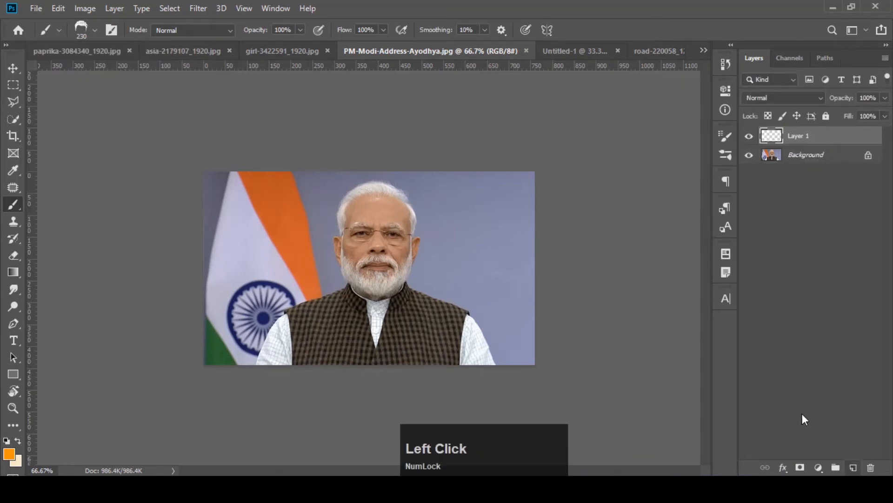
click(9, 454)
drag(613, 247, 448, 332)
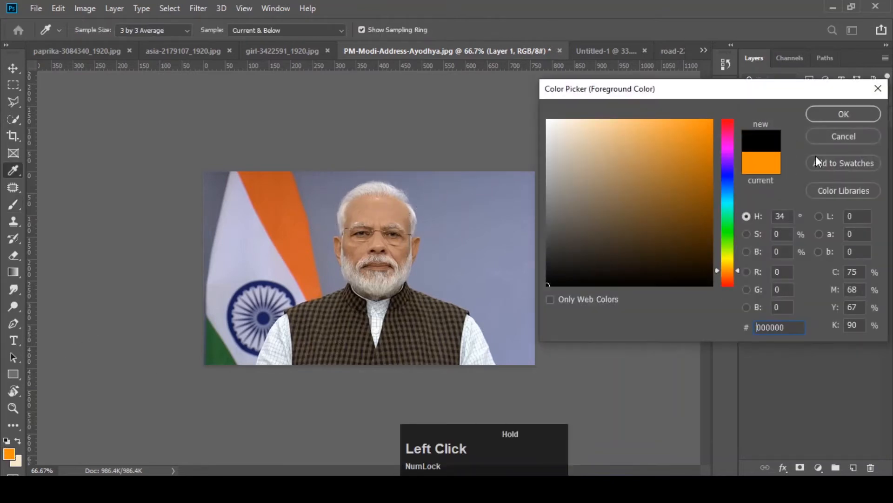
click(841, 114)
- Stamp black hair on the man's head, undo it, and stamp it again slightly higher on the forehead
click(379, 212)
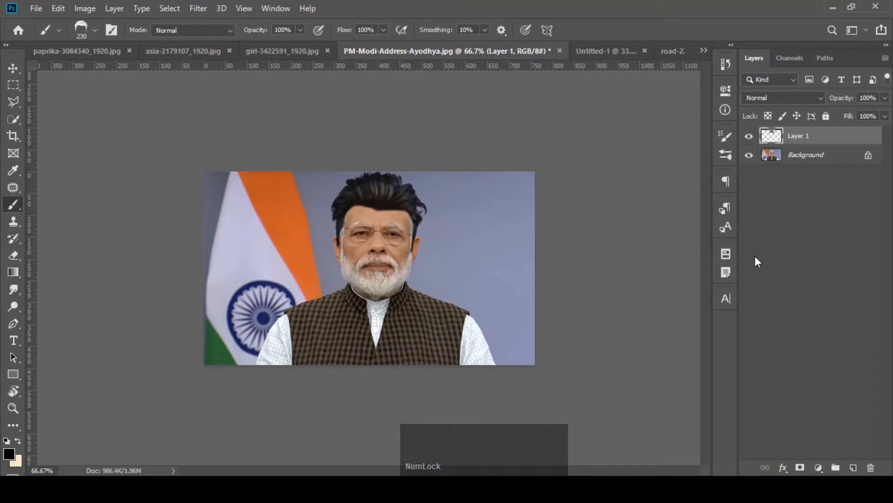
key(ctrl+z)
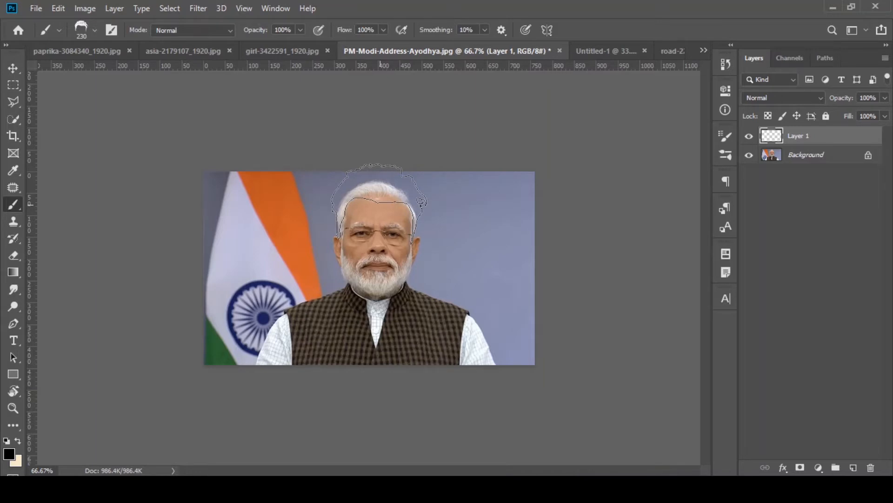
click(378, 204)
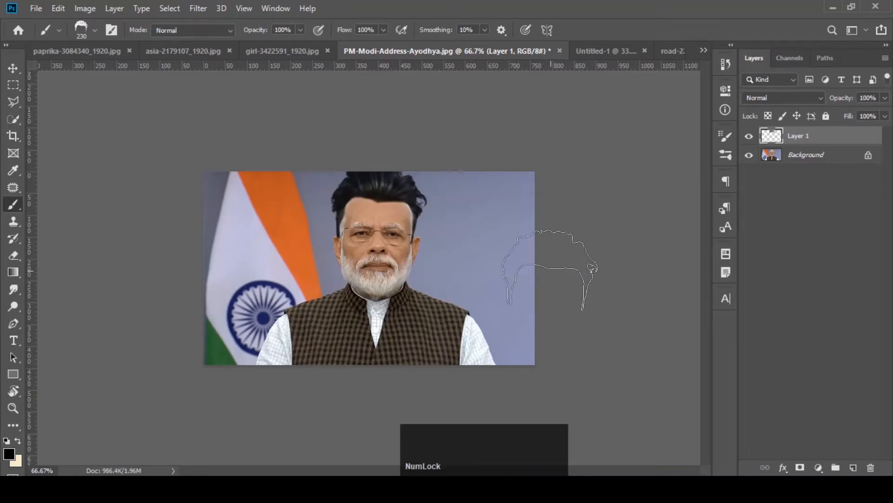
key(ctrl+minus)
key(ctrl+plus)
key(ctrl+plus)
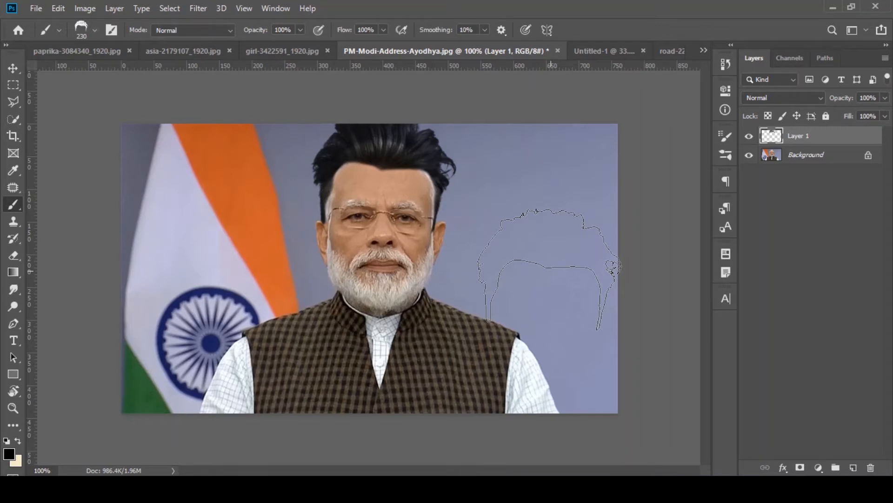
- In the Untitled-1 document, hide Layer 2, add a new layer above it and choose the Brush tool
click(600, 55)
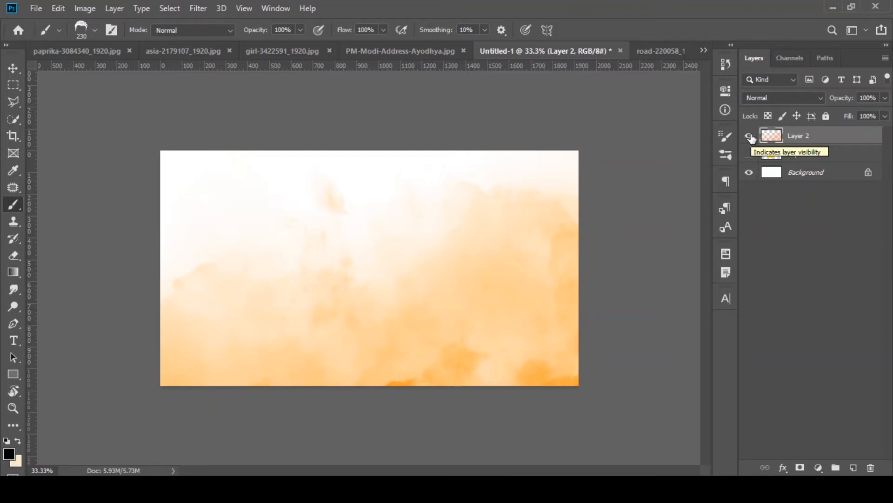
click(750, 137)
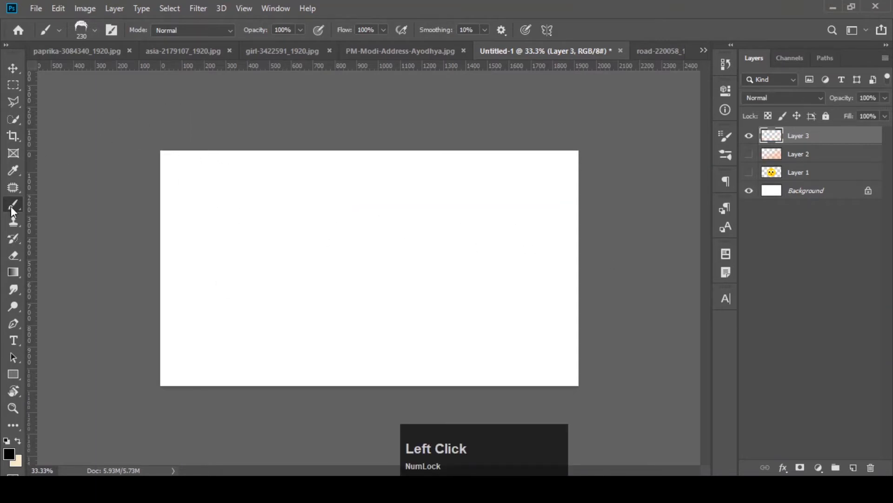
right_click(11, 206)
click(31, 203)
- Check the Brush tool's saved presets and look through the General Brushes folder among the brush presets
click(59, 31)
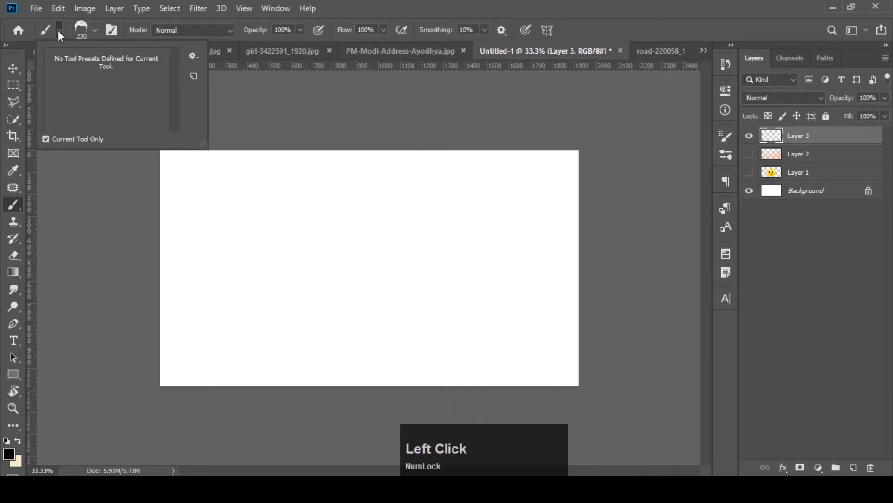
click(95, 31)
click(95, 30)
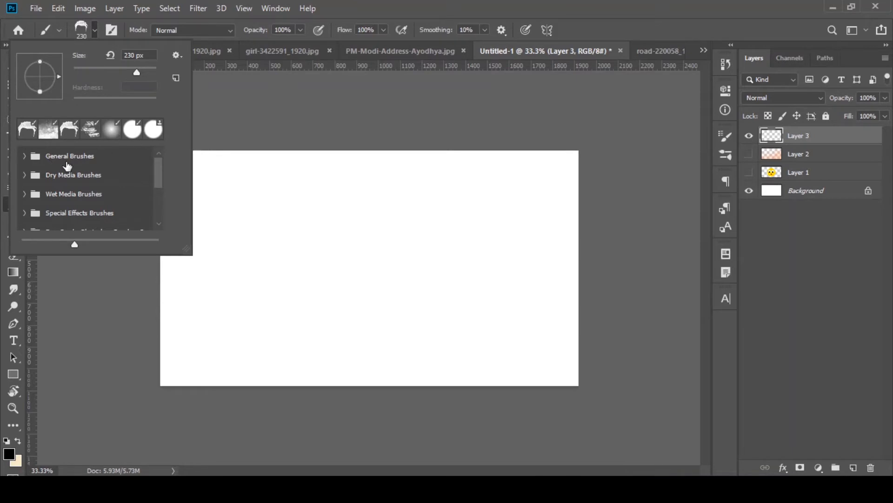
click(23, 156)
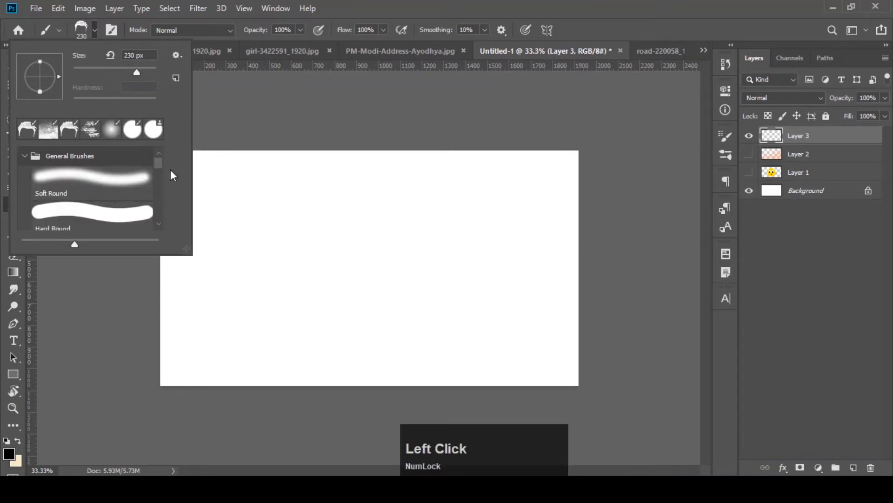
mouse_move(159, 162)
mouse_down()
mouse_move(159, 179)
mouse_move(147, 160)
mouse_up()
click(25, 158)
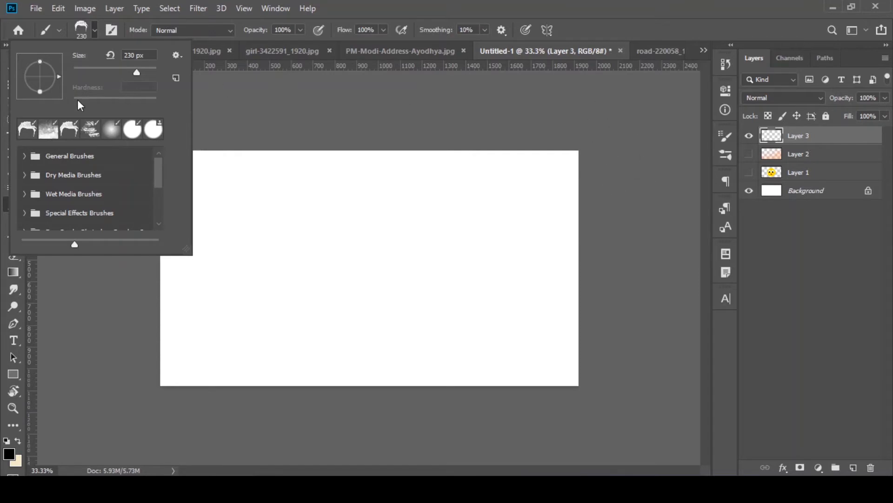
- Choose the recently used soft round brush and enlarge it to 700 px
click(111, 129)
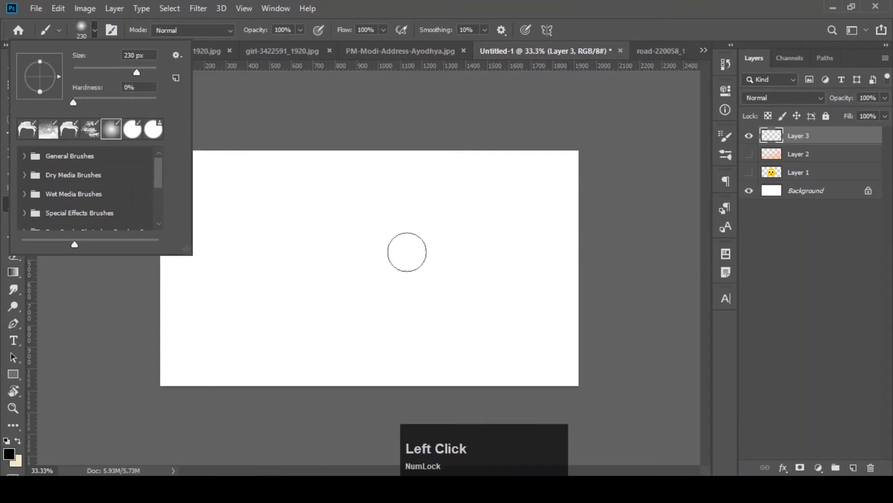
key(bracketright)
key(bracketright)
key(bracketright)
key(bracketright)
key(bracketright)
key(bracketright)
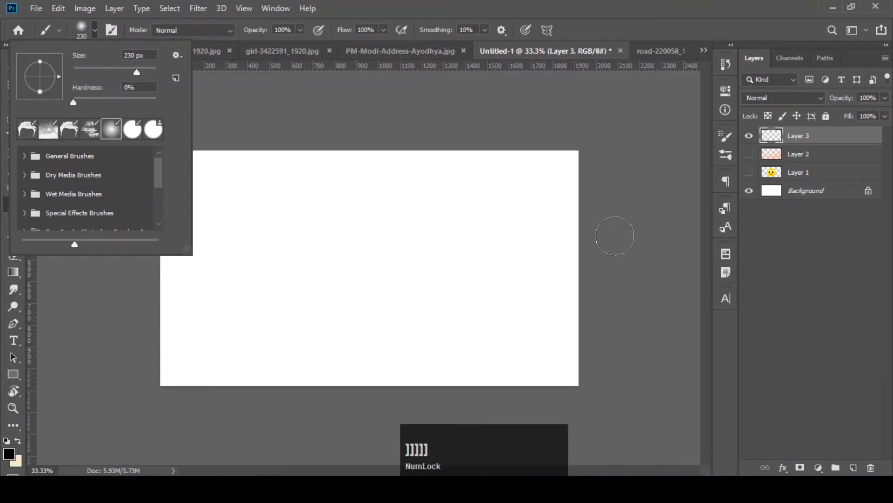
click(802, 140)
key(bracketright)
key(bracketright)
key(bracketright)
key(bracketright)
key(bracketright)
key(bracketright)
- Set the brush hardness to 100%, then flatten the round tip into an ellipse and restore it to a full circle
click(90, 31)
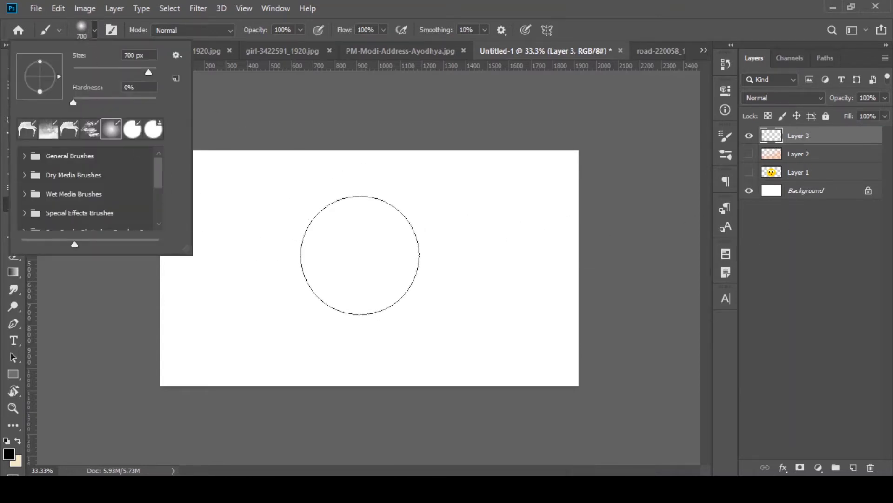
drag(74, 101, 156, 102)
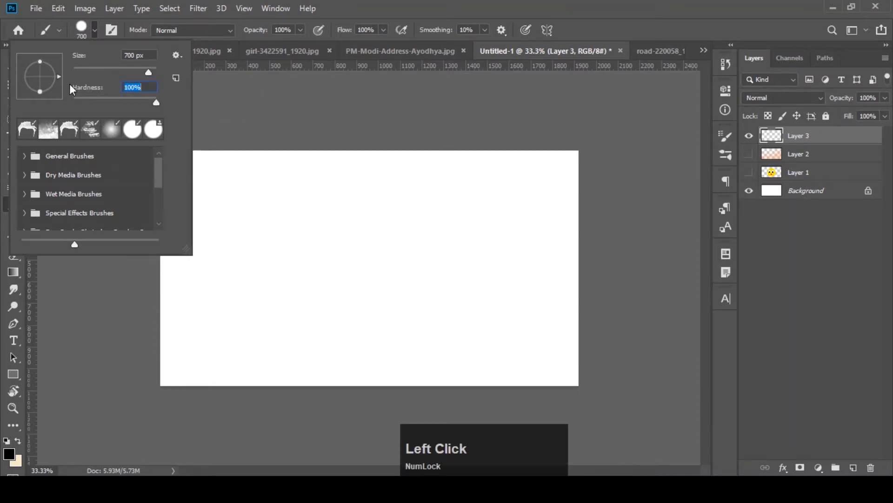
click(40, 61)
drag(40, 66, 40, 68)
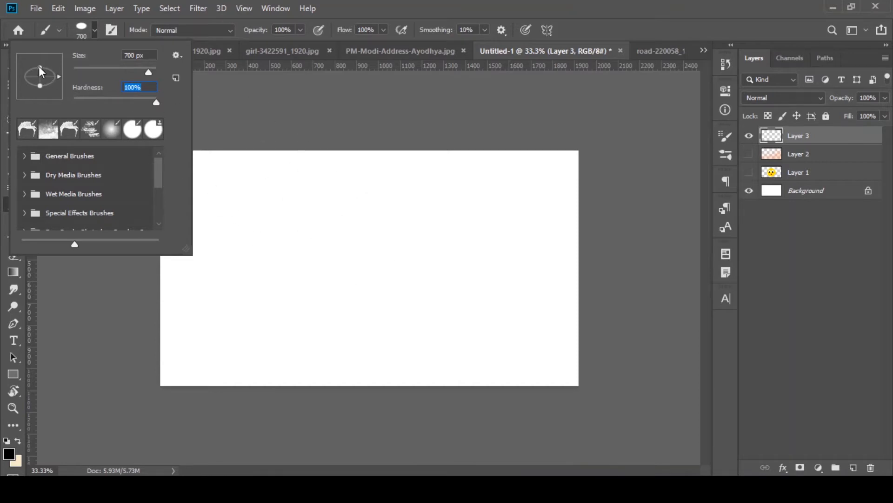
drag(38, 67, 37, 62)
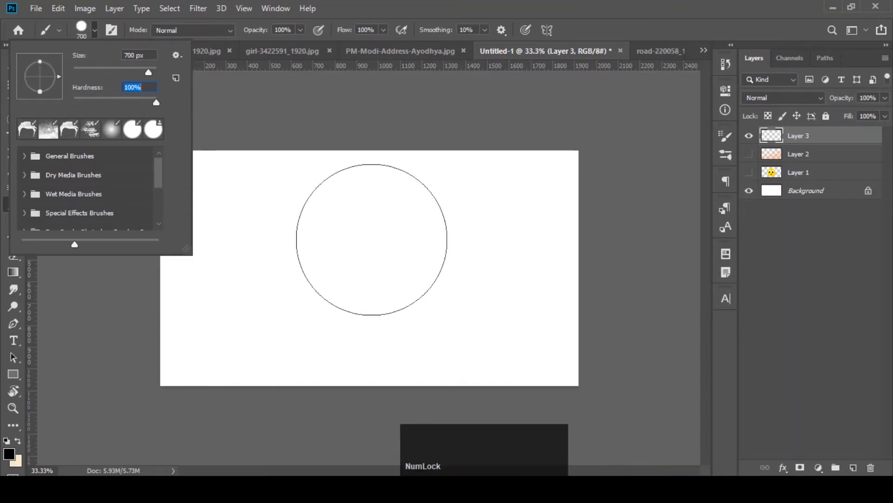
- Choose the hair brush and try rotating its tip to several angles, including upside down, returning it to nearly upright
click(69, 129)
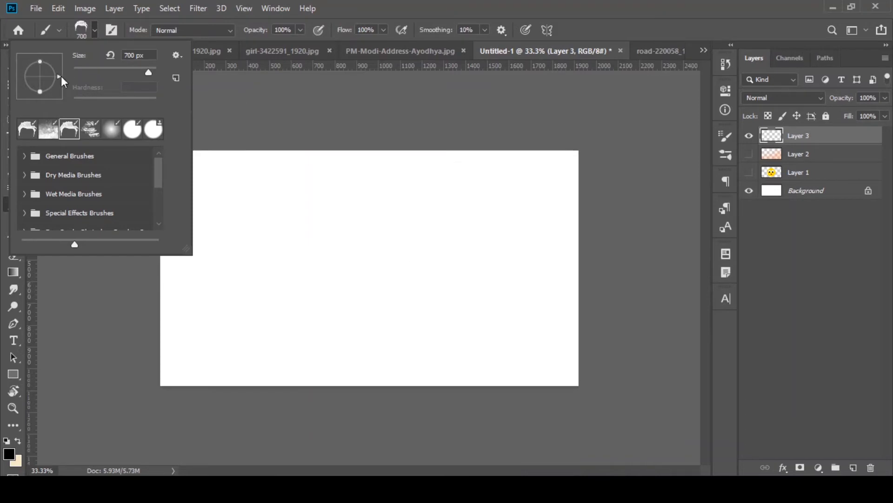
drag(58, 77, 58, 73)
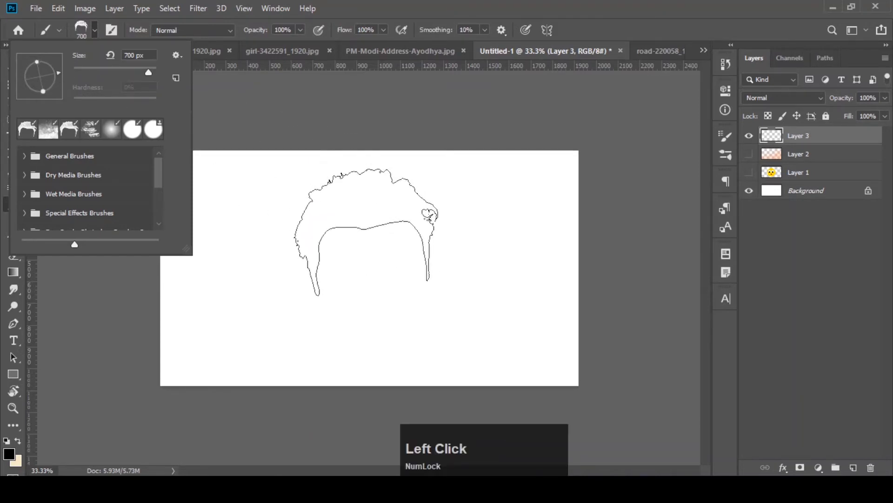
click(59, 73)
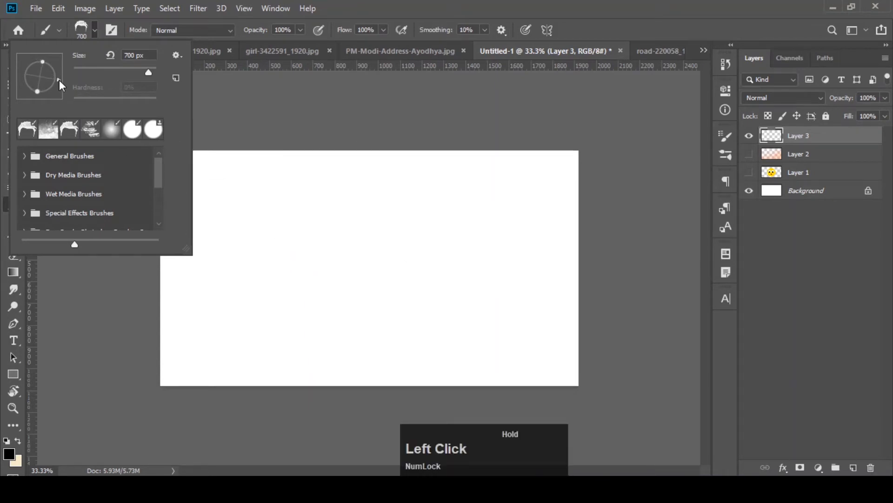
drag(59, 79, 63, 77)
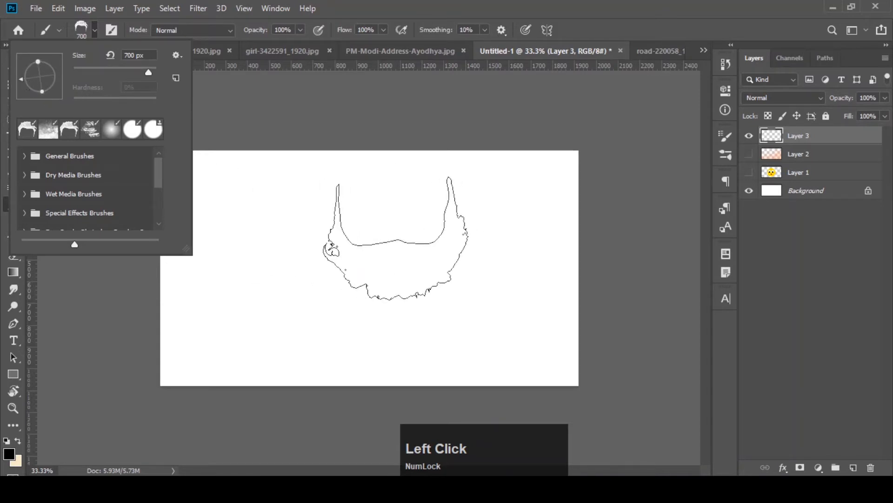
click(58, 74)
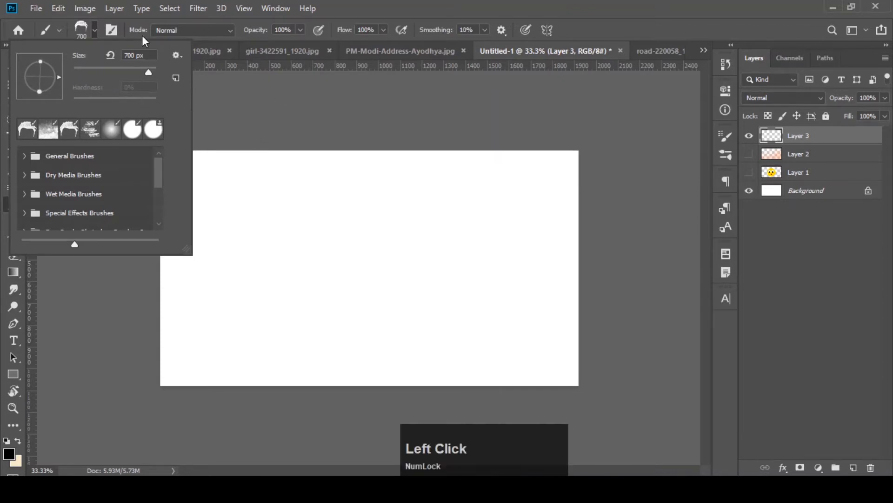
click(94, 29)
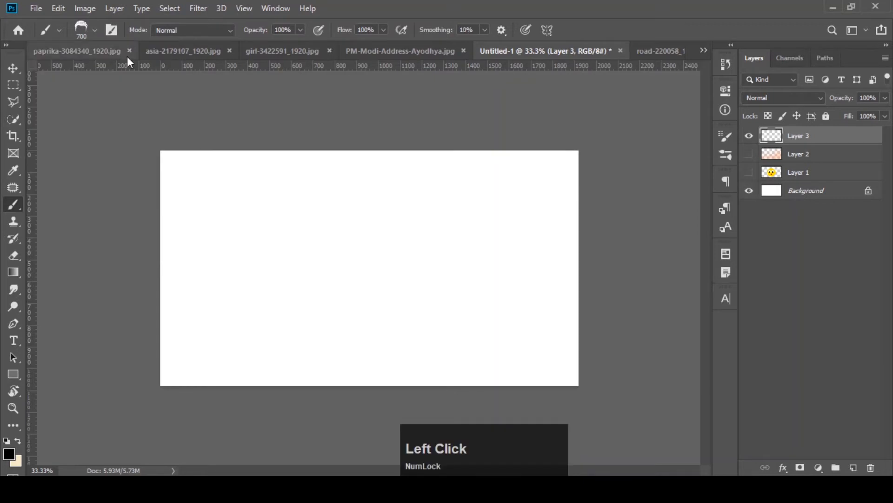
- Look over the detailed brush settings and the list of blending modes available for the brush
click(115, 34)
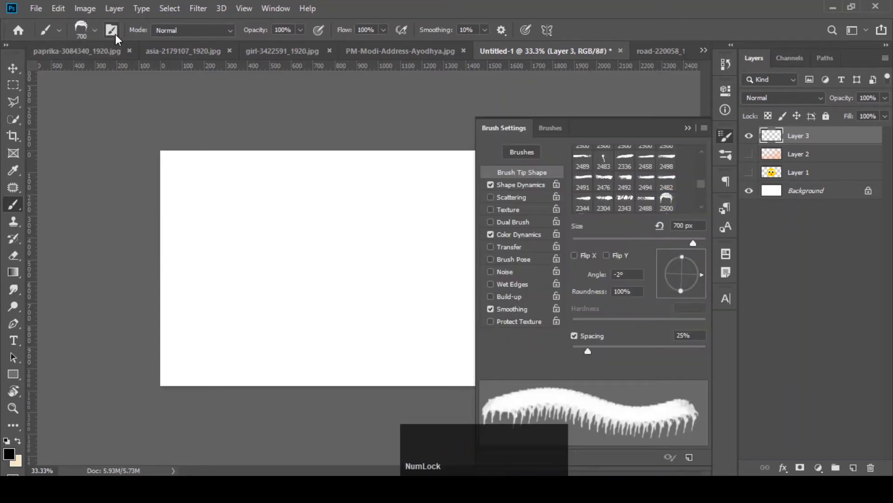
click(689, 128)
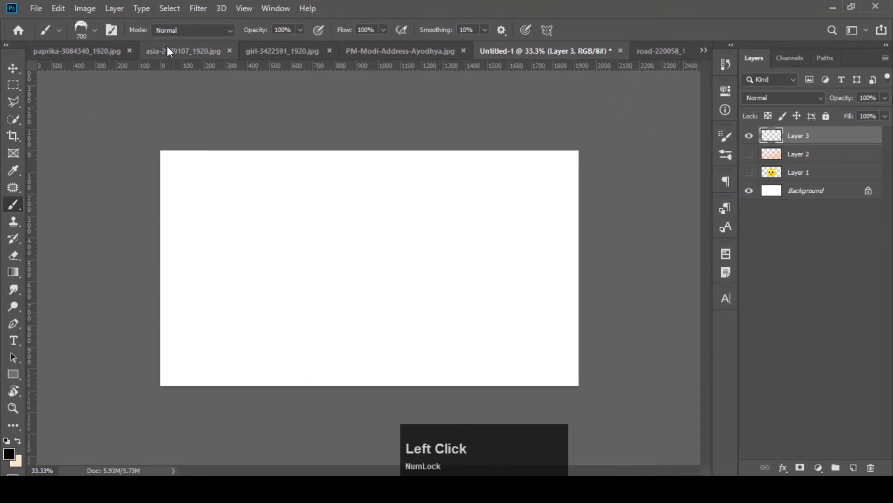
click(201, 30)
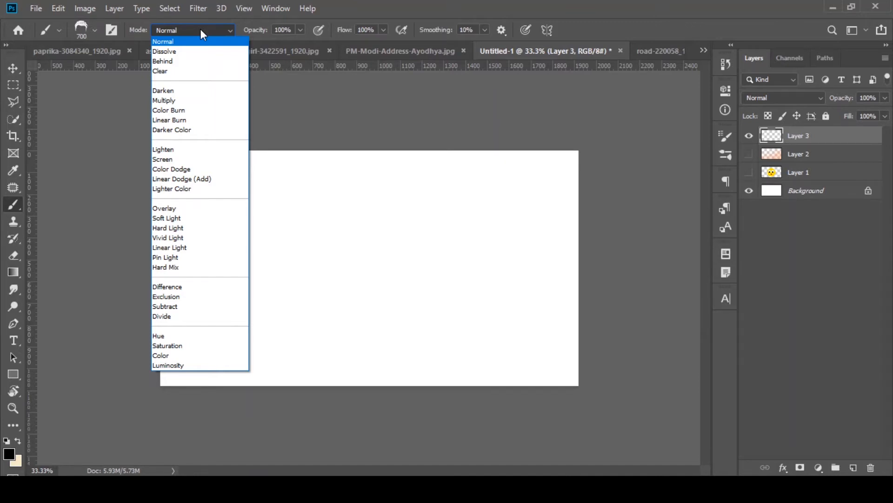
click(200, 29)
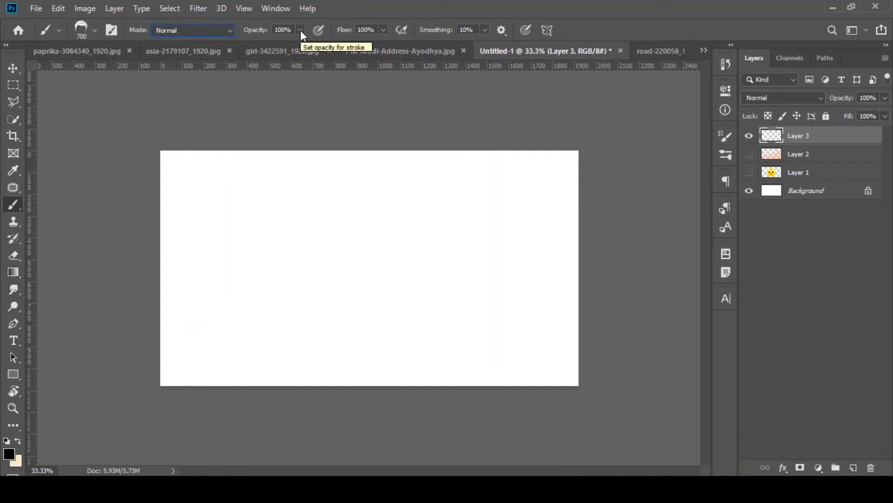
- Stamp black hair on the canvas at 100% and at 31% opacity, undoing each stamp, and restore the opacity to 100%
click(351, 252)
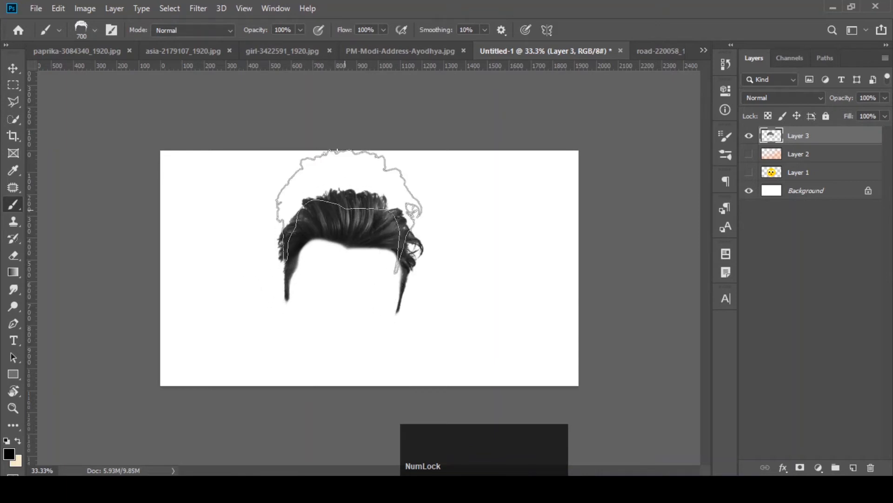
key(ctrl+z)
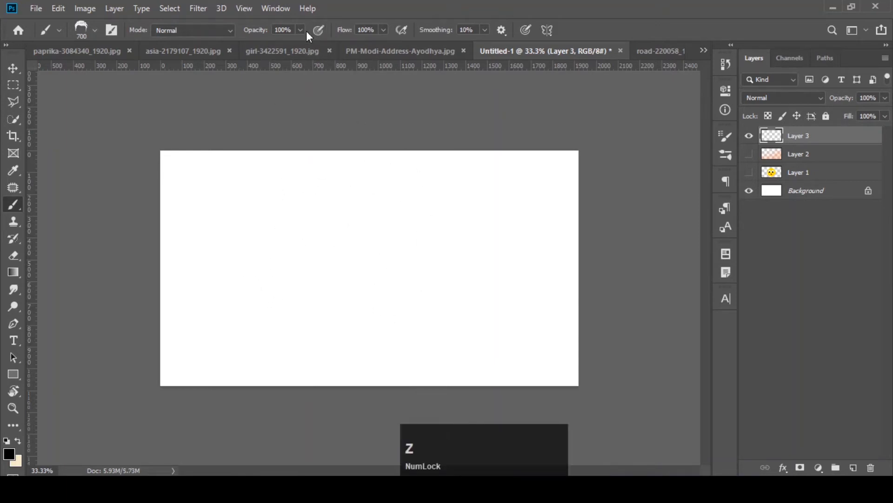
click(302, 30)
drag(301, 45, 260, 44)
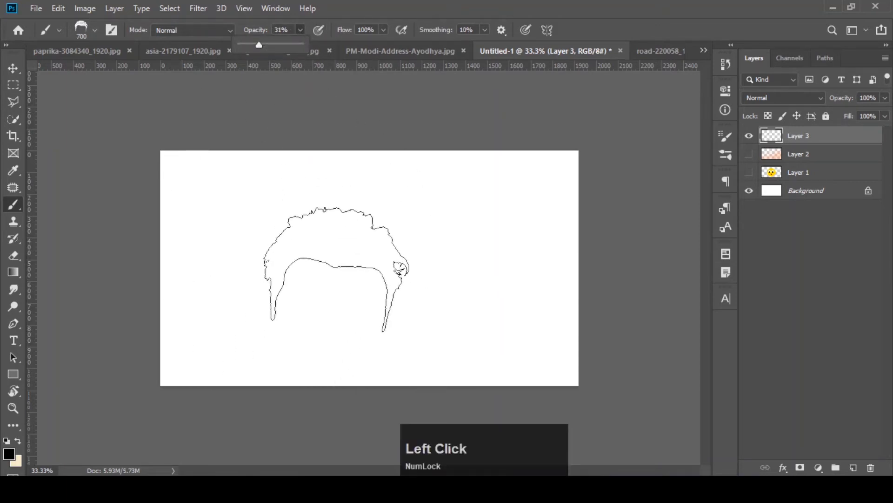
click(336, 267)
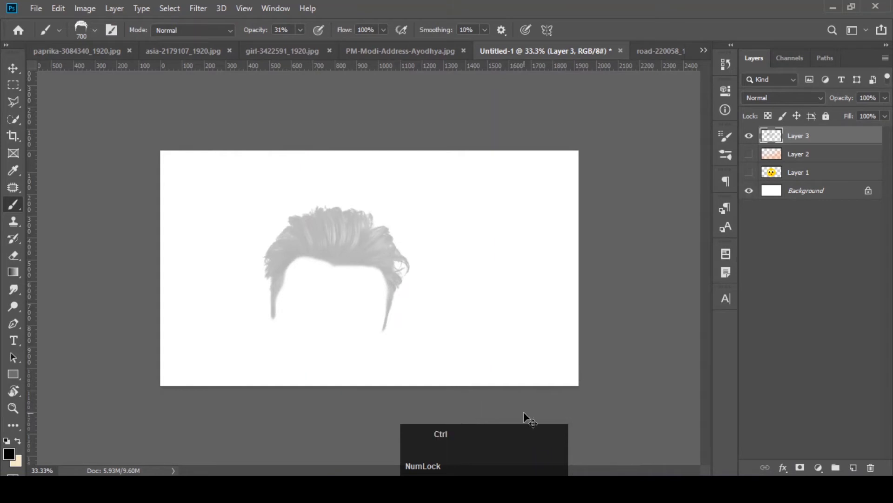
key(ctrl+z)
click(300, 30)
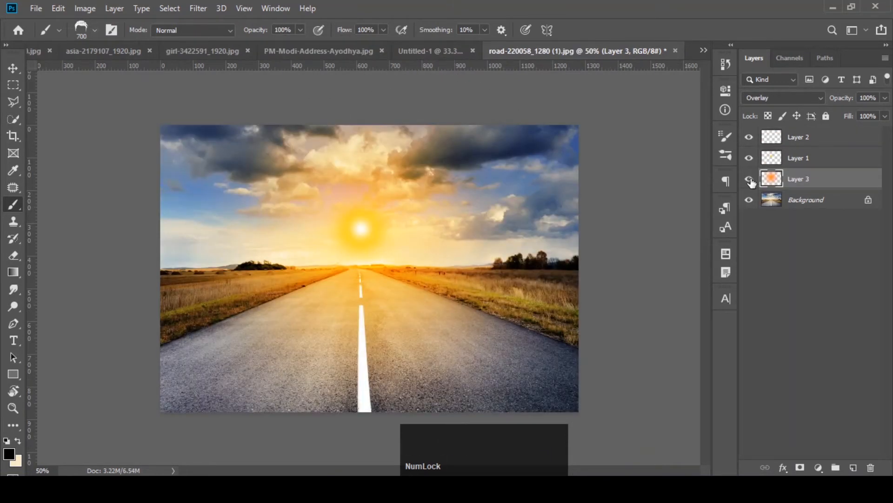
- In the road-220058_1280 (1).jpg image, hide Layer 3, Layer 1 and Layer 2 so only the Background shows
click(749, 179)
click(751, 139)
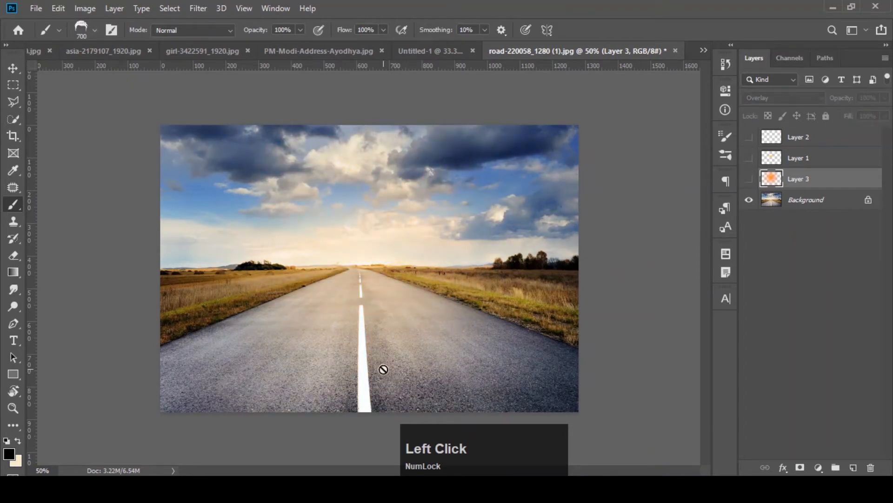
key(ctrl+plus)
key(ctrl+plus)
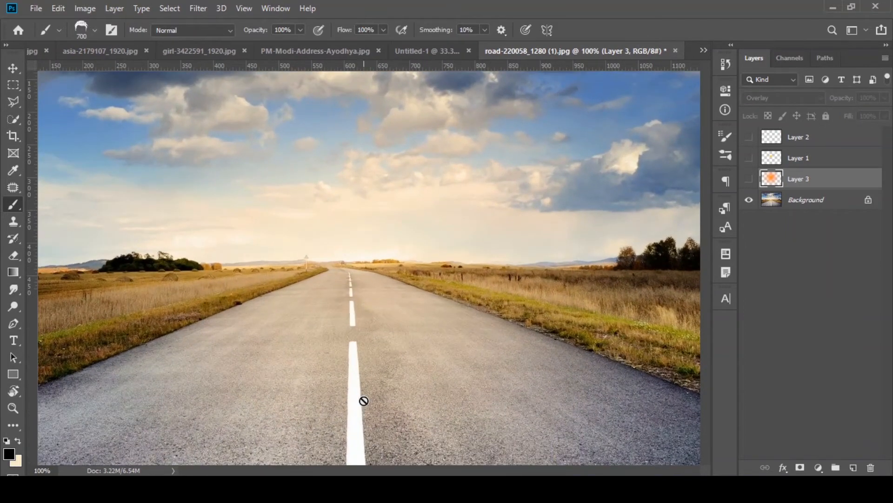
drag(707, 237, 707, 280)
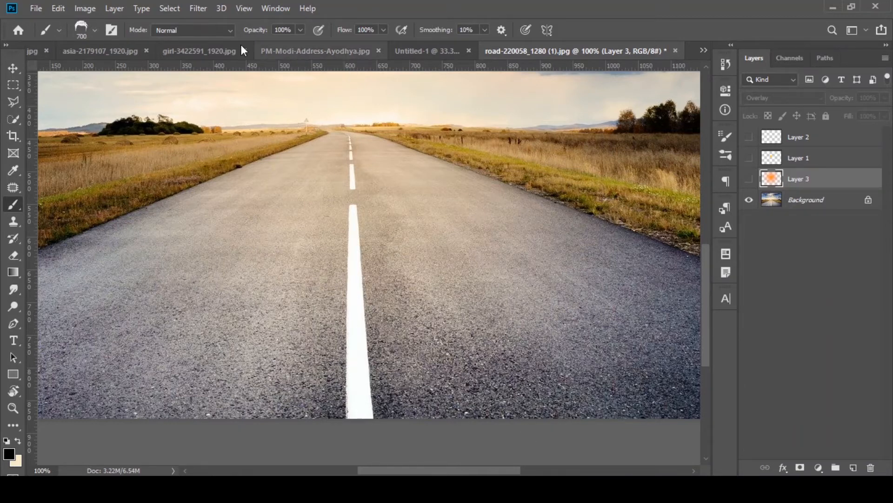
- Switch from the hair brush to the round brush and set its hardness to 100%
click(95, 30)
click(153, 128)
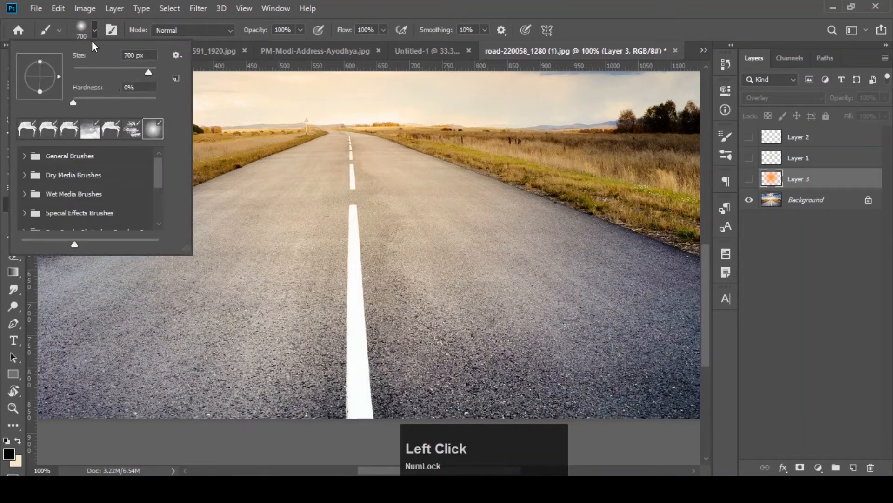
drag(74, 101, 144, 99)
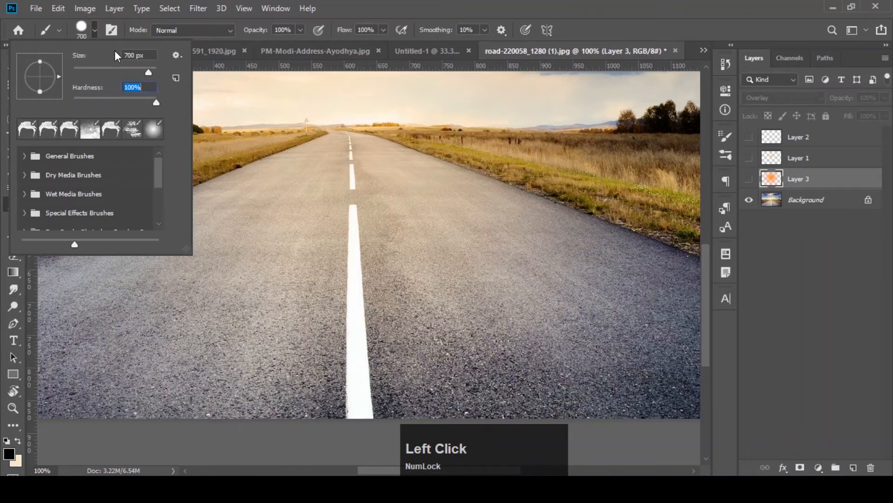
click(95, 30)
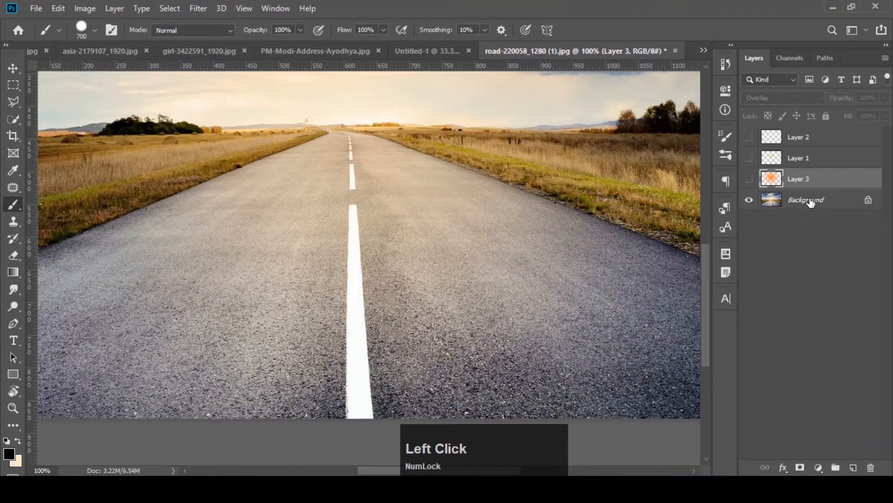
- Add a new layer directly above Layer 3 and reduce the hard round brush to 200 px
click(853, 467)
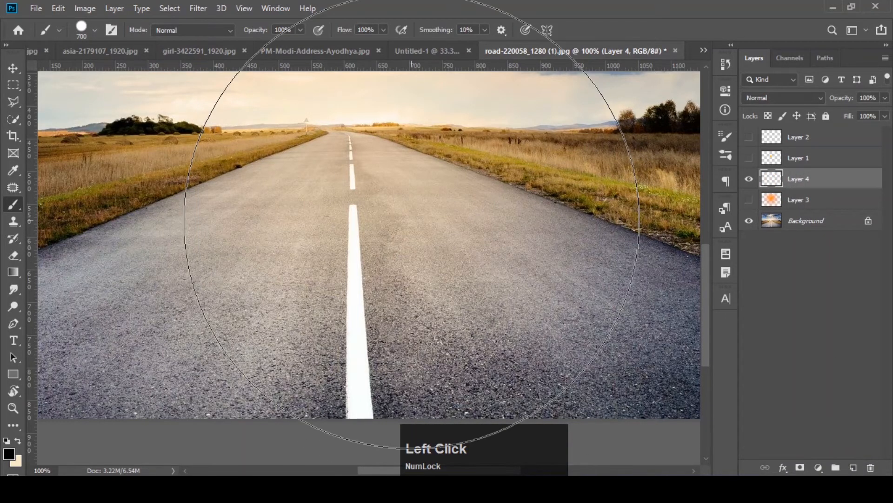
key(bracketleft)
key(bracketleft)
key(bracketleft)
key(bracketleft)
key(bracketleft)
key(bracketleft)
key(bracketleft)
key(bracketleft)
key(bracketleft)
key(bracketleft)
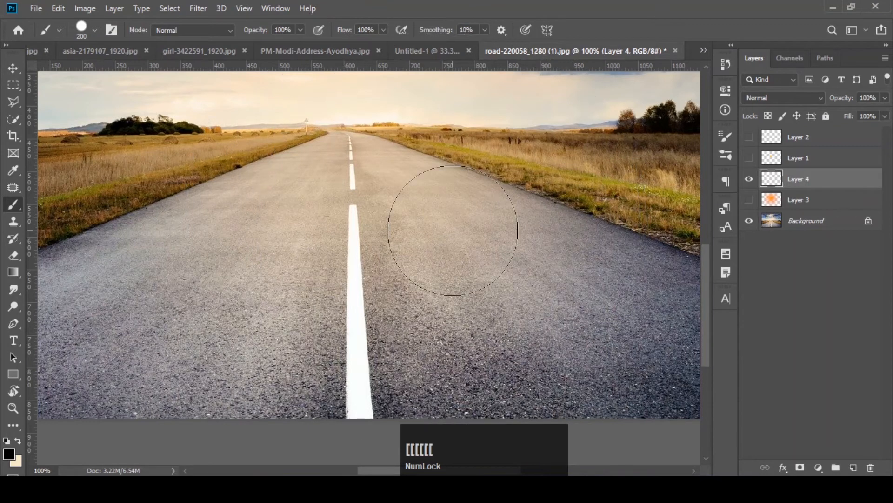
- Reduce the brush to 20 px, paint a black diagonal stroke down the road's right lane, and undo it
key(bracketleft)
key(bracketleft)
key(bracketleft)
key(bracketleft)
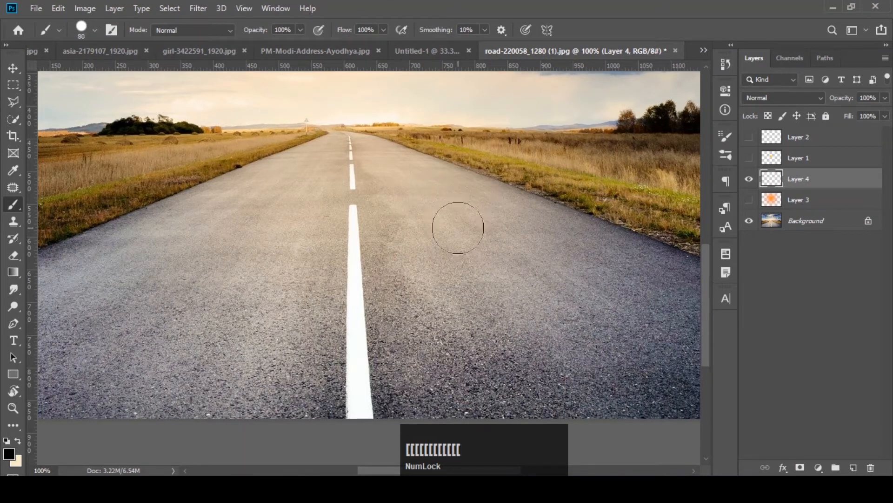
key(bracketleft)
key(bracketleft)
key(bracketleft)
key(bracketleft)
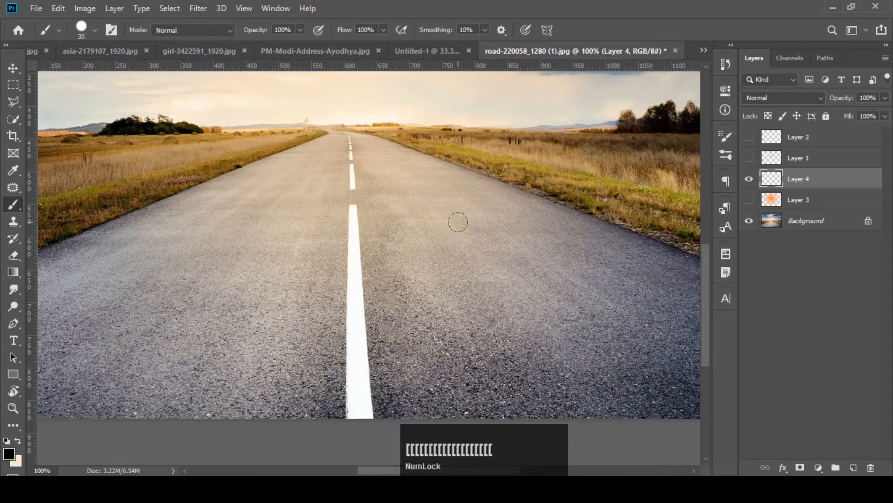
drag(460, 212, 576, 435)
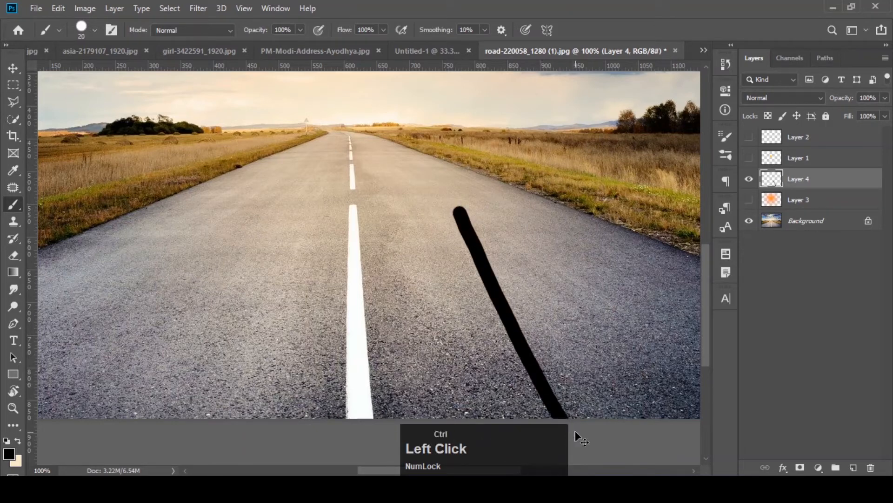
key(ctrl+z)
- Set the foreground color to white (ffffff), paint a freehand stroke down the right lane, and undo the stroke
click(18, 440)
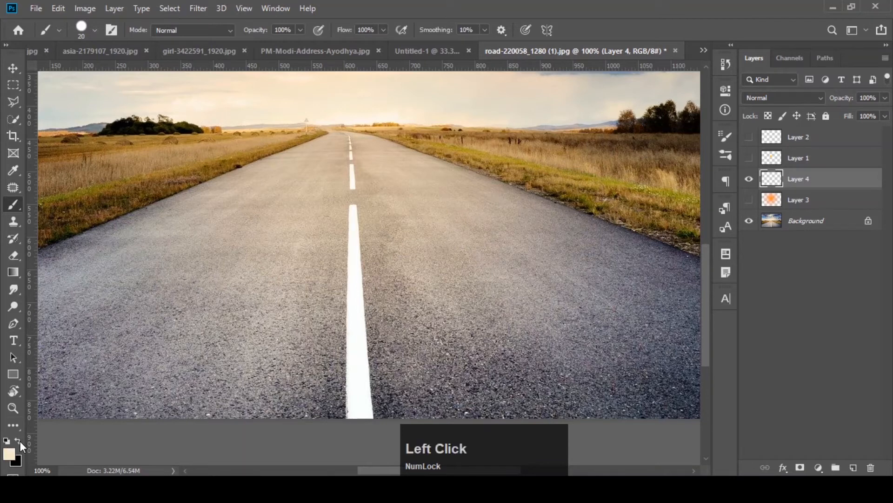
click(10, 455)
text(ffffff)
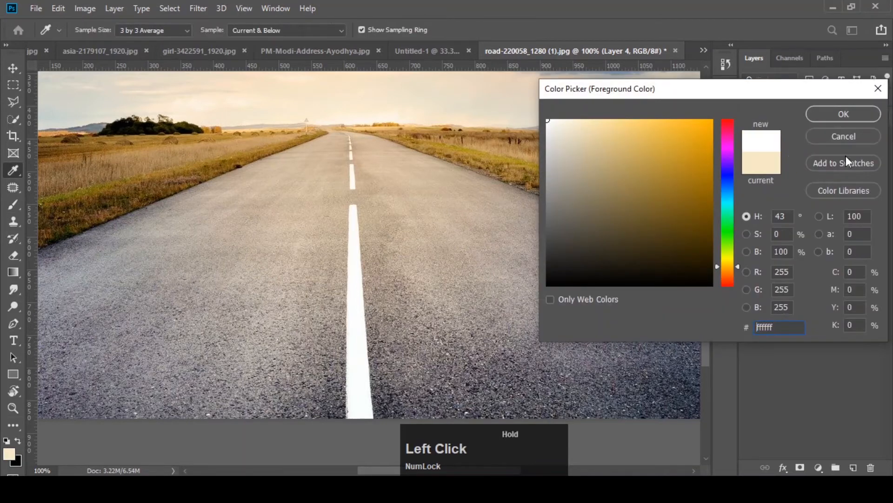
click(844, 114)
key(b)
mouse_move(459, 201)
mouse_down()
mouse_move(606, 440)
mouse_move(605, 416)
mouse_up()
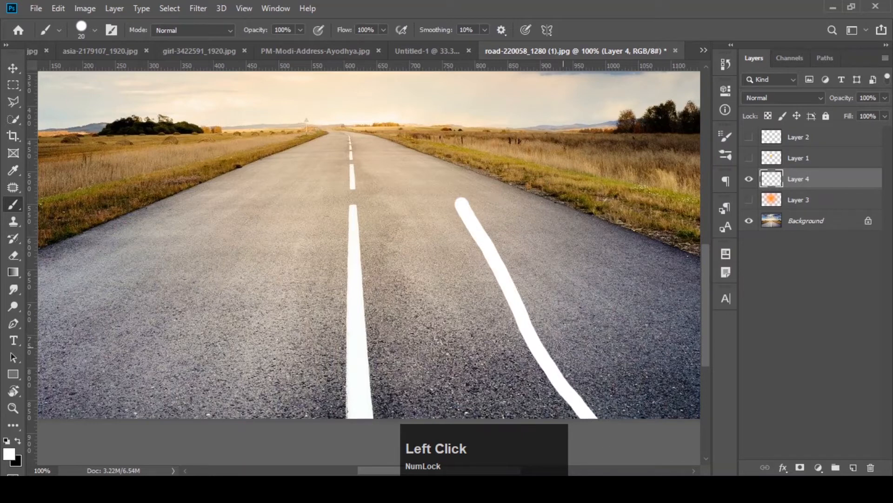
key(ctrl+z)
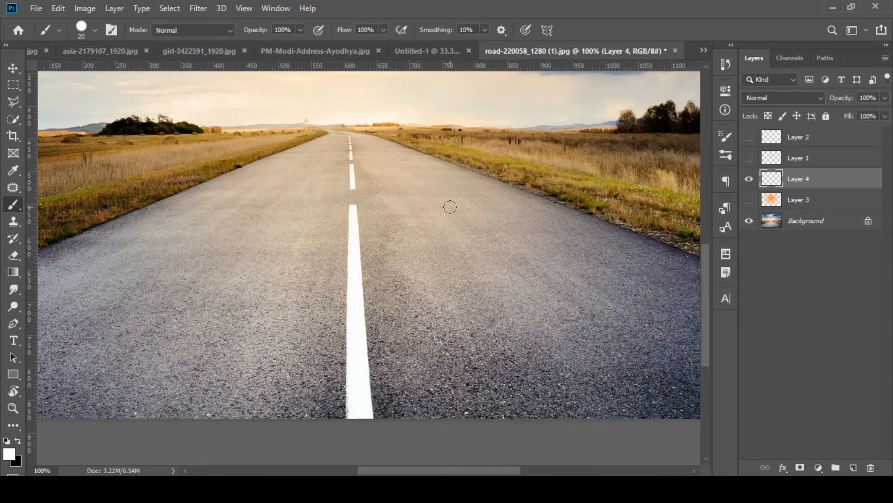
- Paint constrained vertical and horizontal white strokes on the road plus a connected diagonal line, and undo them all
key(shift)
drag(450, 207, 450, 380)
drag(515, 385, 513, 396)
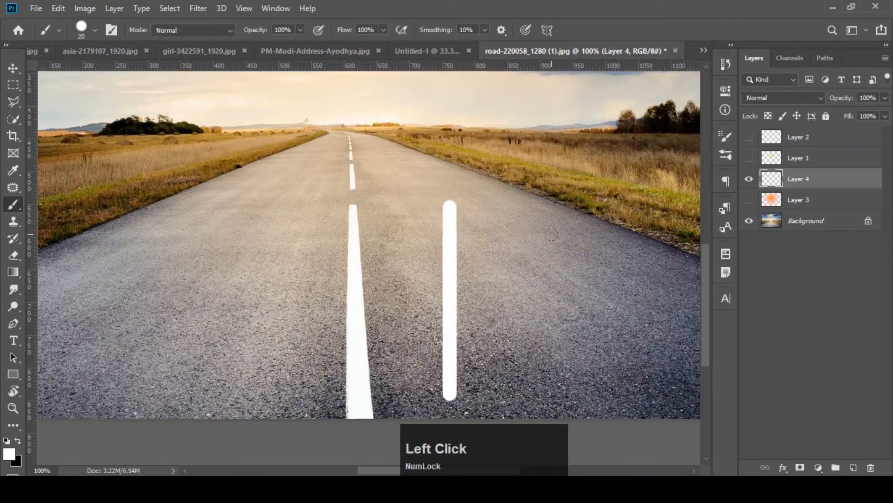
drag(558, 233, 86, 234)
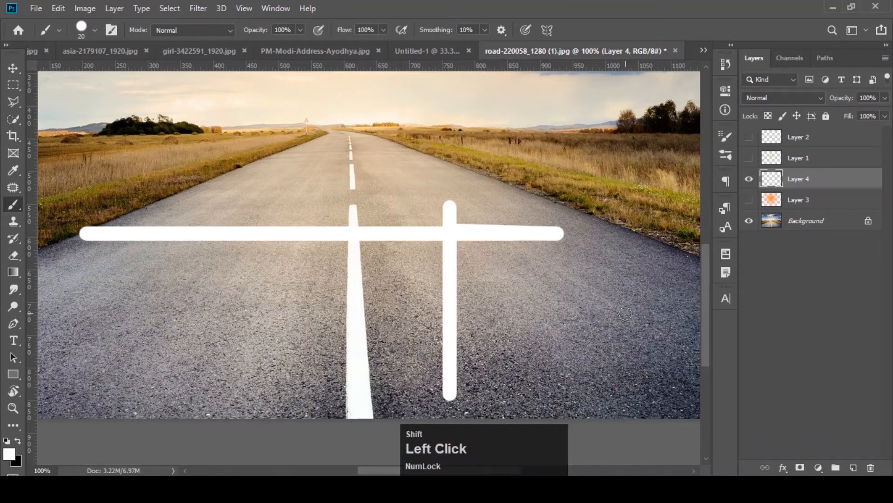
shift+click(625, 313)
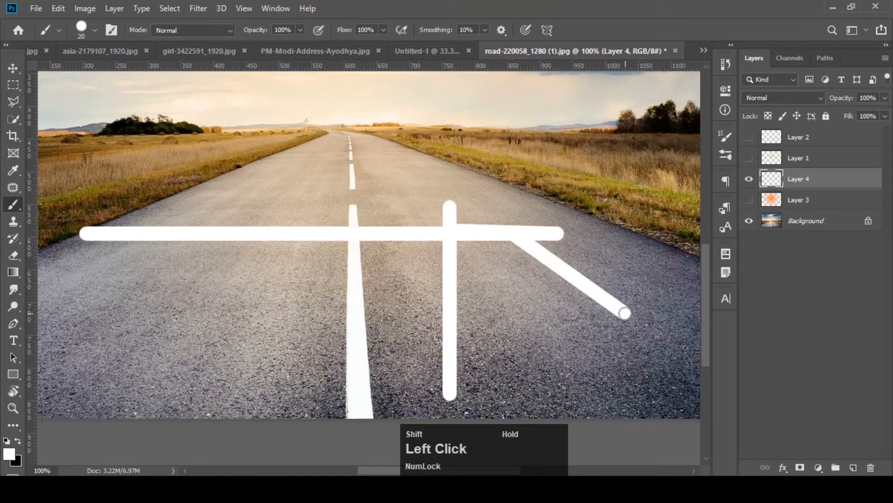
key(ctrl+z)
key(ctrl+z)
key(ctrl+z)
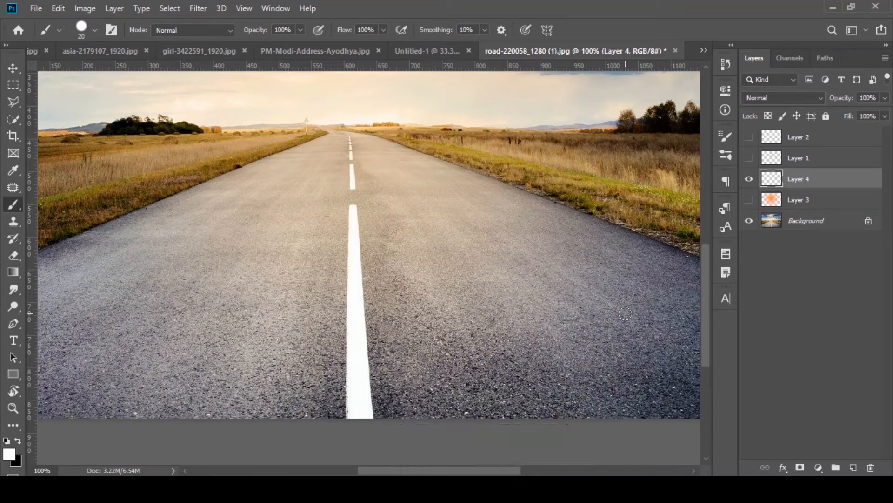
- From a white dab in the right lane, paint a straight horizontal stroke and connected diagonal lines, and undo them
key(shift)
shift+click(626, 314)
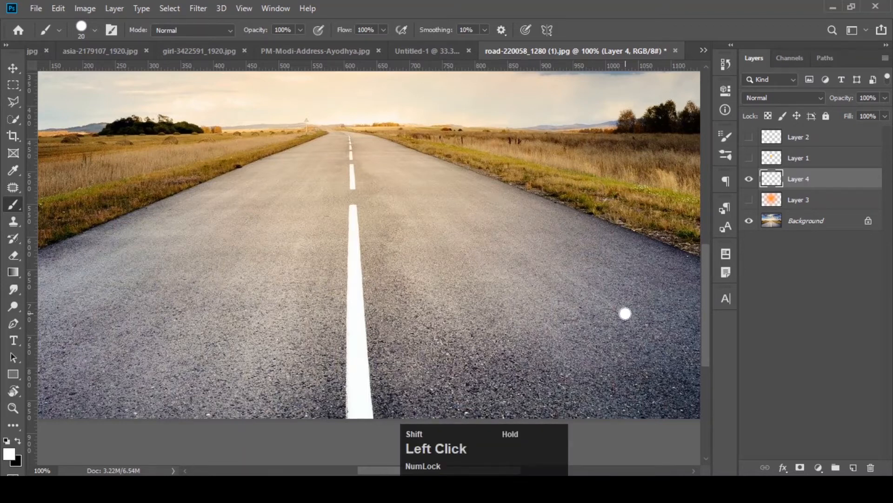
drag(626, 314, 396, 305)
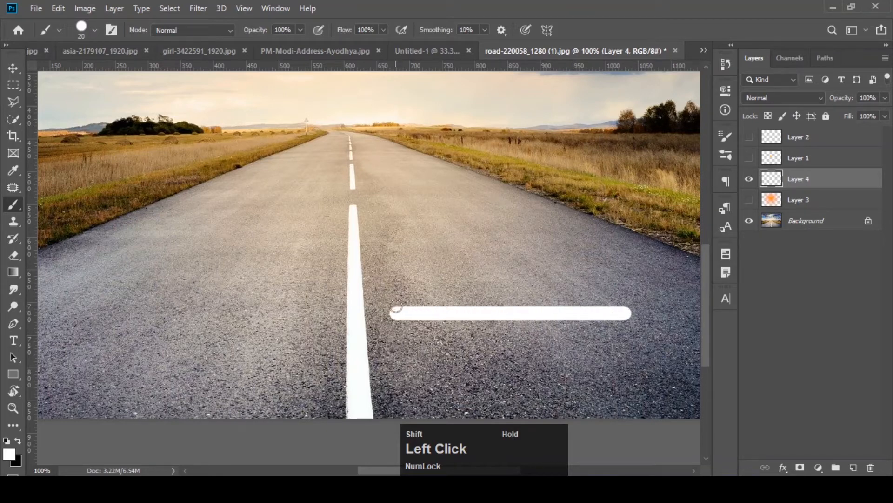
shift+click(585, 272)
mouse_move(585, 273)
mouse_down()
mouse_move(530, 218)
mouse_move(466, 182)
mouse_move(397, 150)
mouse_move(384, 158)
mouse_up()
key(ctrl+z)
key(ctrl+z)
key(ctrl+z)
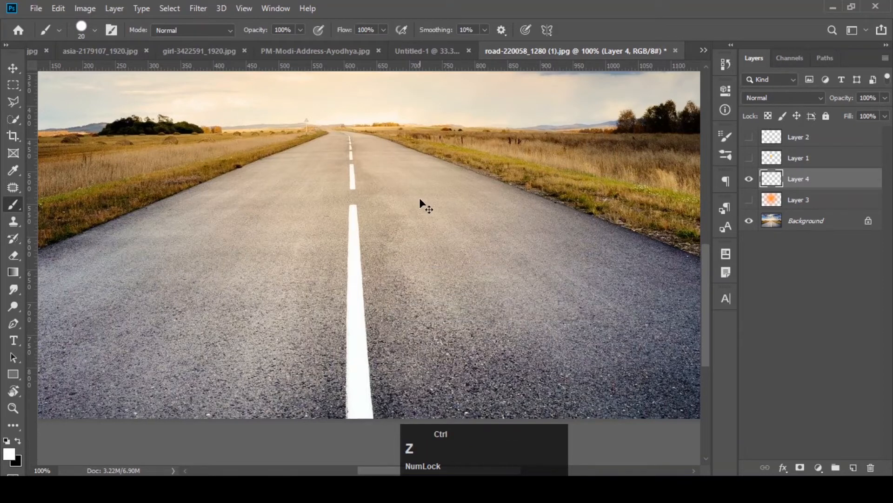
- Paint a straight vertical white stroke over the road's right edge and undo it
drag(586, 321, 586, 272)
mouse_move(536, 261)
mouse_down()
mouse_move(498, 195)
mouse_move(493, 153)
mouse_move(519, 185)
mouse_up()
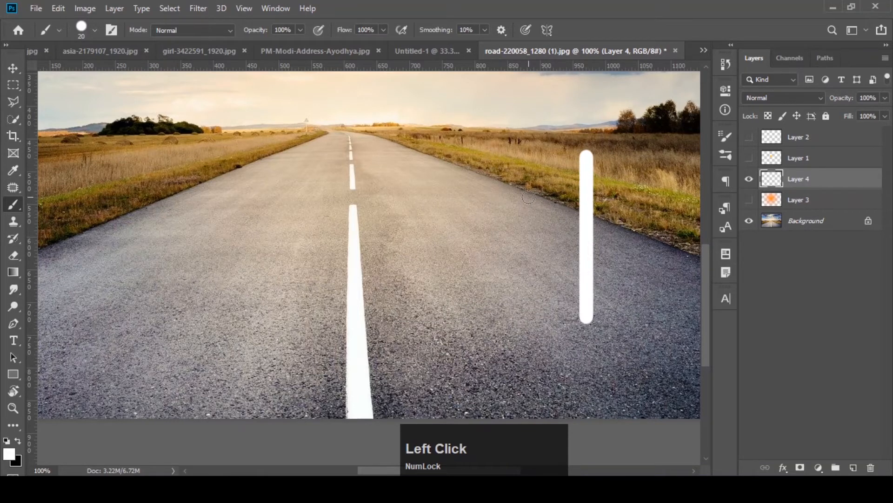
key(ctrl+z)
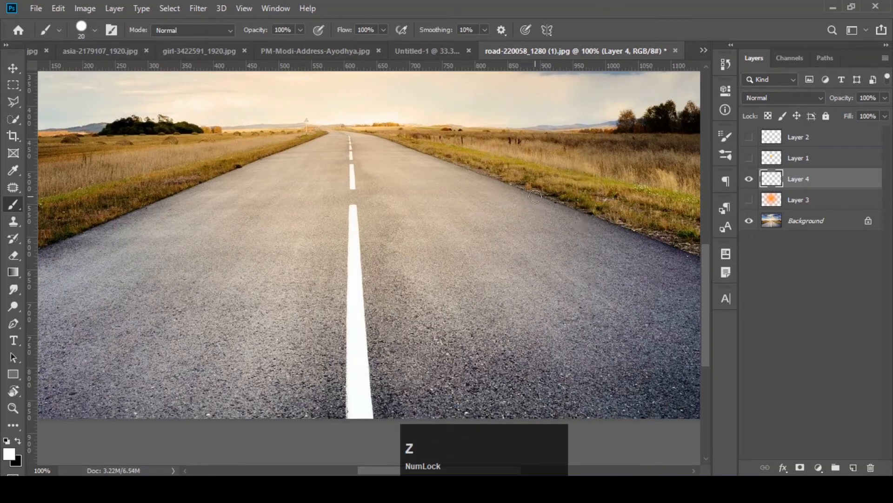
- Enlarge the brush to 40 px, join two dabs across the right lane with a straight diagonal line, and undo it
key(bracketright)
key(bracketright)
key(bracketright)
key(bracketright)
click(412, 210)
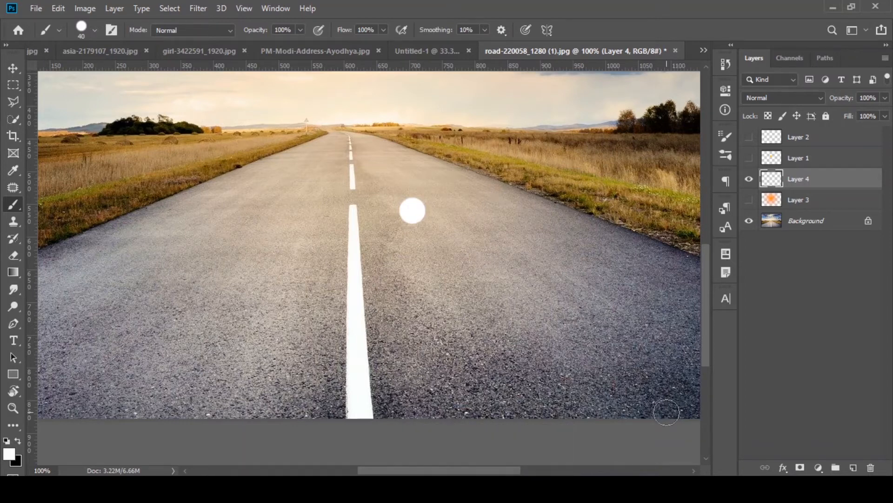
key(shift)
shift+click(666, 412)
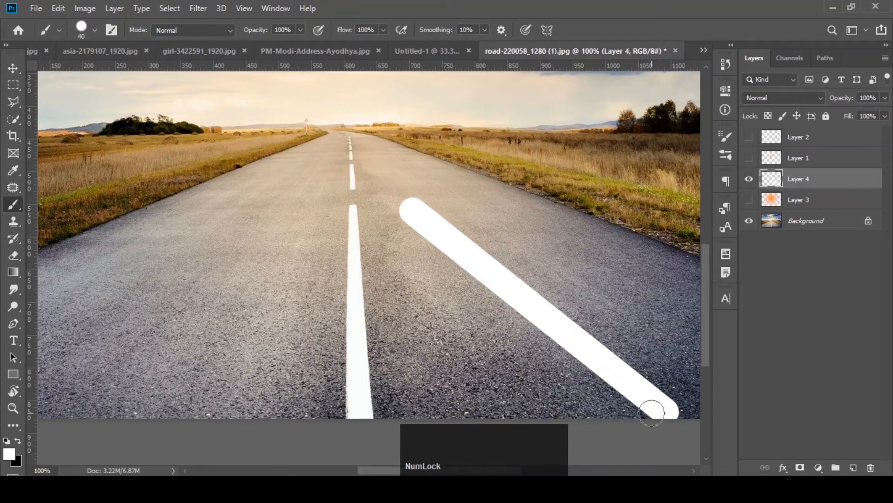
key(ctrl)
key(ctrl+z)
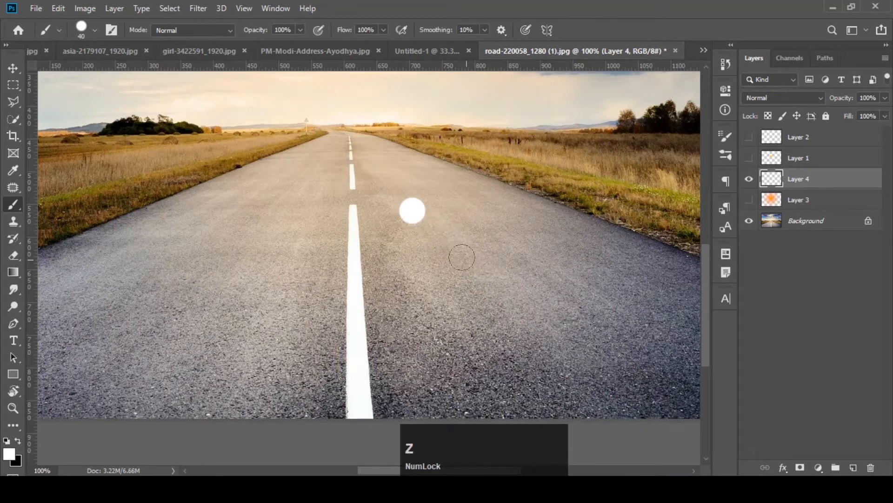
key(ctrl+z)
- Set the brush tip spacing to 46%
click(724, 137)
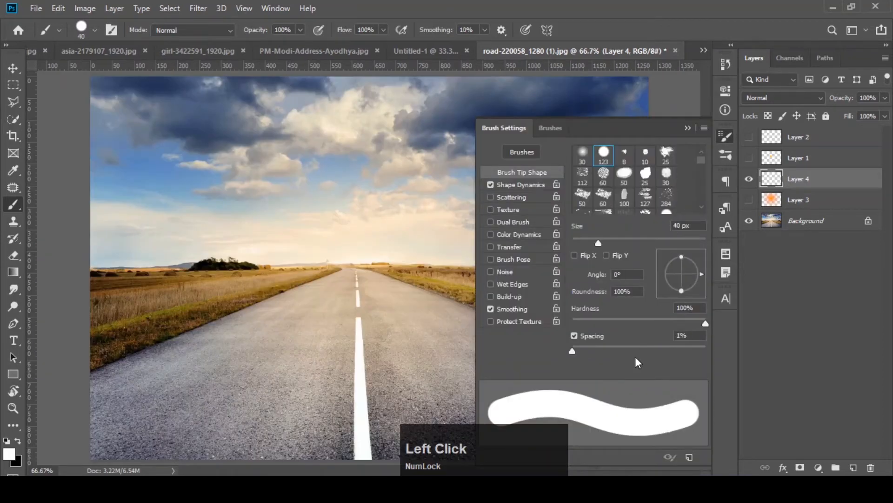
drag(572, 349, 603, 349)
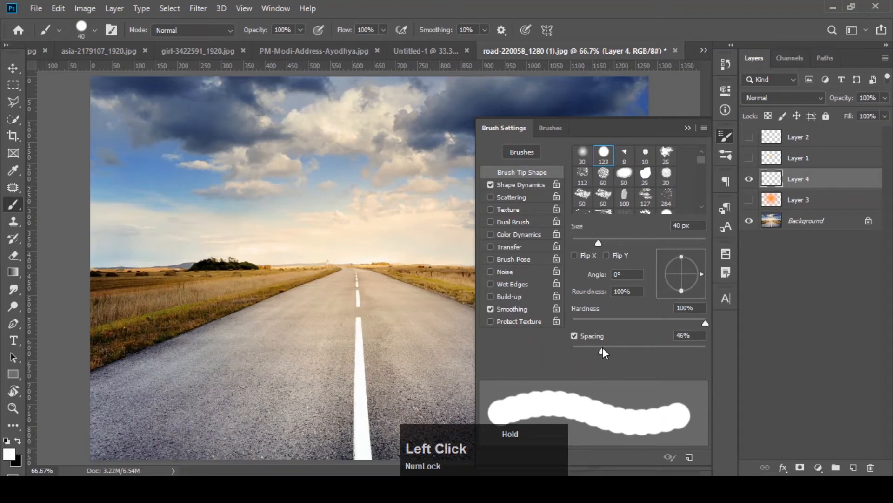
click(688, 128)
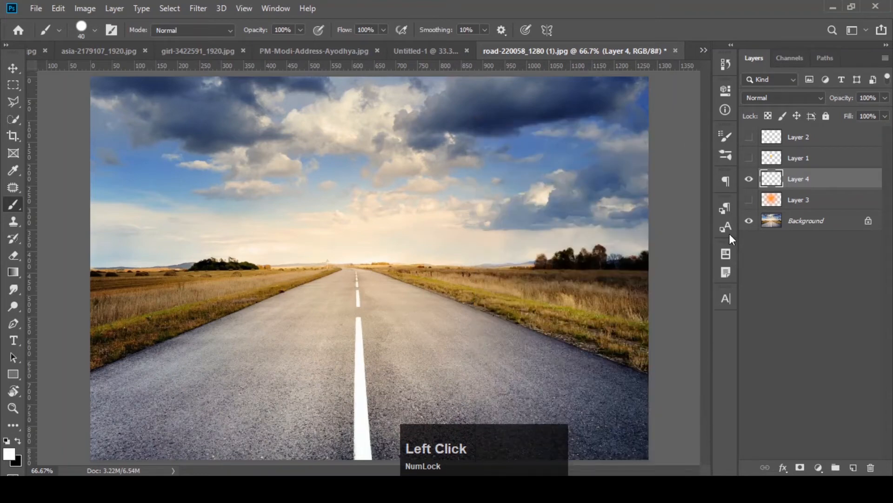
- Paint a straight diagonal white line from beside the center line to the lower end of the right lane
key(ctrl+plus)
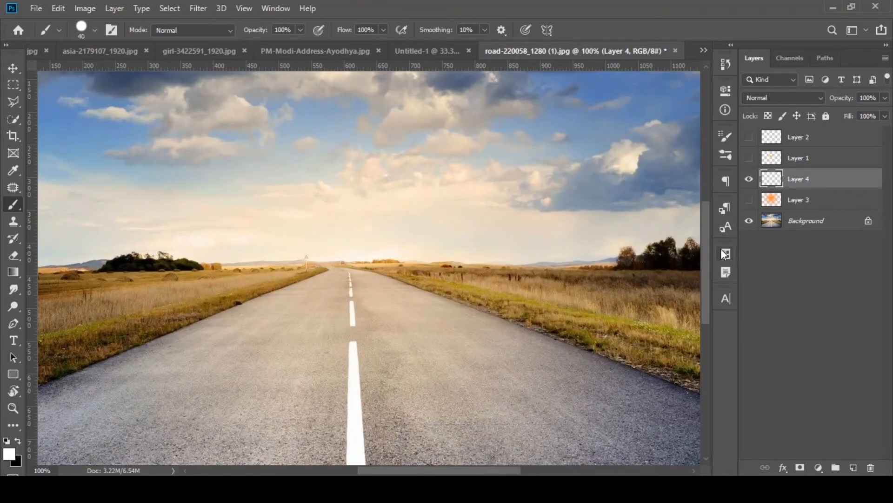
drag(707, 251, 706, 298)
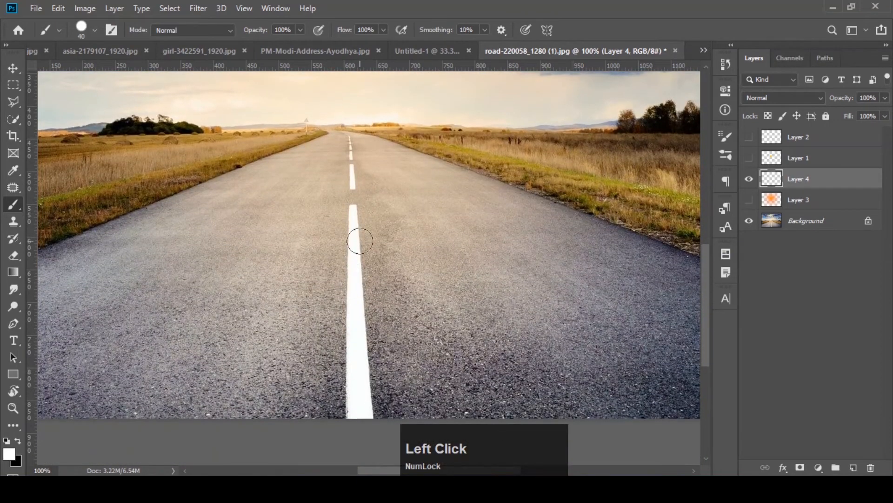
click(395, 214)
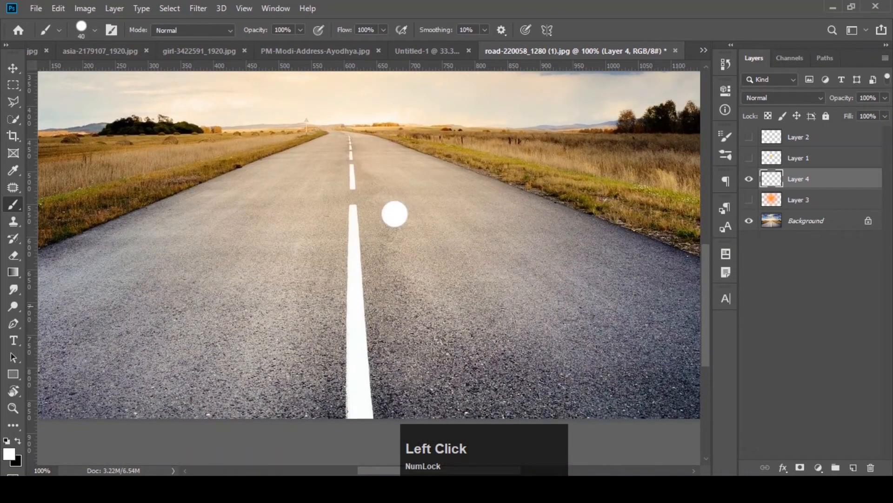
shift+click(635, 401)
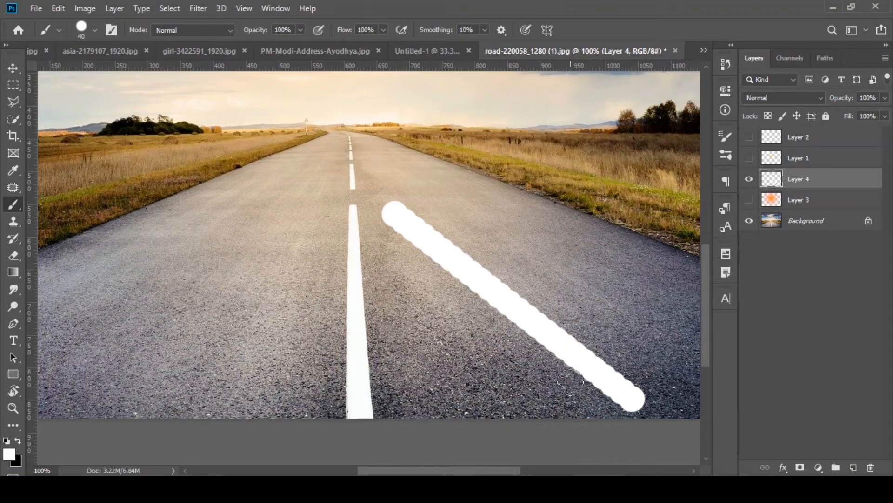
- Set the brush tip spacing to 1%
click(725, 154)
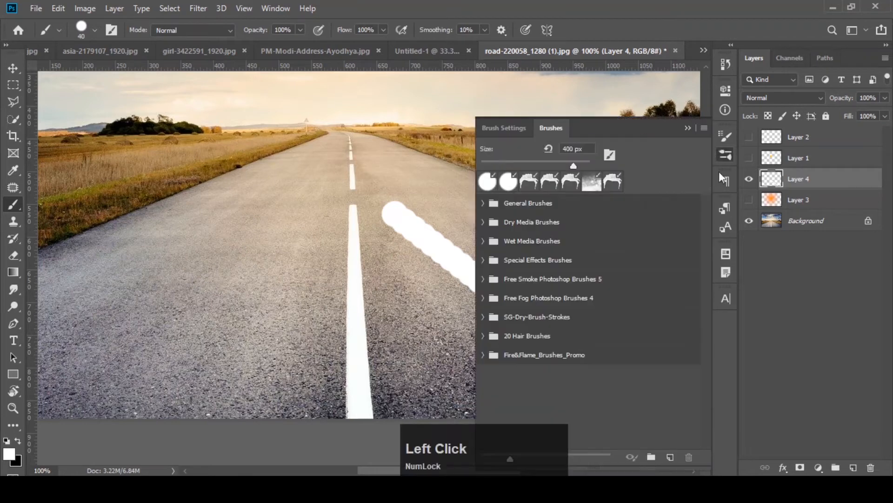
click(502, 126)
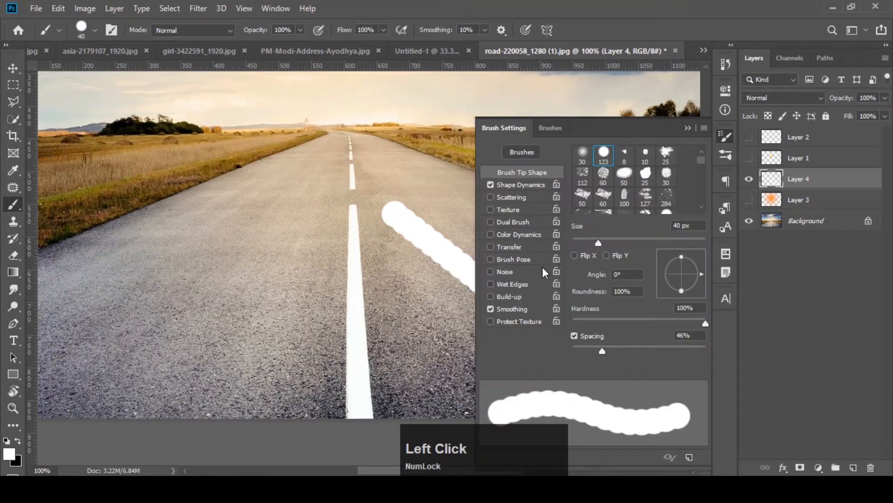
drag(601, 354, 560, 348)
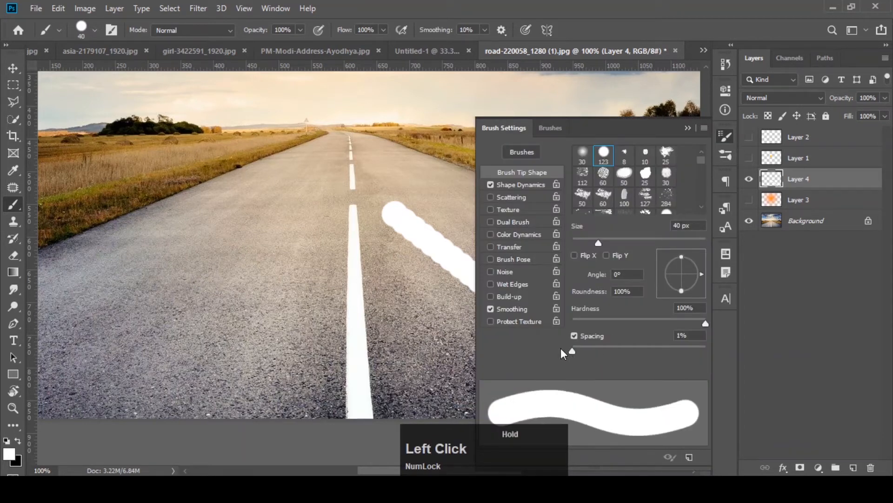
click(688, 128)
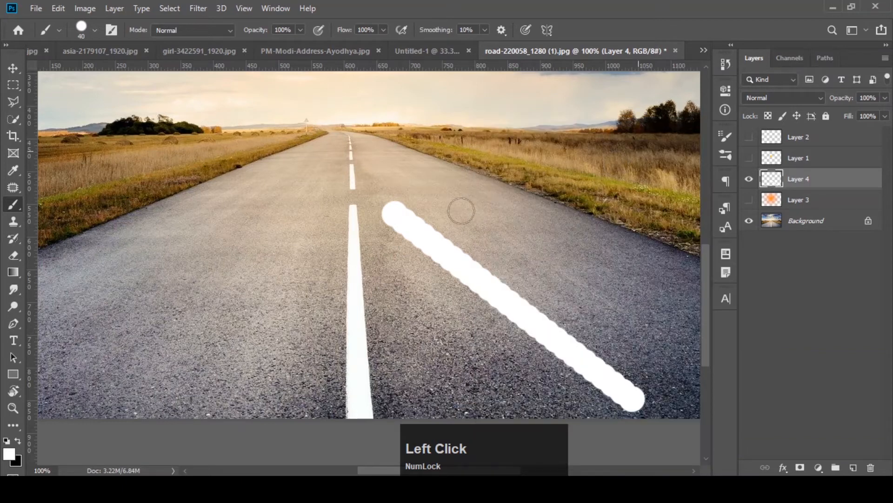
- Paint a second straight white line above the scalloped one for comparison, and undo both lines
click(443, 199)
shift+click(647, 330)
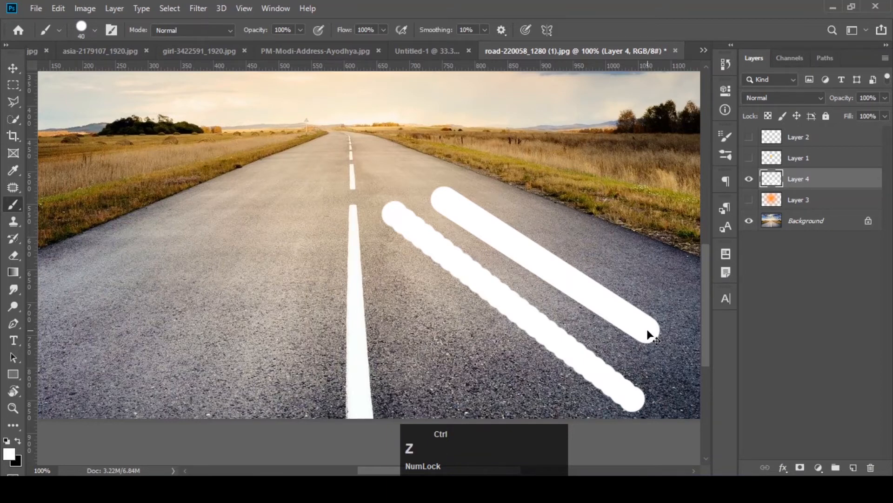
key(ctrl+z)
key(ctrl+z)
key(ctrl+z)
key(ctrl+z)
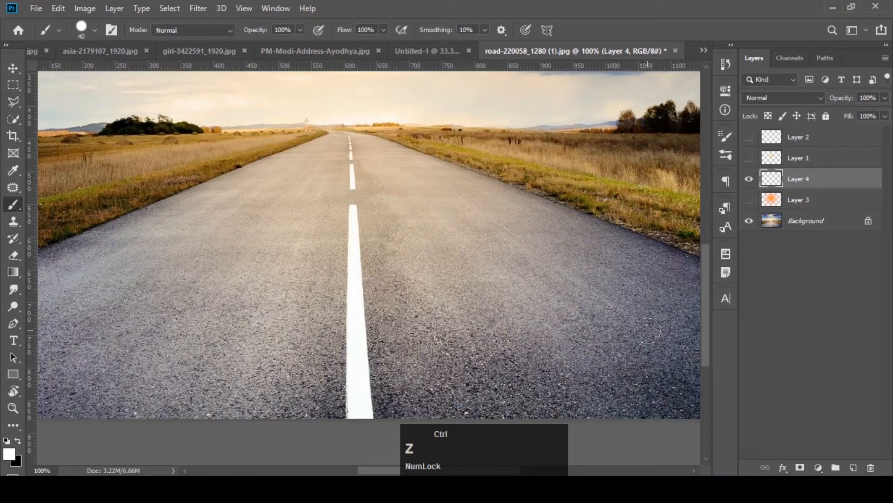
- Enlarge the brush to 80 px
key(ctrl+plus)
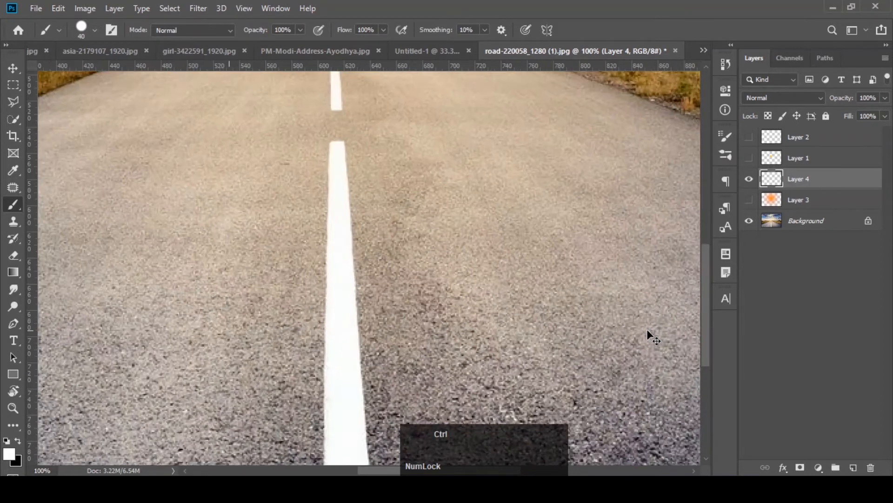
key(ctrl+minus)
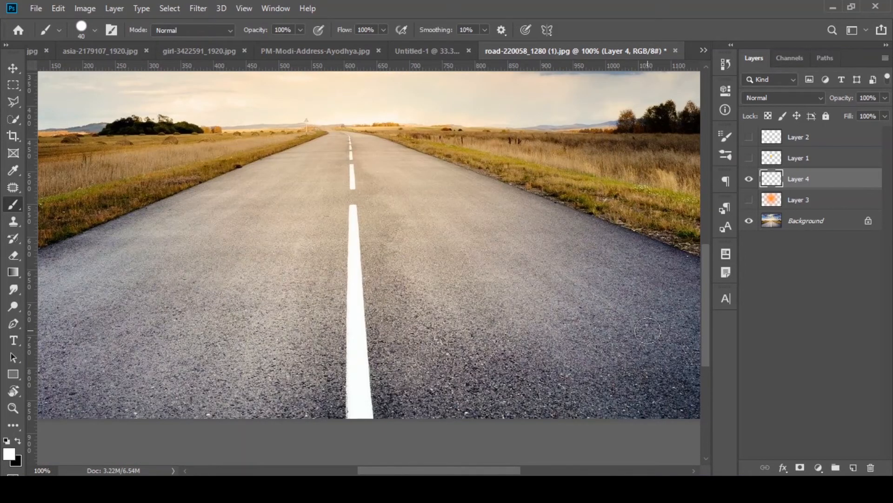
key(bracketright)
key(bracketright)
key(bracketright)
key(bracketright)
key(bracketright)
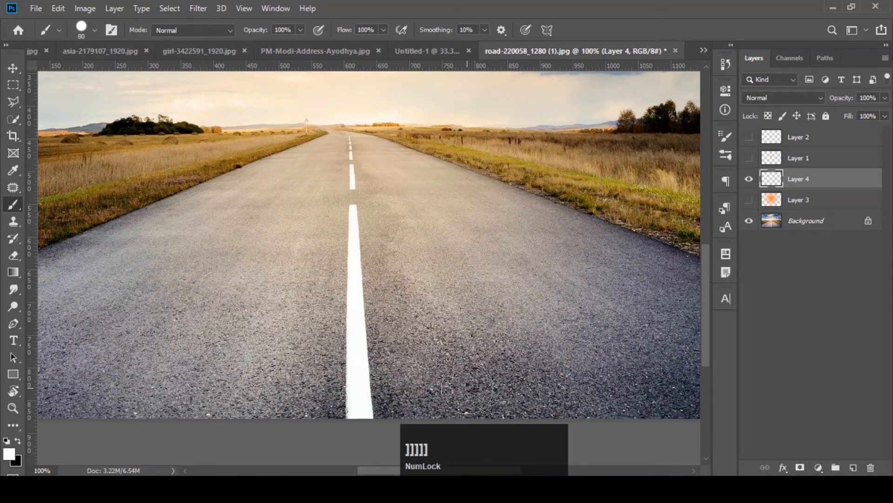
- Sample the grey-purple asphalt color from the right lane as the foreground color and lower the brush hardness for soft edges
key(alt)
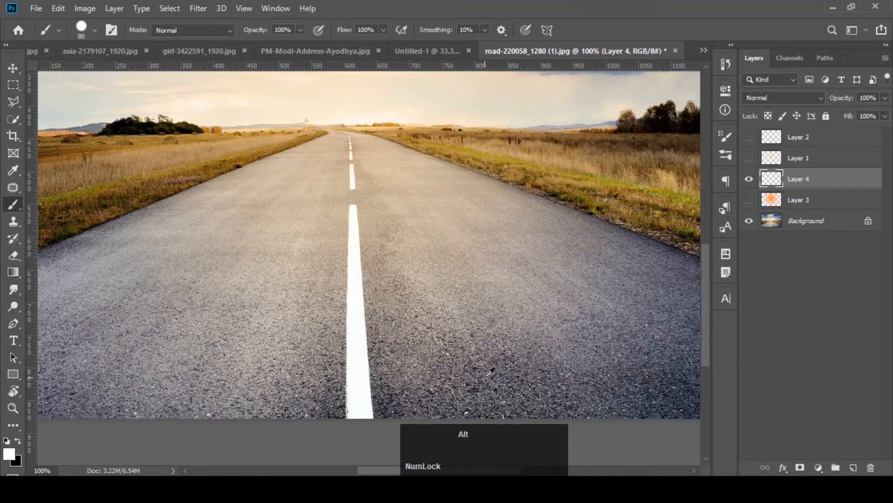
alt+click(478, 366)
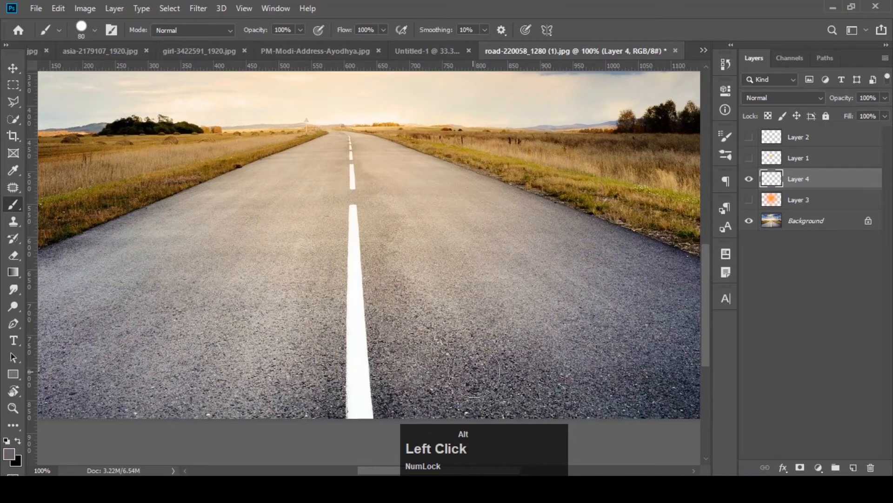
click(94, 32)
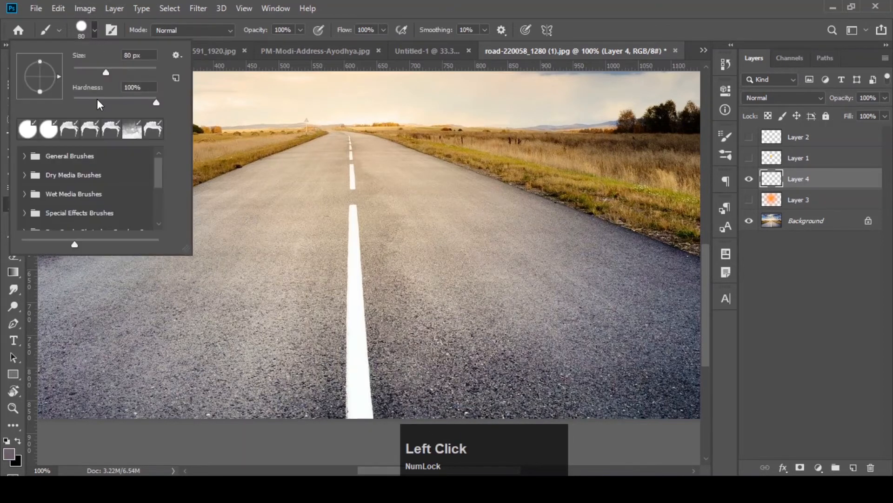
drag(96, 99, 88, 98)
click(95, 27)
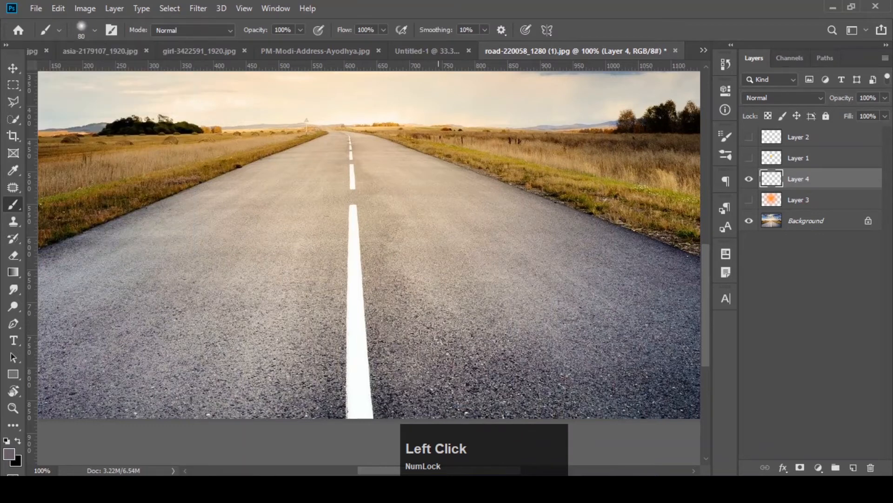
- Paint a large soft-edged patch of the sampled color over the right lane, view it zoomed out, and undo it
mouse_move(437, 349)
mouse_down()
mouse_move(471, 321)
mouse_move(470, 337)
mouse_move(512, 332)
mouse_move(545, 368)
mouse_move(596, 364)
mouse_move(628, 357)
mouse_move(573, 327)
mouse_move(493, 318)
mouse_move(599, 309)
mouse_move(577, 343)
mouse_move(618, 356)
mouse_move(708, 305)
mouse_up()
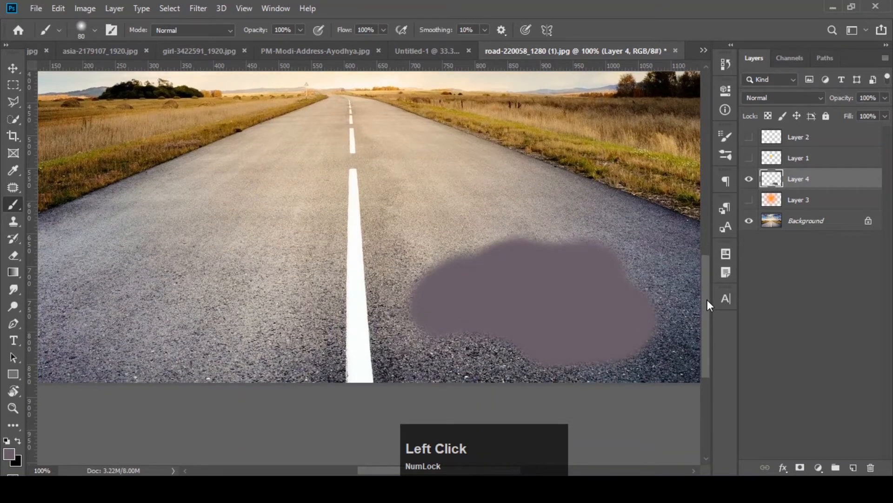
key(ctrl+minus)
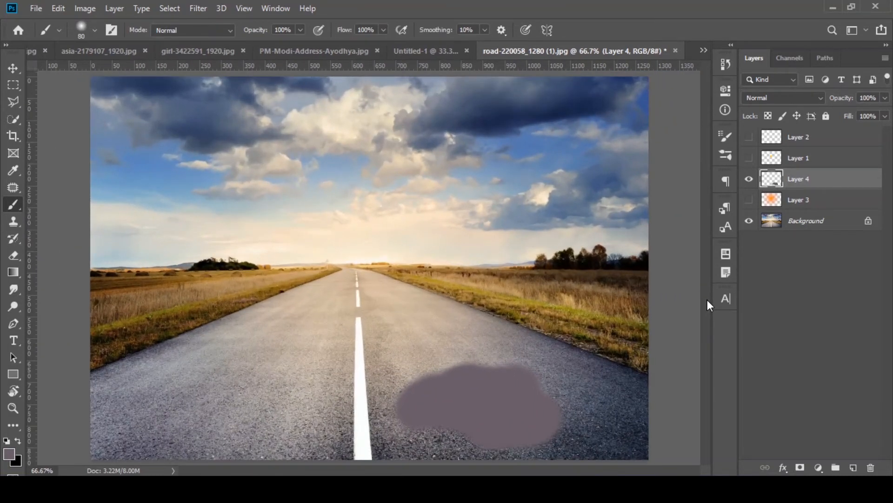
key(ctrl+plus)
drag(708, 300, 712, 329)
key(ctrl+z)
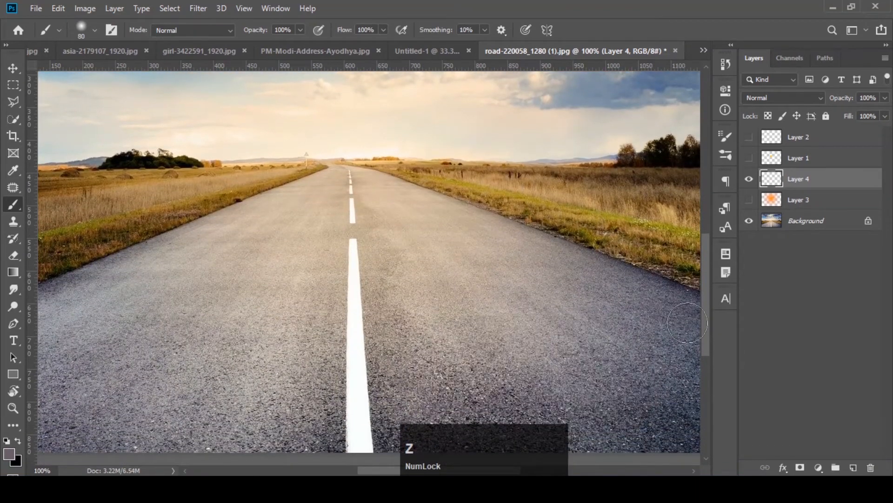
- Show the brush's Opacity slider, close it, and open the Flow slider
drag(707, 281, 705, 292)
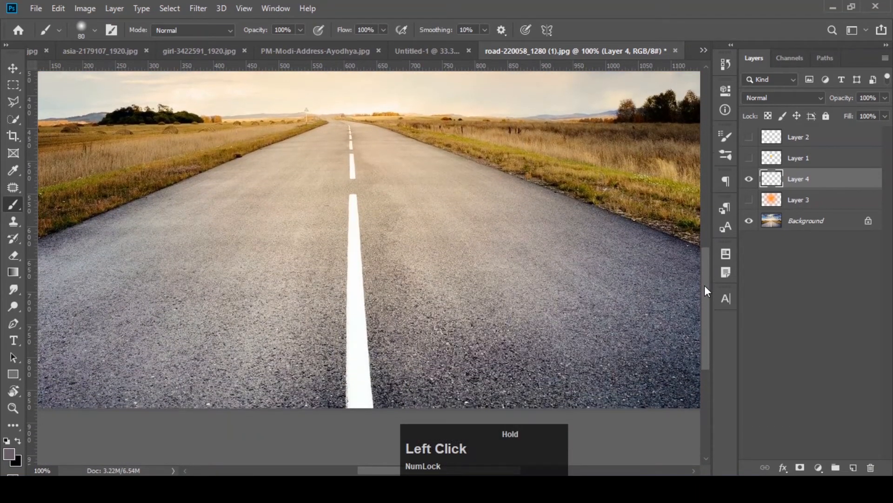
click(301, 30)
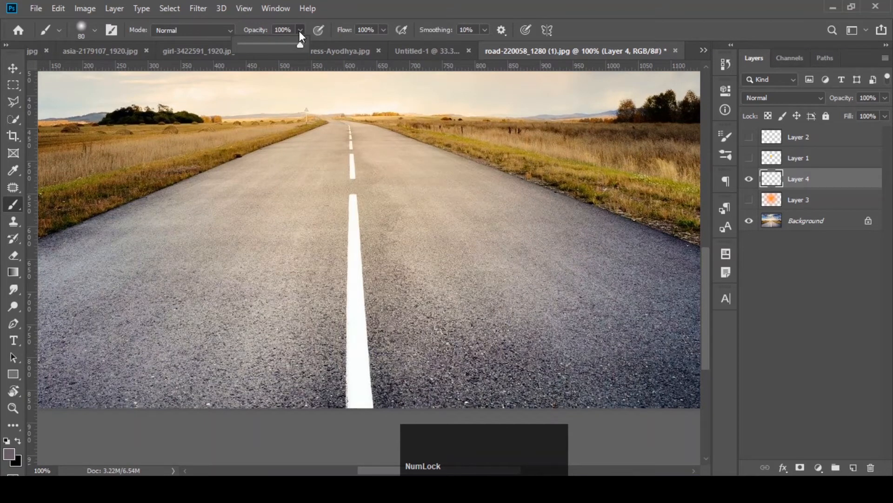
click(299, 30)
click(383, 30)
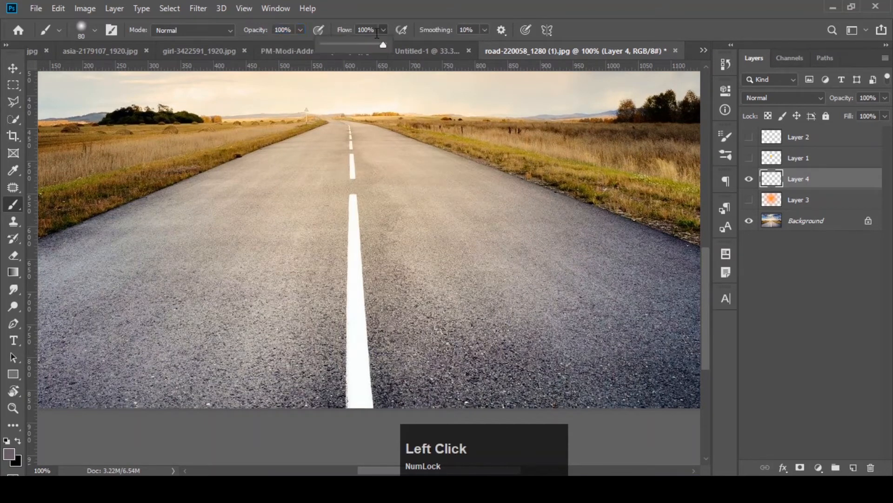
- Set the brush flow to 3% and try a stroke on the asphalt beside the white center line
click(327, 43)
drag(327, 43, 325, 43)
mouse_move(468, 326)
mouse_down()
mouse_move(491, 301)
mouse_move(488, 322)
mouse_move(518, 309)
mouse_move(530, 331)
mouse_move(580, 337)
mouse_move(587, 320)
mouse_move(627, 310)
mouse_move(617, 298)
mouse_move(517, 277)
mouse_move(529, 291)
mouse_move(568, 305)
mouse_move(455, 277)
mouse_move(431, 302)
mouse_move(414, 365)
mouse_move(472, 271)
mouse_move(519, 236)
mouse_move(596, 253)
mouse_move(635, 283)
mouse_move(568, 260)
mouse_move(578, 264)
mouse_up()
key(ctrl+z)
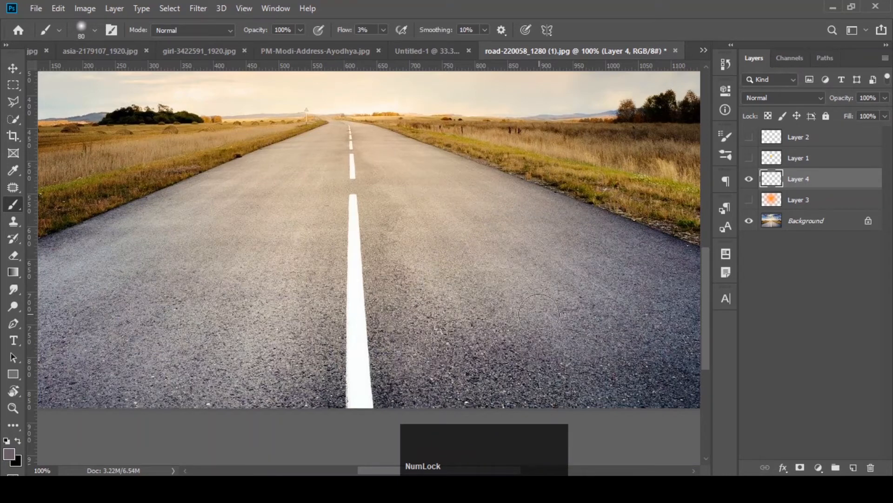
- Switch to the portrait document girl-3422591_1920.jpg and show the woman's lower face at 200%
click(311, 49)
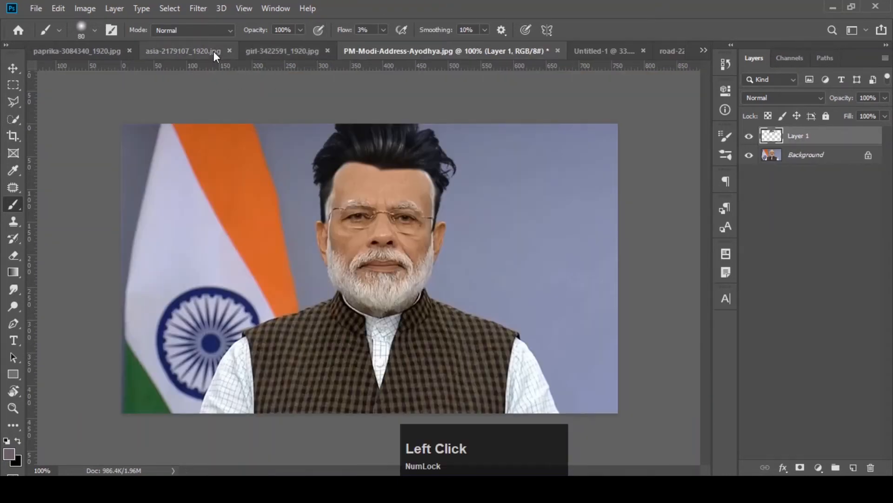
click(206, 51)
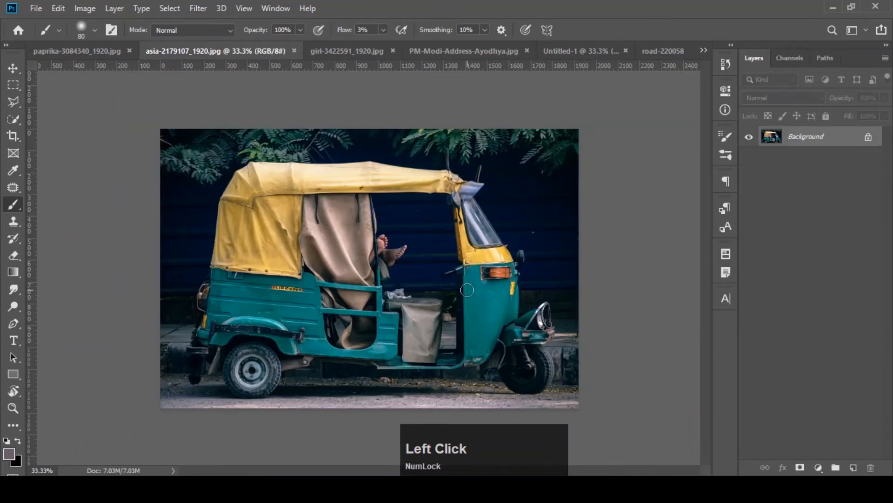
click(87, 52)
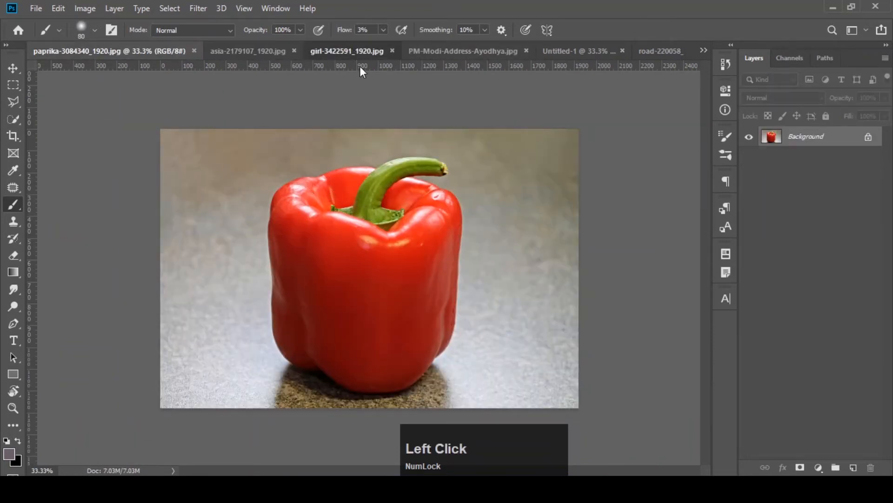
click(359, 52)
key(ctrl+plus)
key(ctrl+plus)
key(ctrl+plus)
key(ctrl+plus)
key(ctrl+plus)
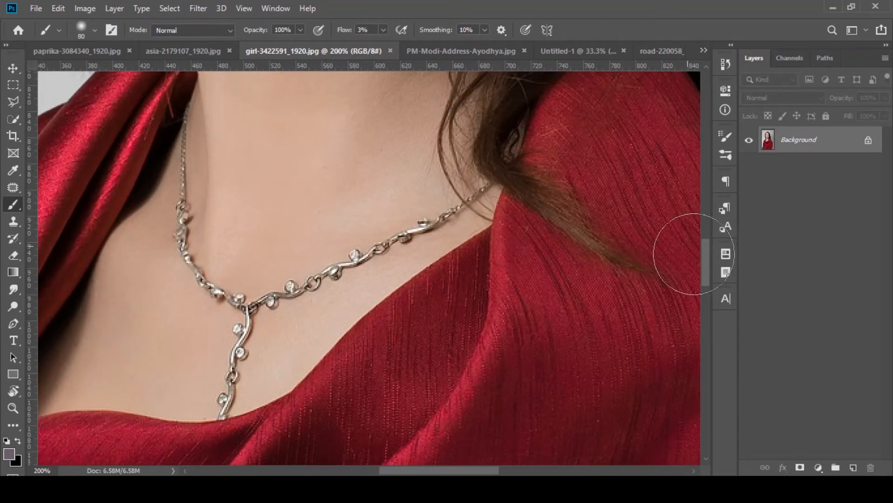
drag(706, 265, 482, 205)
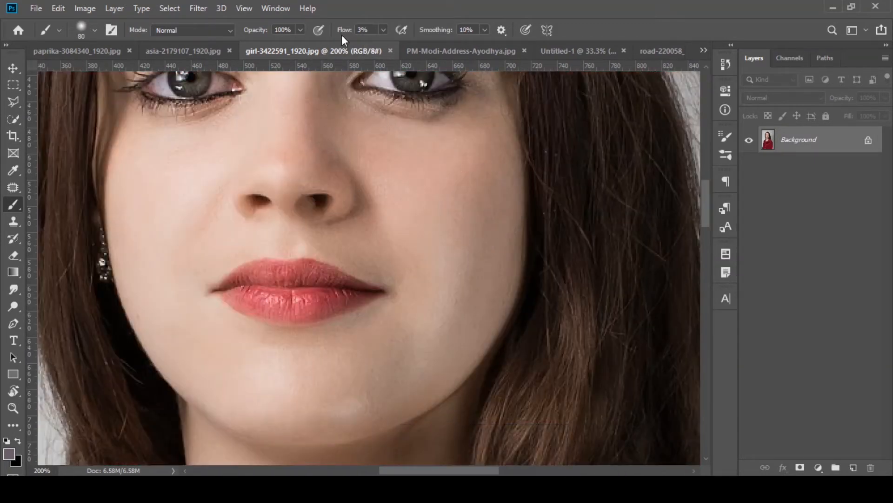
- Set the brush opacity to 5% and add a new empty layer above the portrait
click(297, 29)
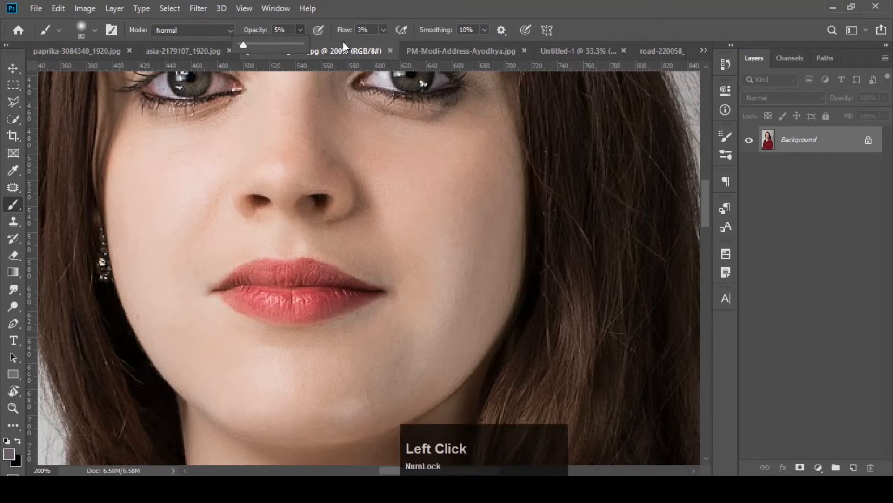
click(597, 33)
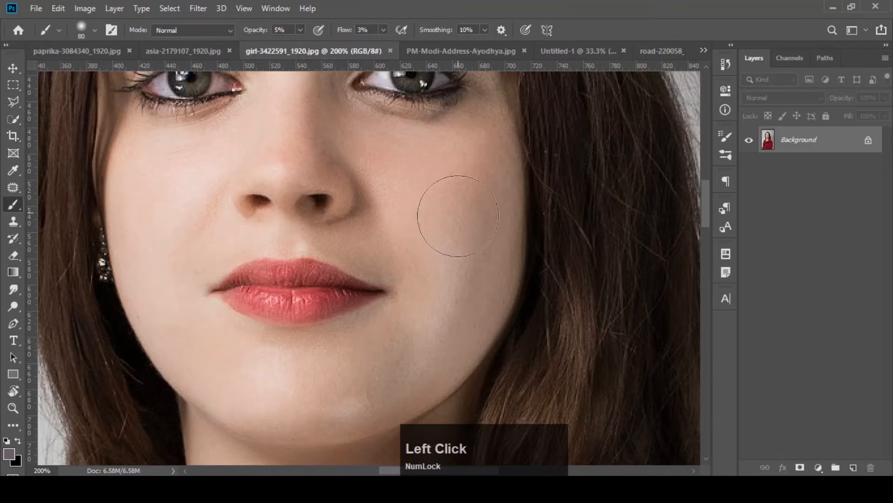
mouse_move(448, 183)
mouse_down()
mouse_move(466, 291)
mouse_move(472, 200)
mouse_move(463, 200)
mouse_move(460, 218)
mouse_up()
key(ctrl+shift+alt+n)
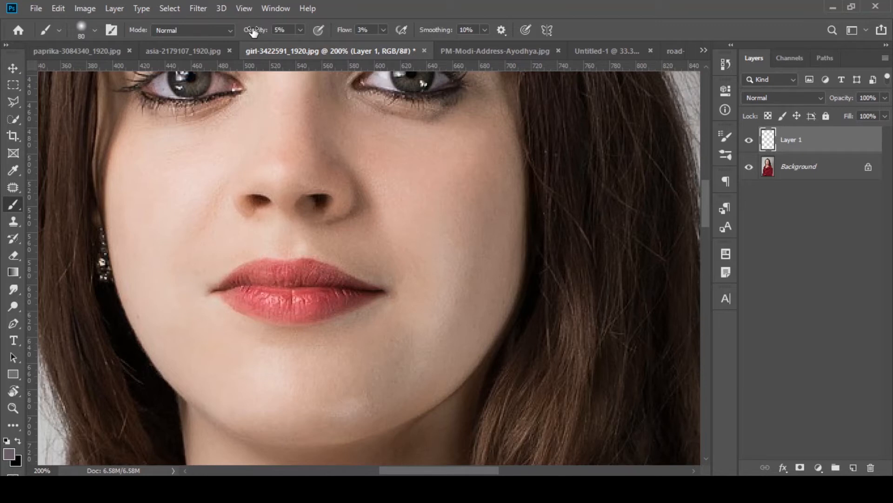
- Try a brush stroke over the cheek with opacity and flow at 100%
drag(254, 31, 525, 30)
mouse_move(464, 163)
mouse_down()
mouse_move(445, 199)
mouse_move(455, 250)
mouse_up()
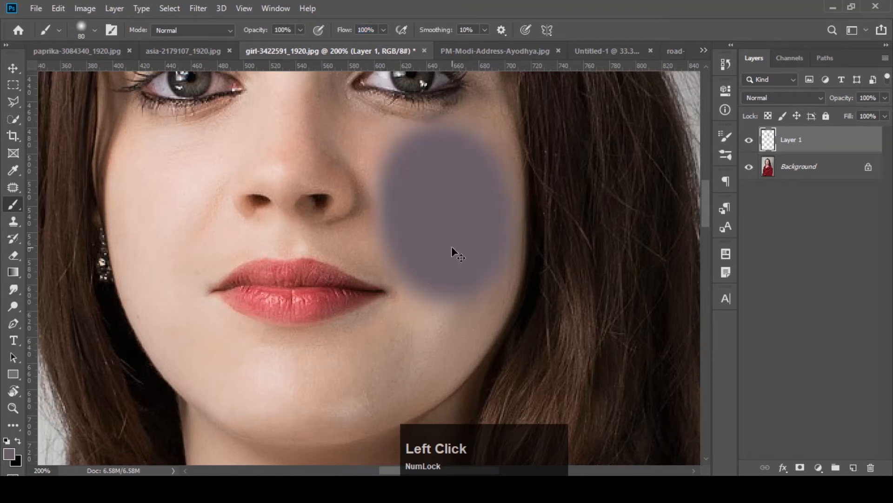
key(ctrl+z)
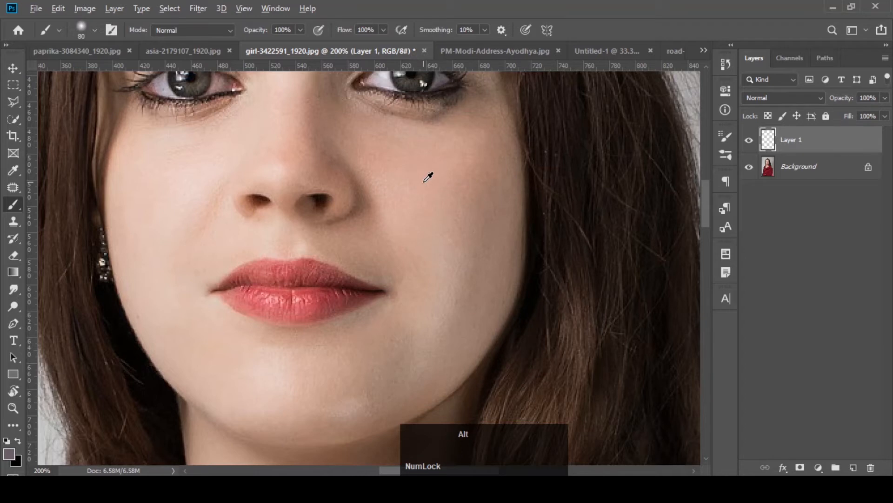
- Sample the cheek's skin tone and try painting over the cheek at full opacity and flow, checking the effect at different magnifications
alt+click(428, 176)
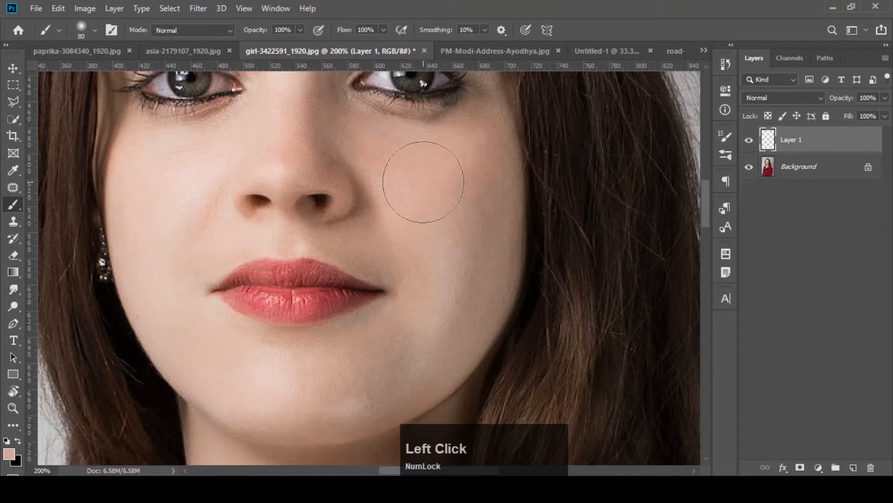
drag(423, 183, 428, 246)
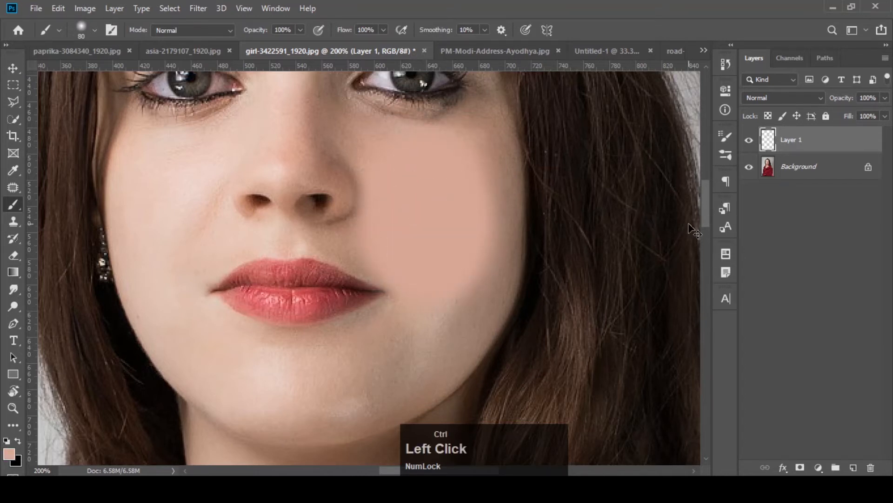
key(ctrl+minus)
key(ctrl+minus)
key(ctrl+minus)
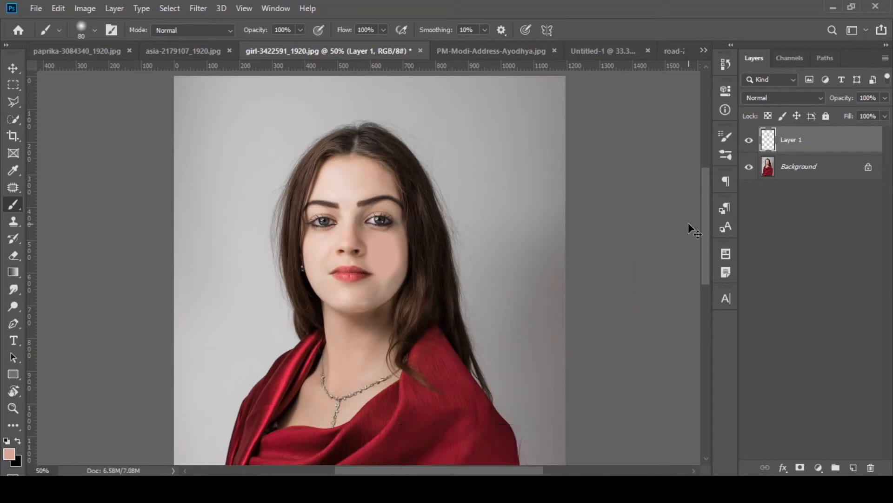
key(ctrl+plus)
key(ctrl+plus)
key(ctrl+plus)
key(ctrl+plus)
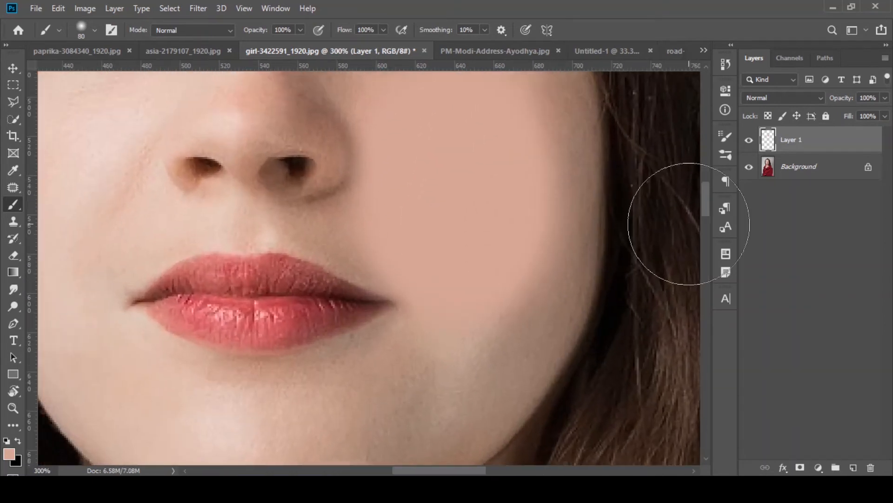
key(ctrl+minus)
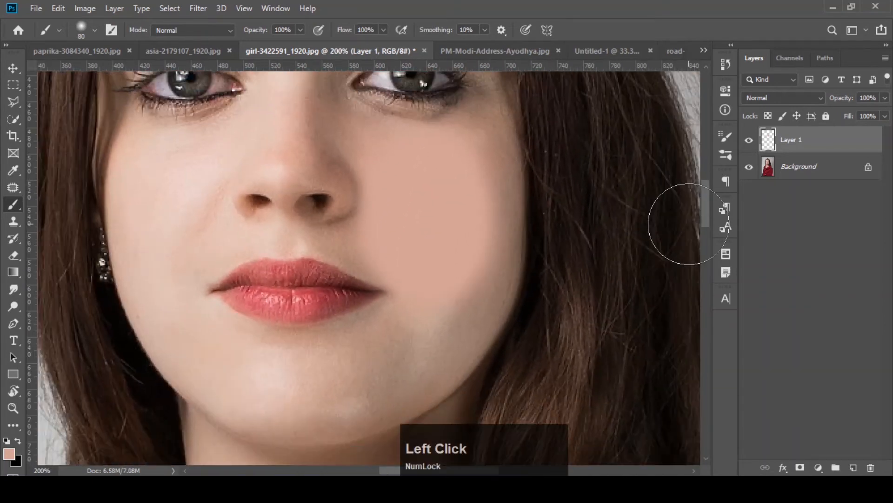
key(ctrl+z)
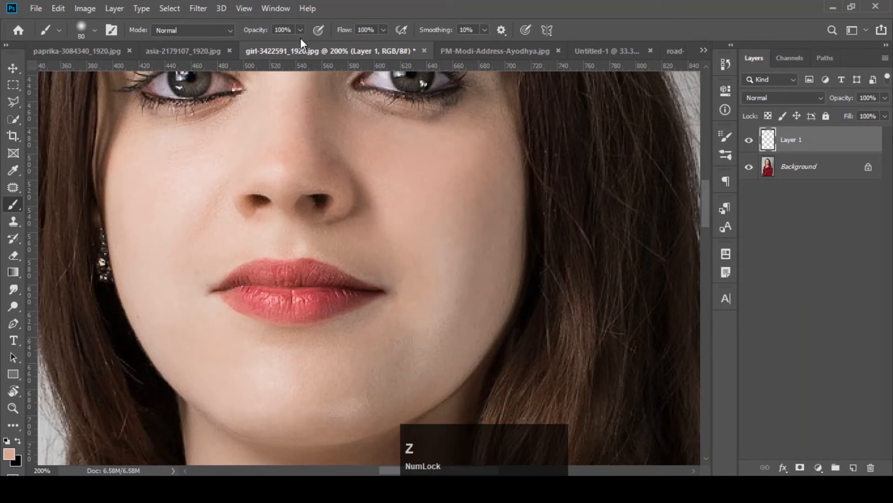
- Set the brush opacity to 10% and the flow to 11%
drag(301, 30, 250, 43)
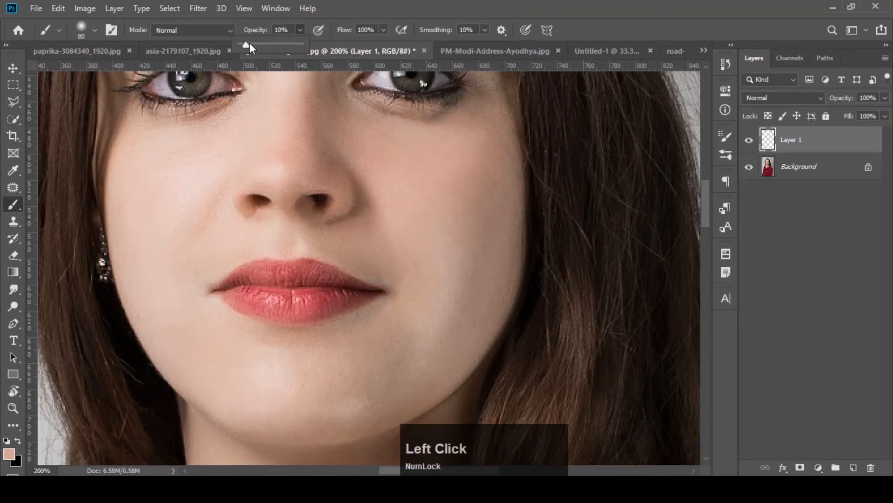
click(382, 30)
click(337, 44)
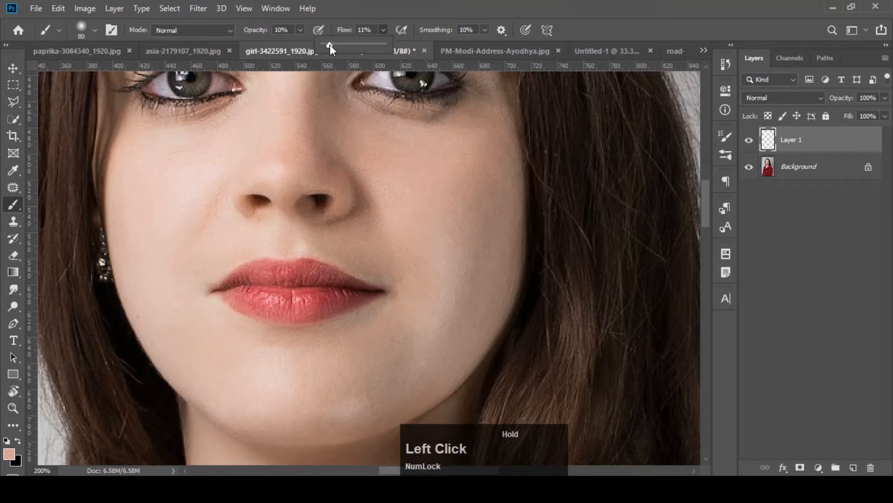
click(603, 27)
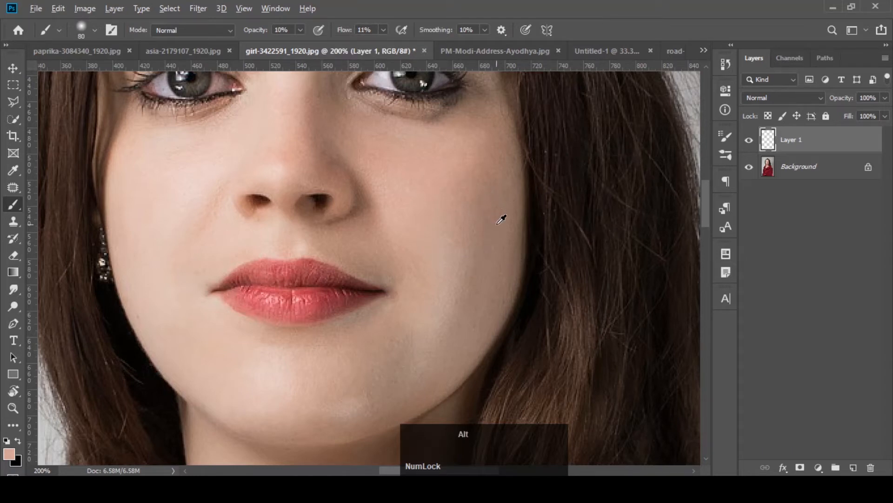
- Sample skin tones from the cheek on the image's right side and paint them softly over that cheek
alt+click(498, 224)
mouse_move(499, 221)
mouse_down()
mouse_move(481, 269)
mouse_move(482, 248)
mouse_move(457, 293)
mouse_move(456, 326)
mouse_move(493, 252)
mouse_move(470, 271)
mouse_move(481, 259)
mouse_move(461, 235)
mouse_up()
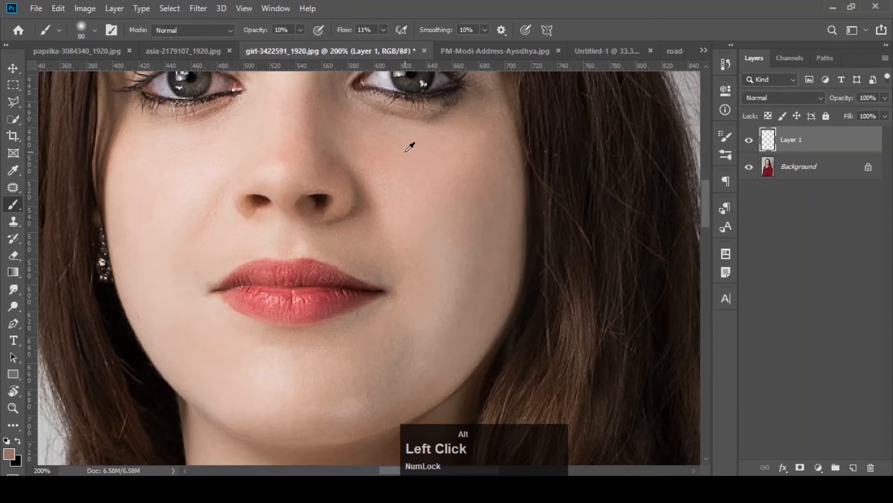
alt+click(409, 150)
mouse_move(392, 149)
mouse_down()
mouse_move(443, 132)
mouse_move(416, 158)
mouse_move(440, 114)
mouse_move(432, 188)
mouse_move(411, 171)
mouse_move(366, 181)
mouse_move(391, 182)
mouse_move(425, 314)
mouse_move(392, 294)
mouse_up()
- Sample nearby skin tones and softly paint over the other cheek, the jaw, the chin and the nose area
alt+click(163, 169)
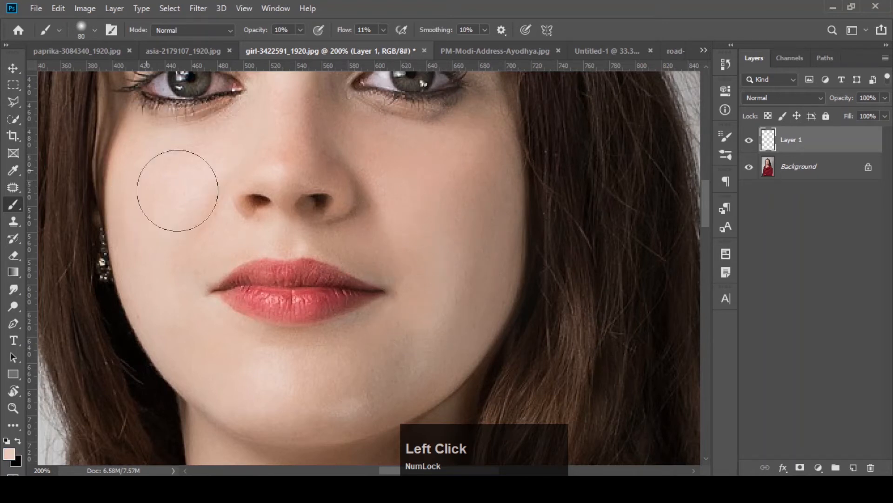
mouse_move(175, 186)
mouse_down()
mouse_move(200, 252)
mouse_move(194, 276)
mouse_move(183, 242)
mouse_up()
alt+click(154, 292)
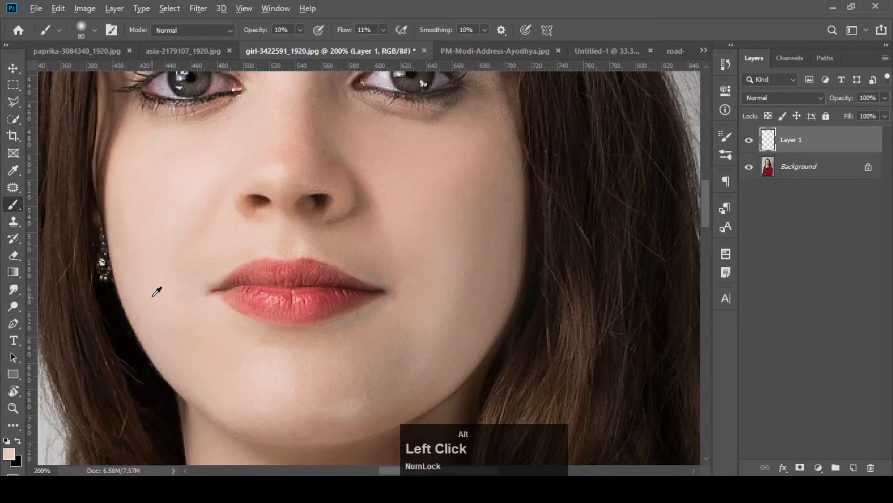
mouse_move(143, 269)
mouse_down()
mouse_move(186, 347)
mouse_move(176, 336)
mouse_move(237, 377)
mouse_move(245, 377)
mouse_move(239, 360)
mouse_move(285, 383)
mouse_move(360, 342)
mouse_move(381, 239)
mouse_move(362, 235)
mouse_up()
alt+click(308, 372)
alt+click(418, 170)
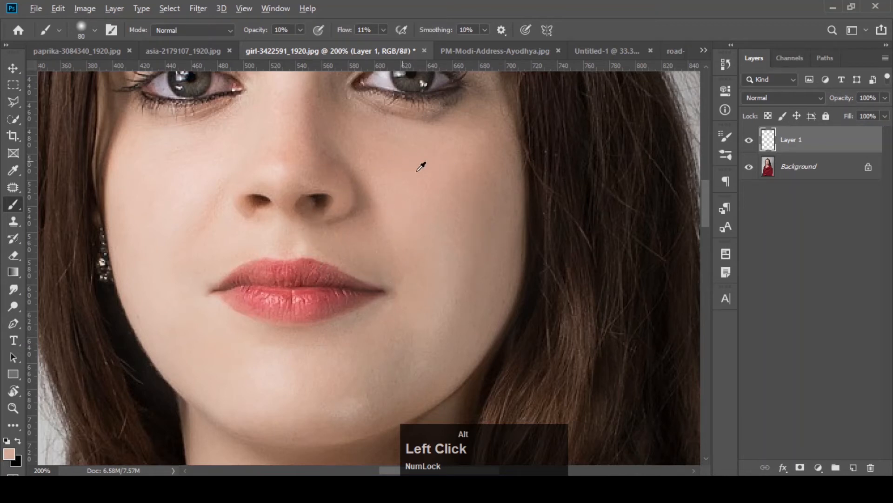
mouse_move(293, 125)
mouse_down()
mouse_move(301, 162)
mouse_move(302, 151)
mouse_move(360, 230)
mouse_up()
- Toggle Layer 1's visibility to compare the face before and after the skin retouching
key(ctrl+minus)
key(ctrl+minus)
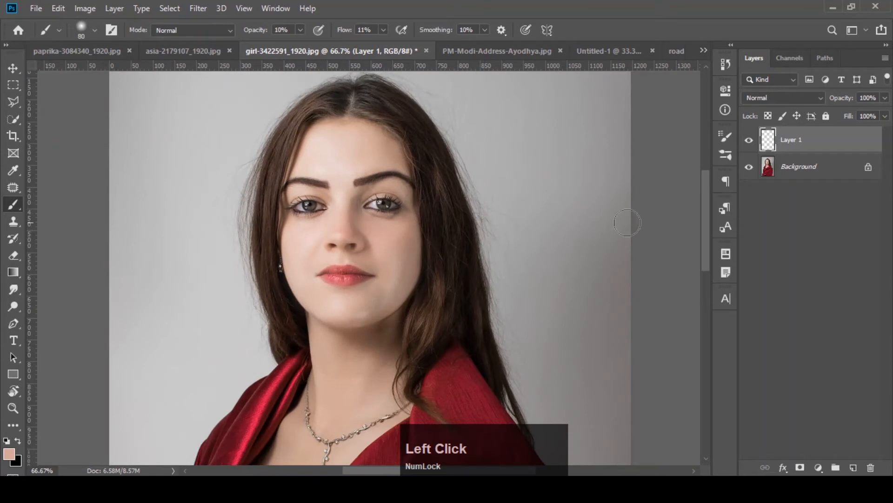
click(749, 141)
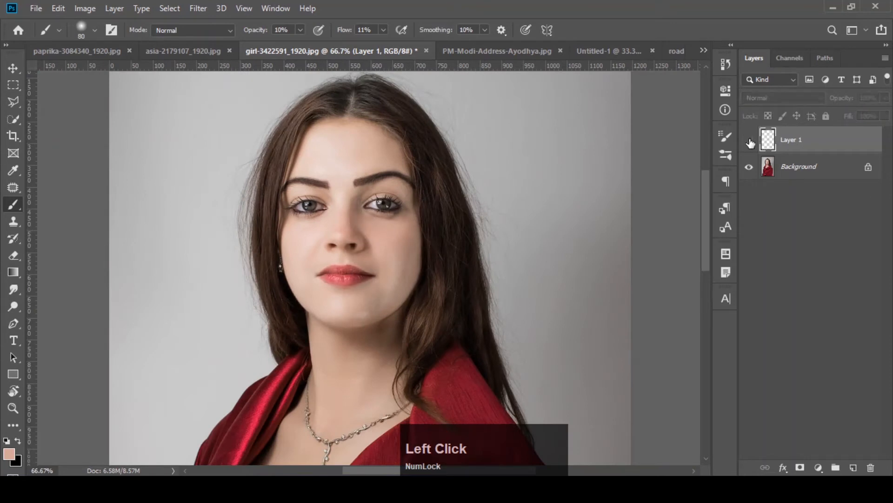
click(749, 141)
click(749, 141)
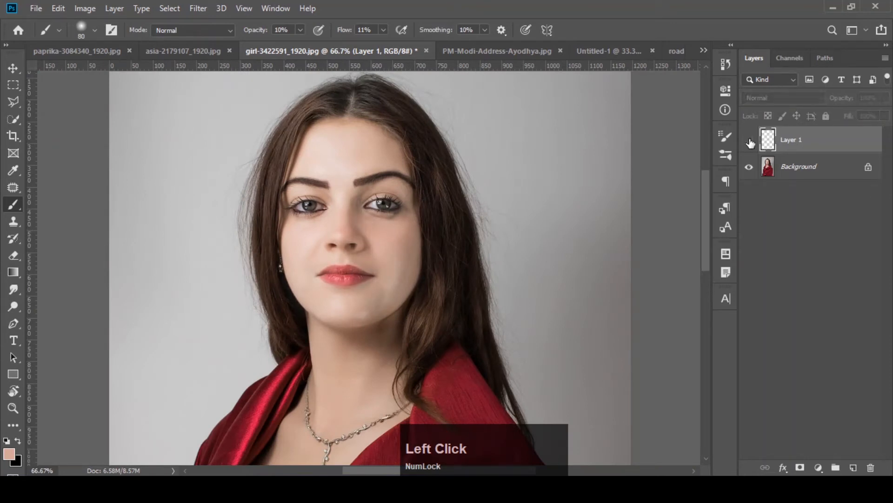
click(749, 141)
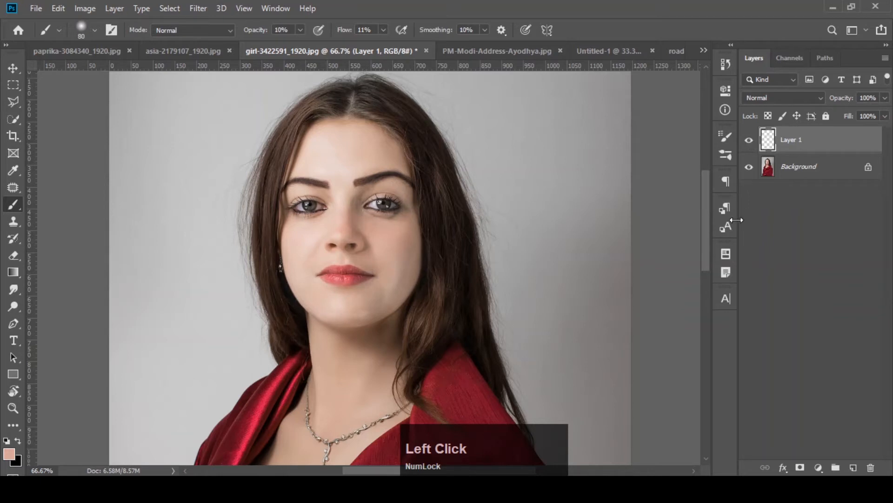
key(ctrl+minus)
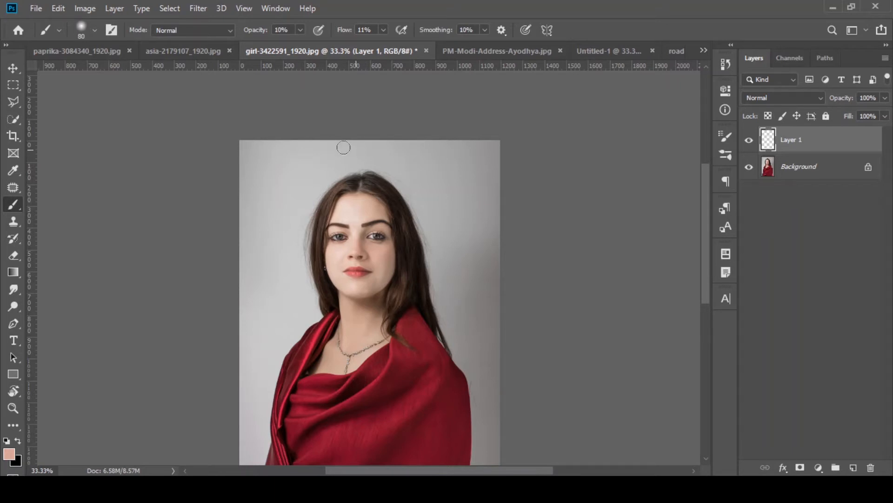
- In asia-2179107_1920.jpg, select the auto rickshaw's teal body with the Quick Selection tool
click(186, 54)
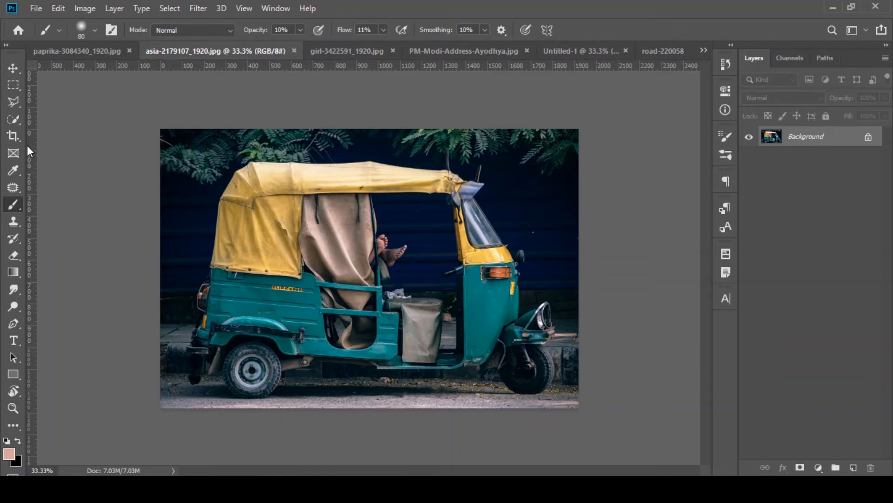
click(14, 120)
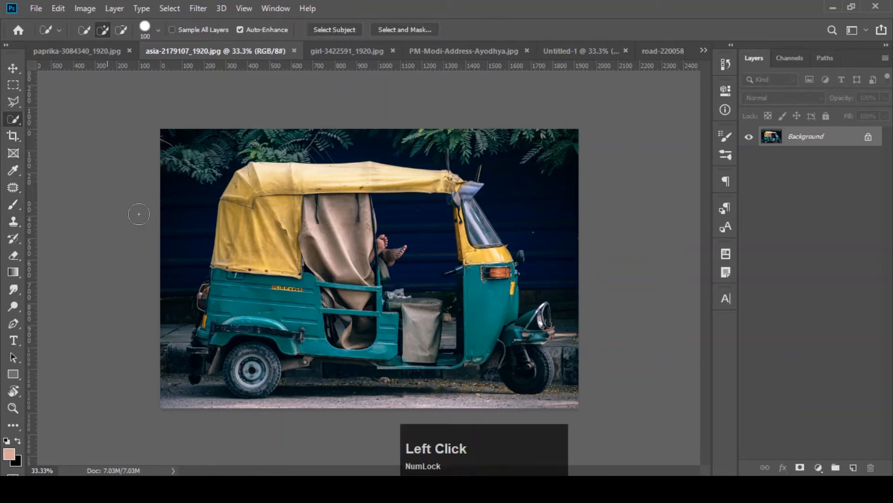
mouse_move(251, 321)
mouse_down()
mouse_move(321, 328)
mouse_move(356, 345)
mouse_move(453, 343)
mouse_move(491, 312)
mouse_move(475, 294)
mouse_up()
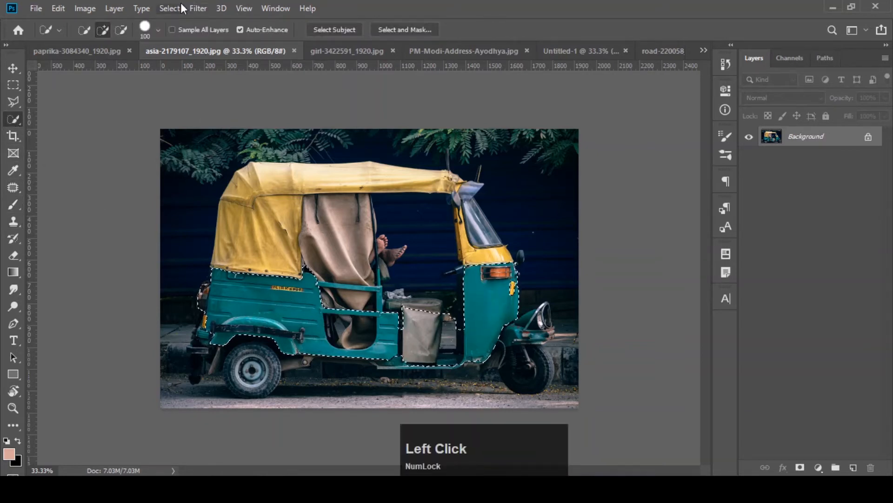
- Try brushing the rickshaw's rear edge into the selection with an enlarged brush in Select and Mask, and clear the selection
click(171, 9)
click(200, 180)
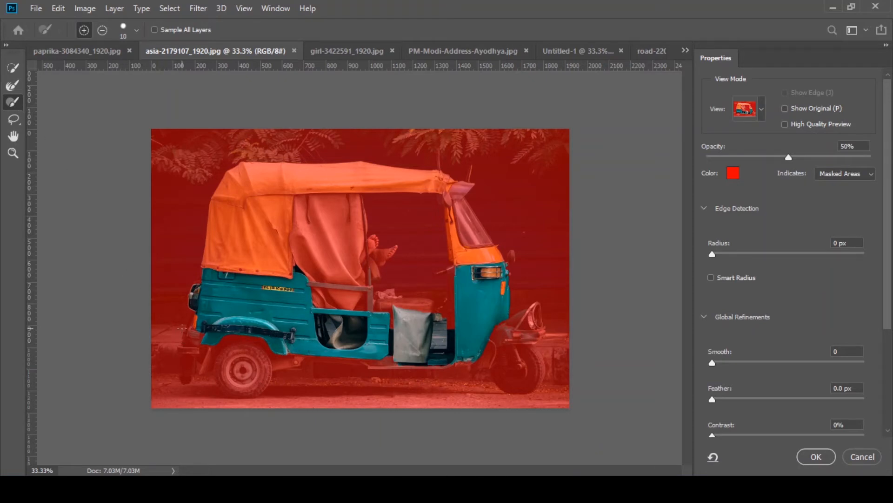
key(bracketright)
key(bracketright)
key(bracketright)
mouse_move(195, 330)
mouse_down()
mouse_move(195, 340)
mouse_move(212, 334)
mouse_up()
click(855, 457)
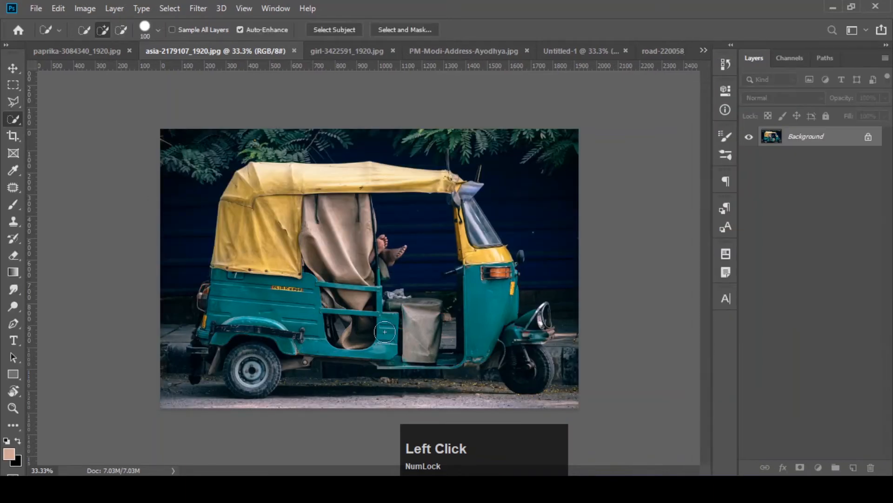
key(ctrl+d)
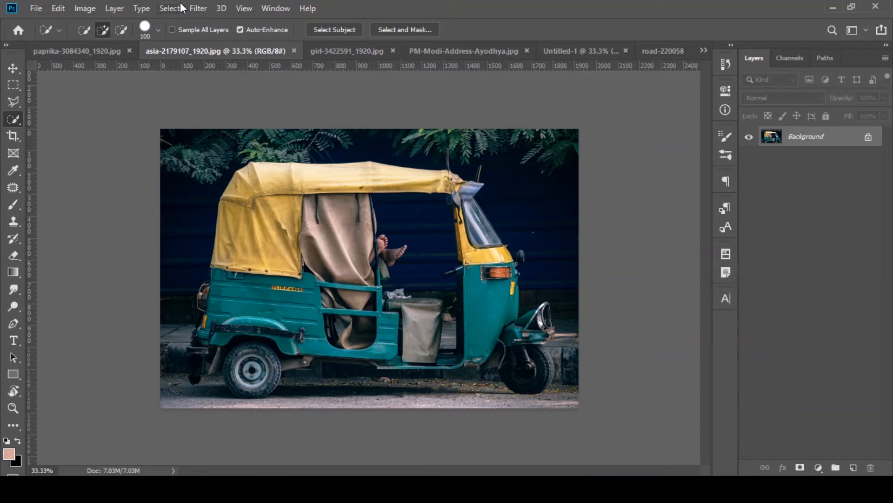
click(169, 8)
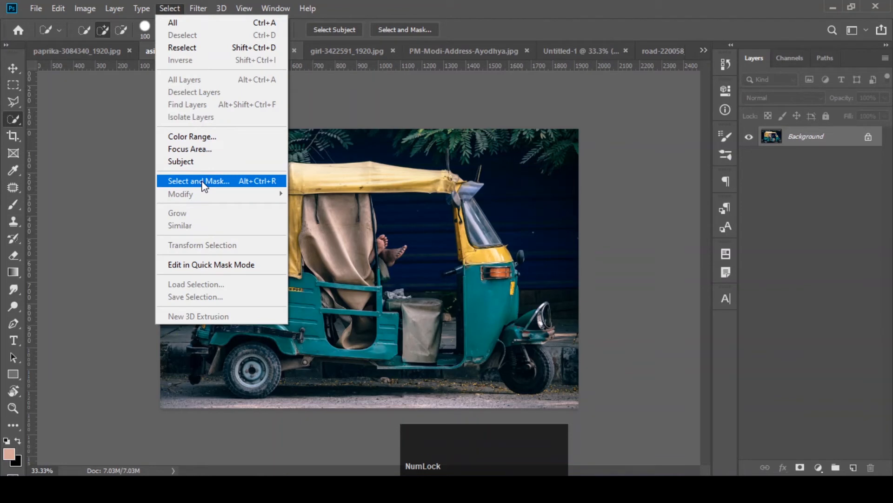
click(788, 181)
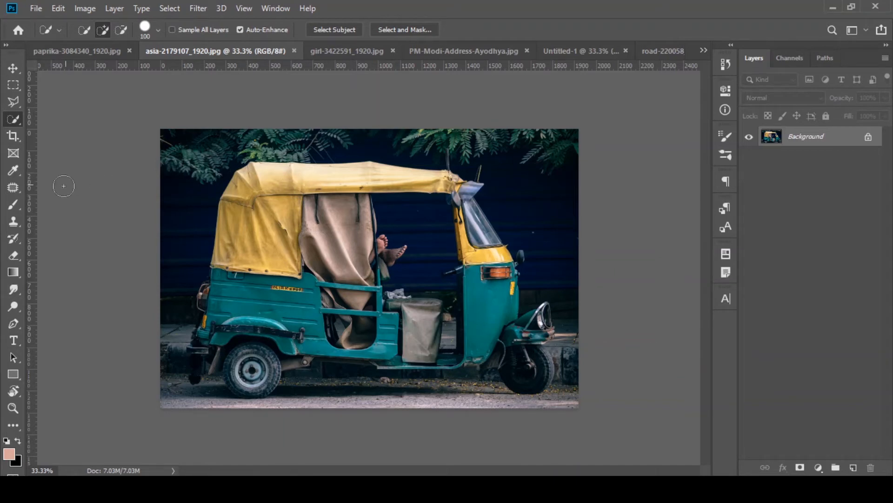
- Set the Brush tool to 100% opacity, 100% flow and 100% hardness
click(12, 205)
click(91, 30)
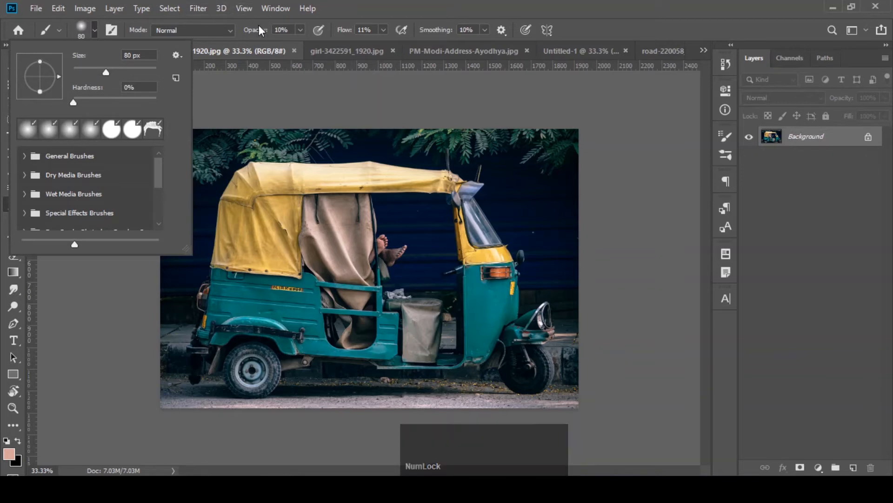
drag(259, 28, 455, 25)
drag(344, 30, 89, 65)
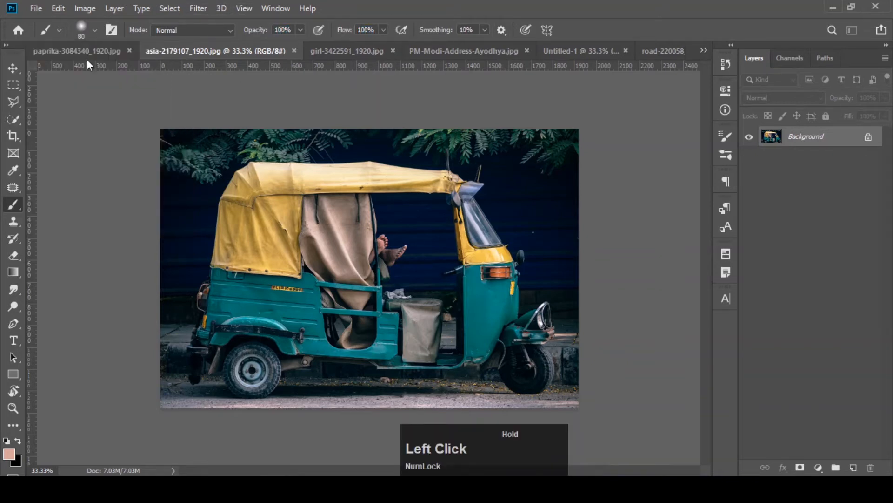
click(95, 30)
drag(72, 100, 159, 100)
click(95, 31)
- Add a new layer and paint a stroke down the rear edge of the rickshaw's teal body
key(ctrl+plus)
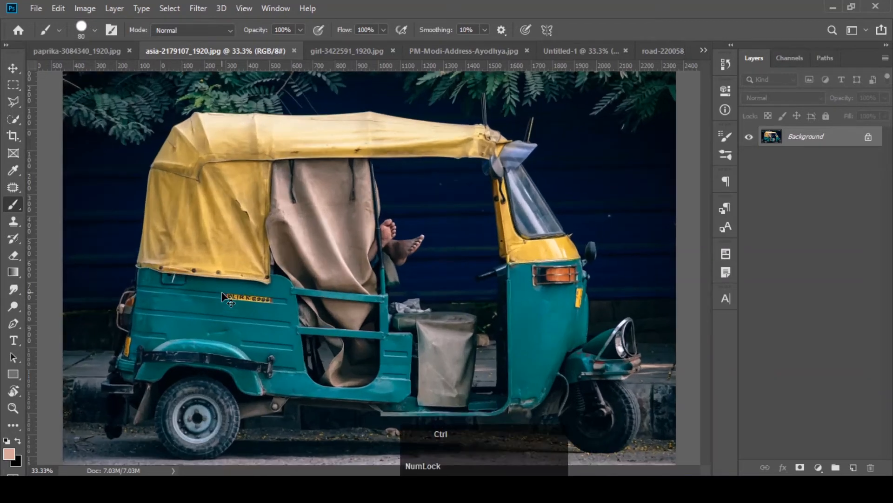
click(705, 224)
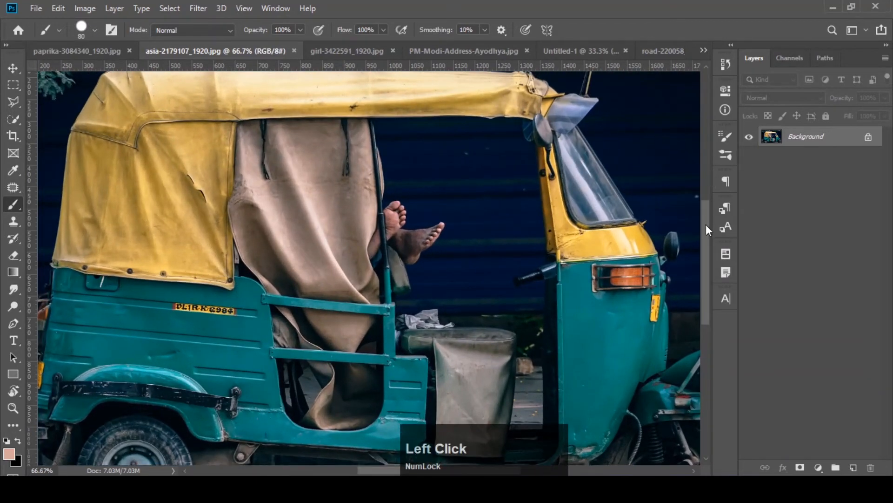
click(854, 466)
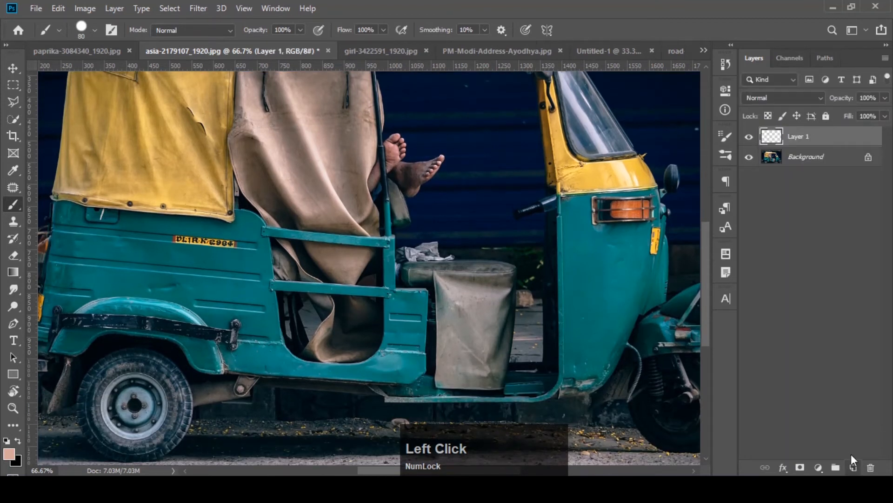
drag(391, 474, 365, 473)
mouse_move(172, 213)
mouse_down()
mouse_move(148, 323)
mouse_move(152, 316)
mouse_up()
- Lower Layer 1's opacity to 70% and paint over the rest of the rickshaw's teal rear side panel
click(884, 99)
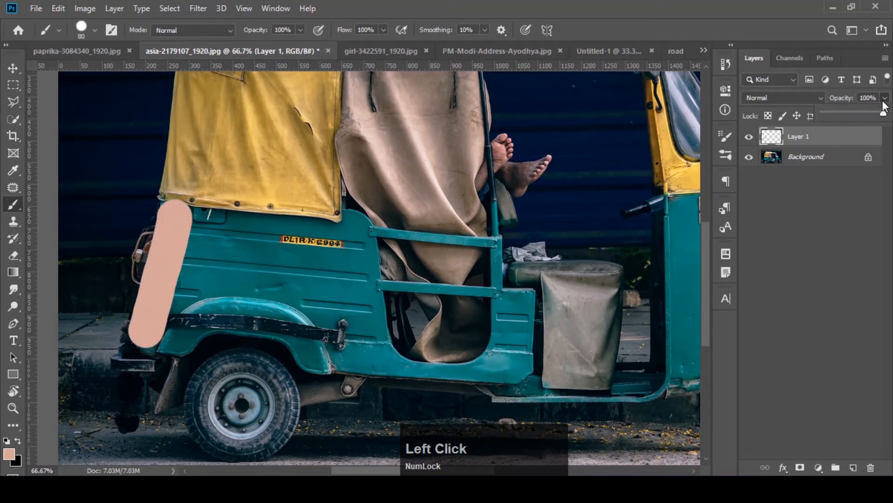
click(867, 112)
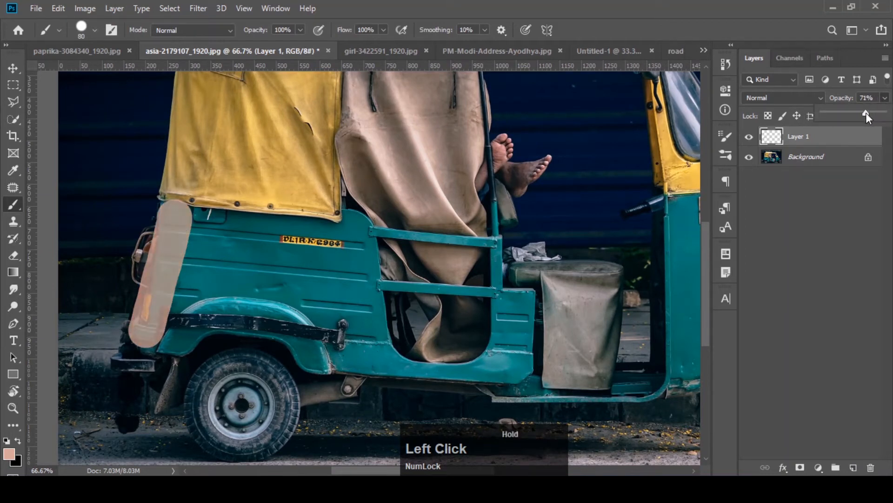
drag(866, 113, 865, 113)
mouse_move(173, 219)
mouse_down()
mouse_move(196, 230)
mouse_move(355, 235)
mouse_move(365, 338)
mouse_move(340, 355)
mouse_move(310, 353)
mouse_move(295, 328)
mouse_move(264, 311)
mouse_move(220, 311)
mouse_move(153, 347)
mouse_move(261, 256)
mouse_move(329, 304)
mouse_move(333, 328)
mouse_move(233, 279)
mouse_move(207, 298)
mouse_move(317, 269)
mouse_move(228, 242)
mouse_move(186, 218)
mouse_move(338, 242)
mouse_move(358, 222)
mouse_move(352, 251)
mouse_move(373, 302)
mouse_move(367, 349)
mouse_move(386, 363)
mouse_move(393, 356)
mouse_up()
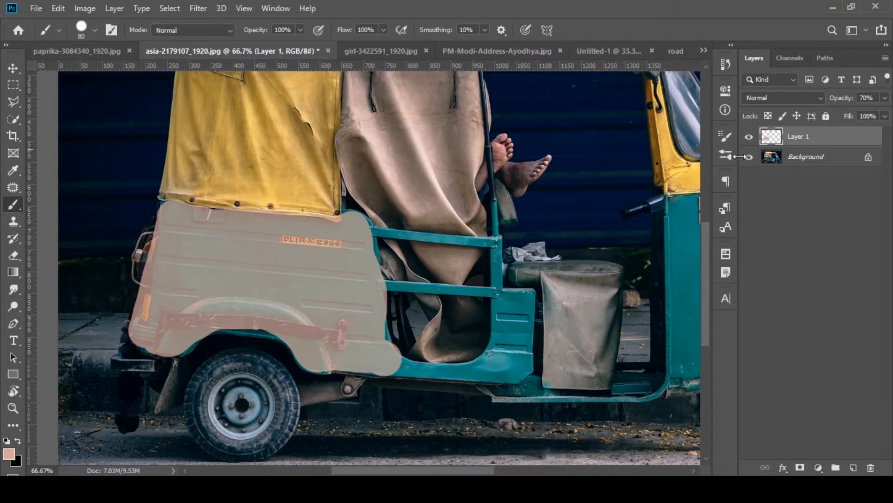
- Load Layer 1's painted area as a selection and hide Layer 1
ctrl+click(769, 140)
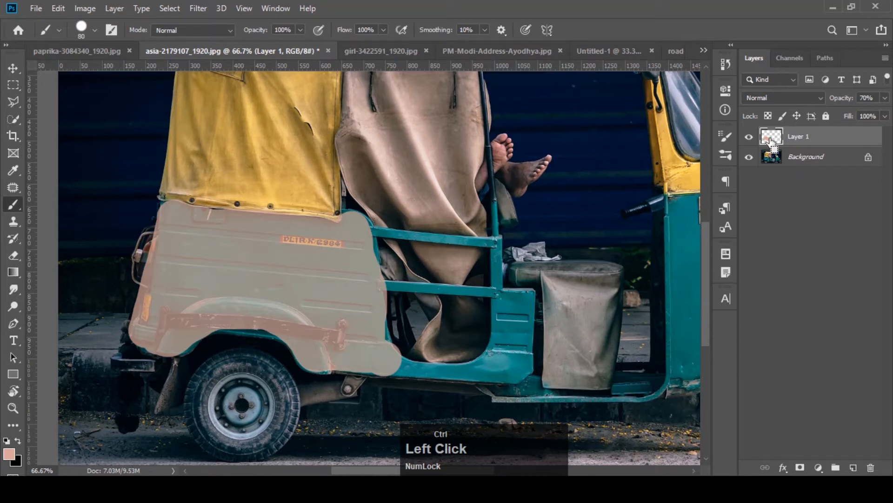
ctrl+click(770, 140)
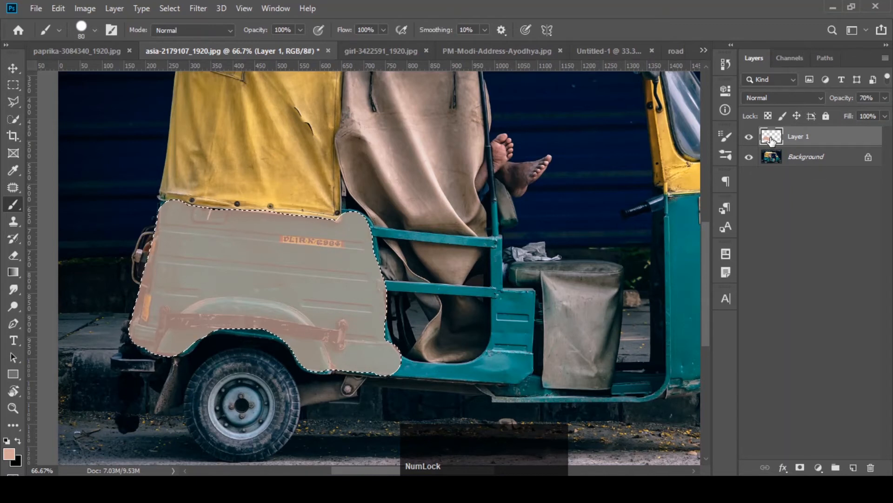
click(750, 136)
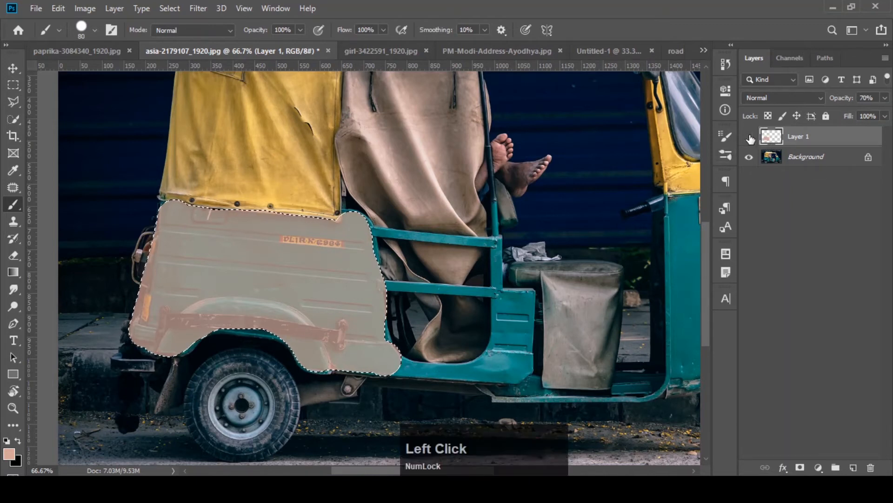
- Copy the selected rear panel from the Background and paste it as a new layer
click(773, 160)
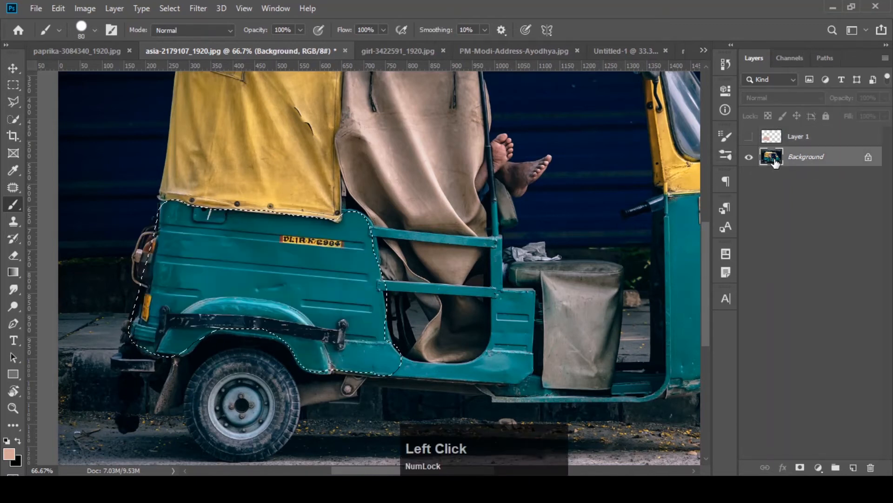
key(ctrl+c)
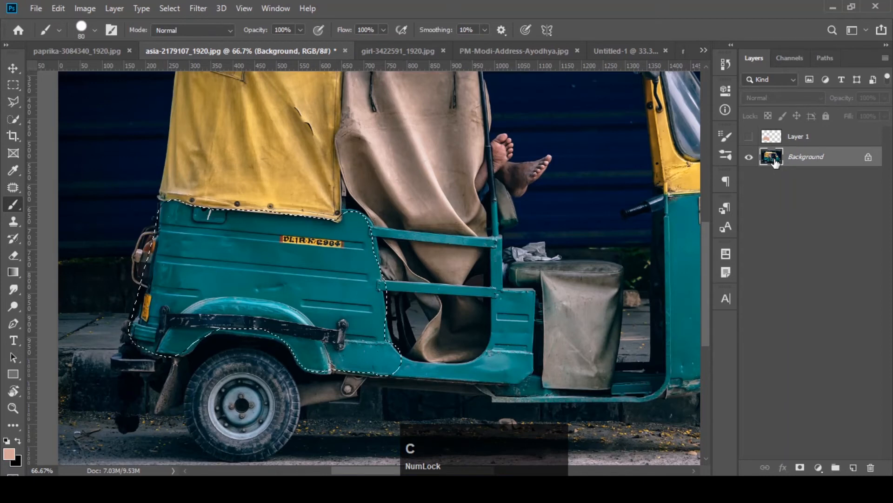
key(ctrl+v)
- Move the copied panel up over the passenger opening and undo the move
click(13, 68)
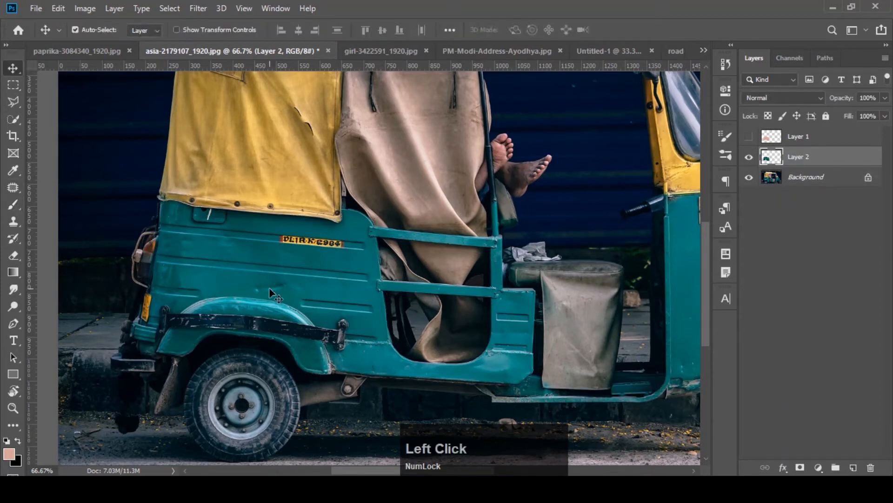
drag(231, 321, 437, 228)
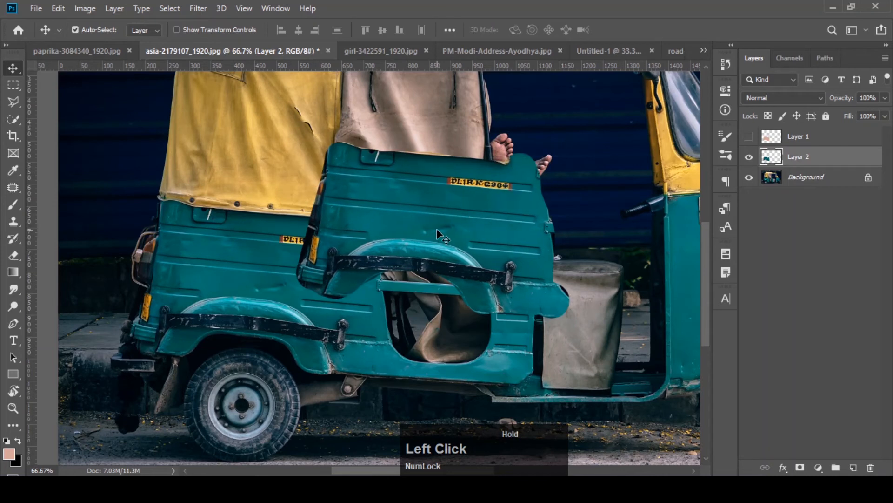
key(ctrl)
key(ctrl+z)
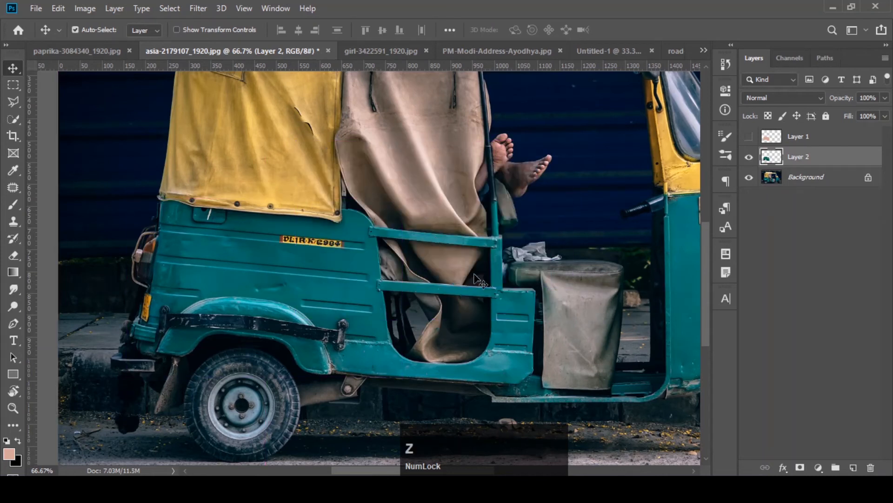
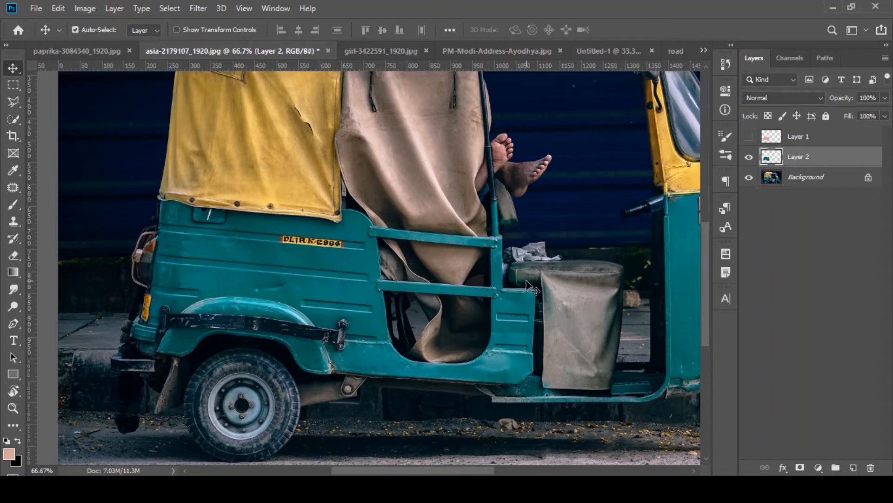
- In girl-3422591_1920.jpg, review the Brush tool's smoothing amount and smoothing options
key(ctrl+minus)
key(ctrl+minus)
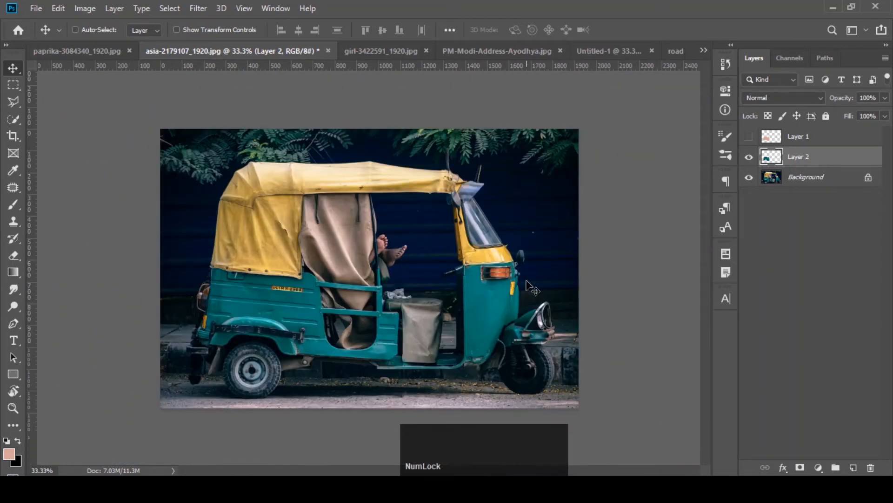
click(400, 49)
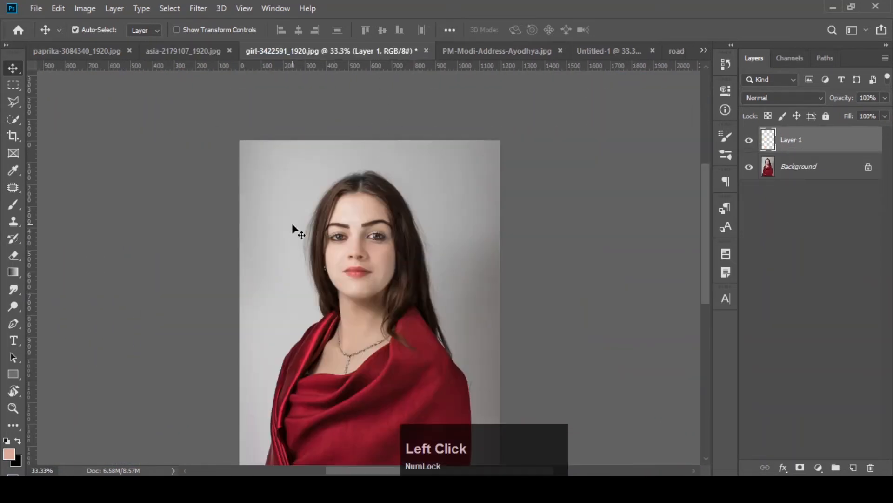
scroll(705, 184, down, 3)
key(b)
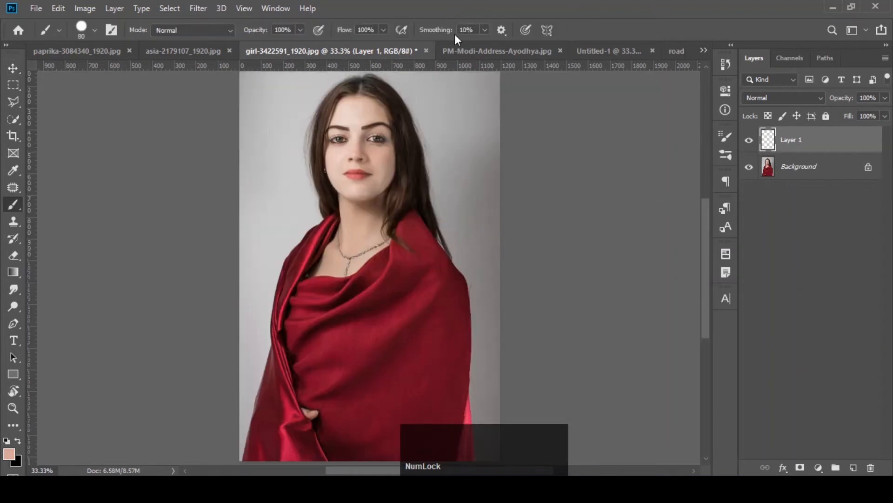
click(484, 31)
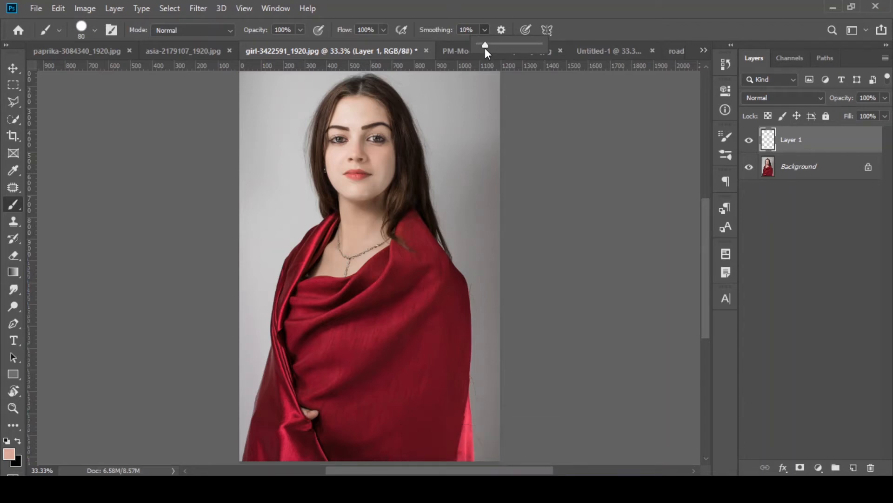
click(499, 28)
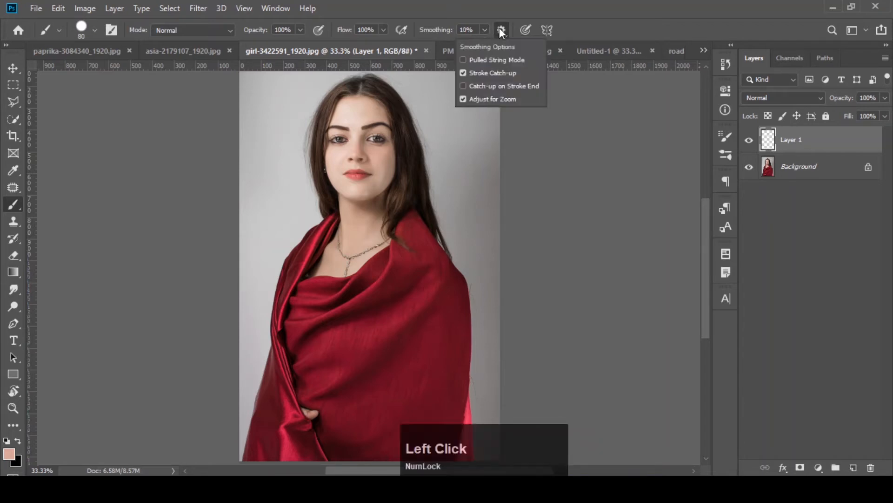
click(499, 28)
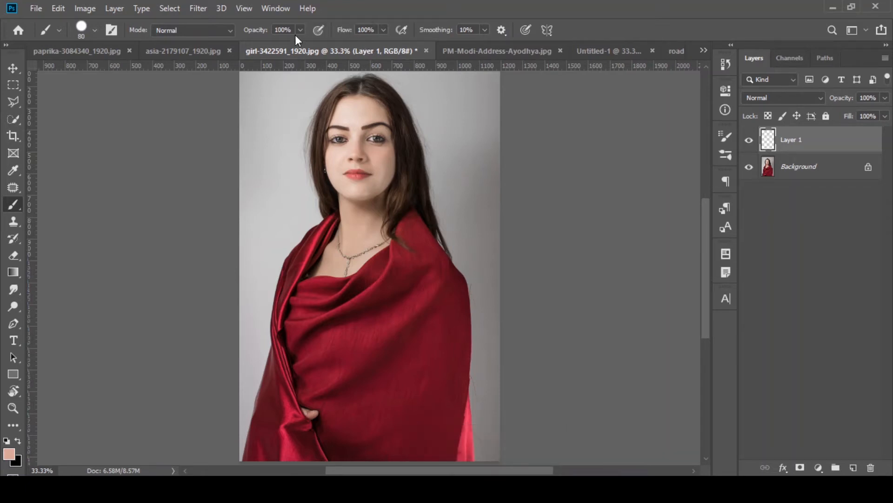
- Review the brush's available blending modes and its size, hardness and preset settings
click(200, 31)
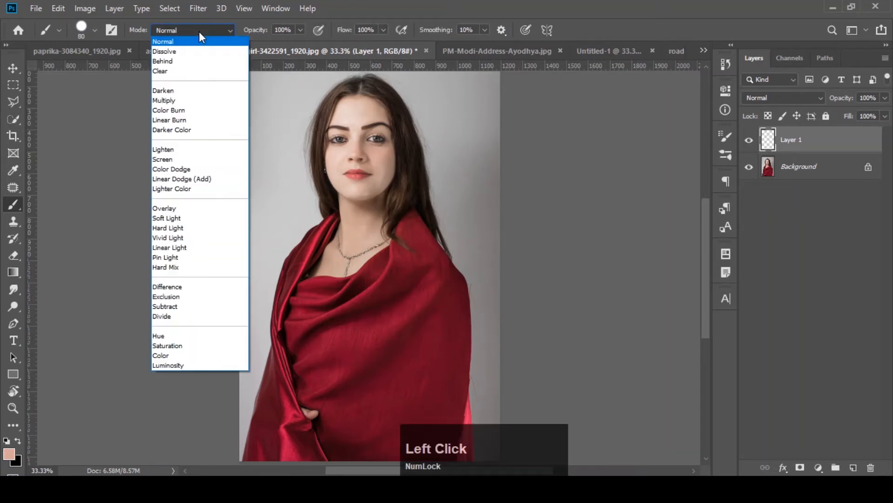
click(199, 31)
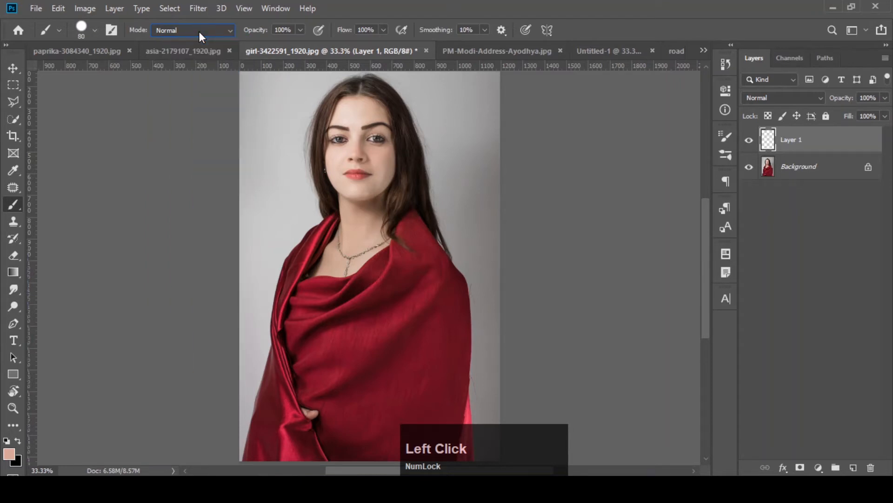
click(199, 31)
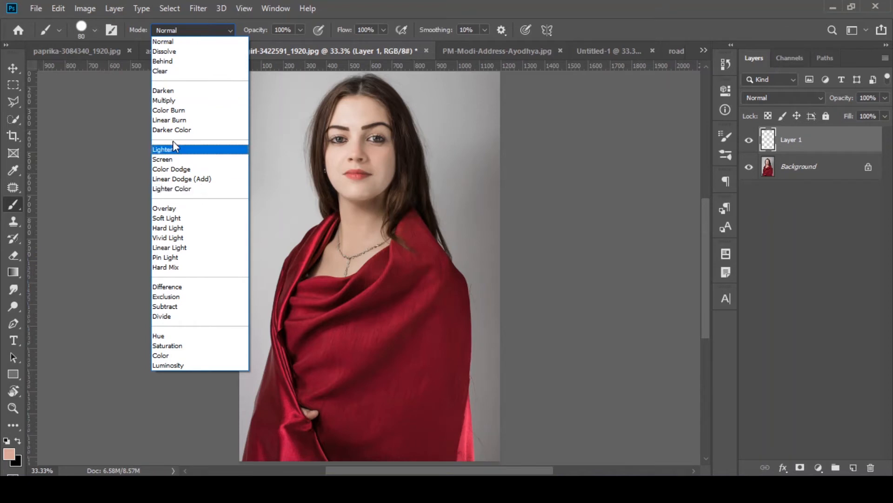
click(186, 42)
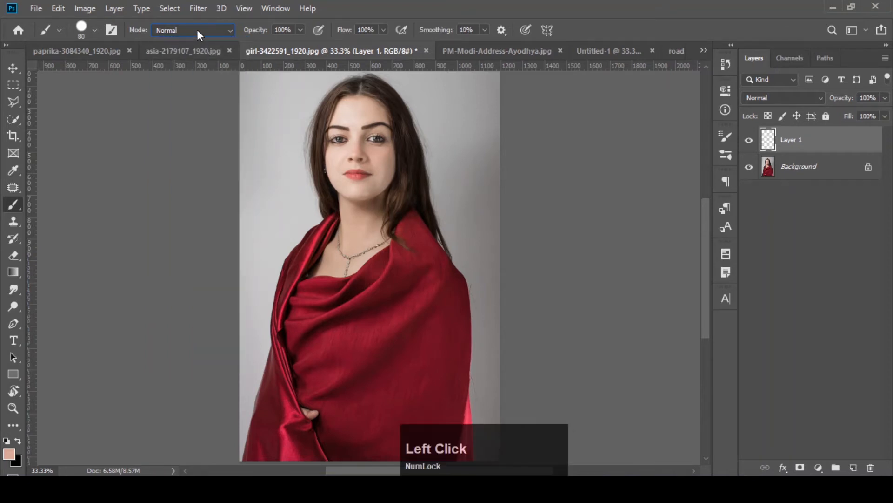
click(94, 34)
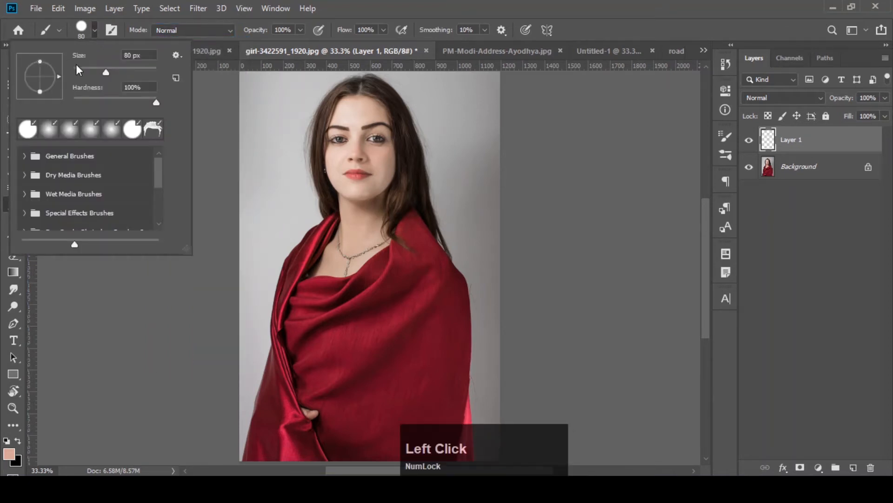
click(96, 31)
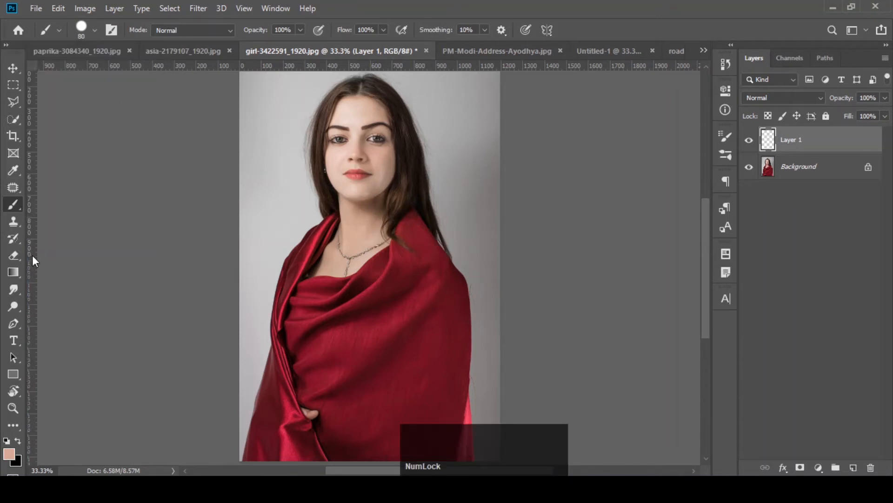
- In Untitled-1, draw a looping freehand line across Layer 3 with the Pencil tool enlarged to 40 px
right_click(13, 205)
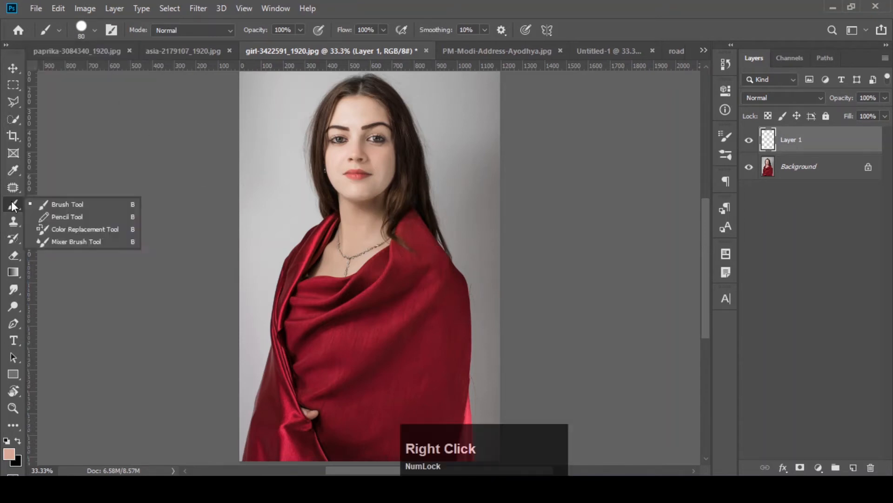
click(58, 218)
click(610, 51)
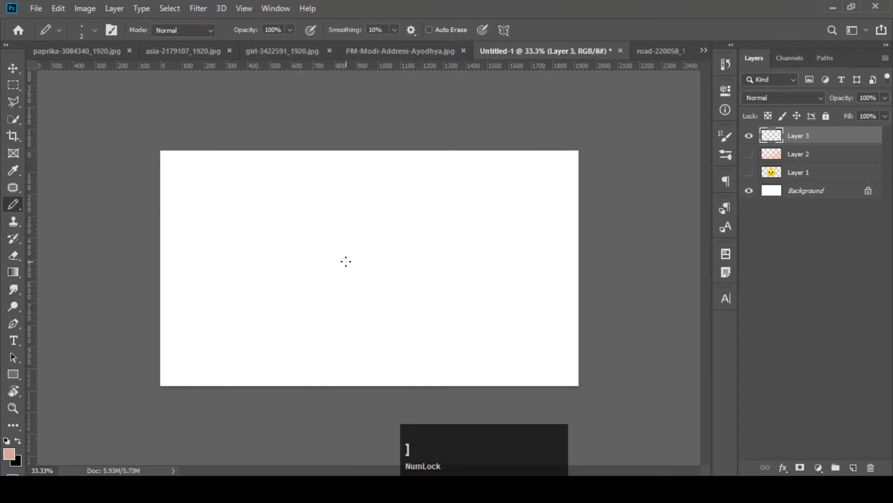
key(bracketright)
key(bracketright)
key(bracketright)
key(bracketright)
key(bracketright)
key(bracketright)
key(bracketright)
key(bracketright)
key(bracketright)
key(bracketright)
key(bracketright)
key(bracketright)
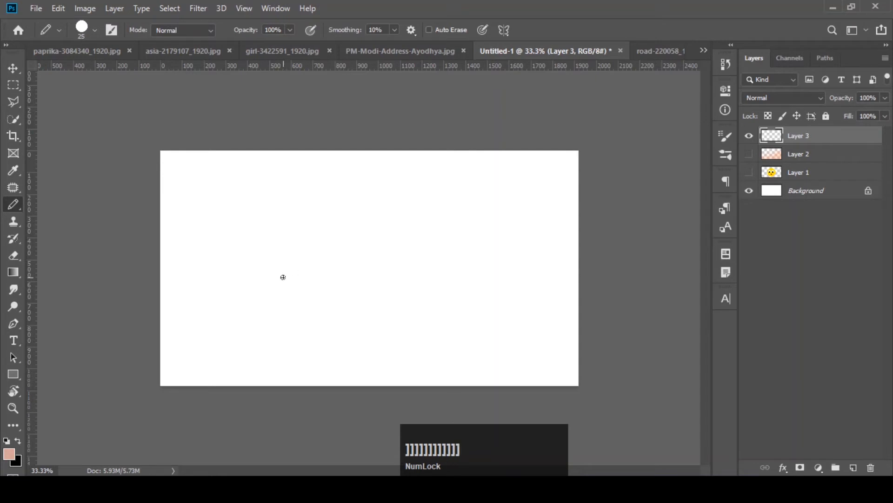
key(bracketright)
mouse_move(251, 291)
mouse_down()
mouse_move(313, 237)
mouse_move(371, 210)
mouse_move(393, 318)
mouse_move(450, 290)
mouse_move(467, 227)
mouse_move(398, 182)
mouse_move(331, 178)
mouse_move(316, 214)
mouse_move(335, 251)
mouse_move(343, 302)
mouse_move(326, 329)
mouse_move(223, 335)
mouse_move(180, 251)
mouse_move(233, 246)
mouse_move(237, 269)
mouse_move(217, 285)
mouse_move(255, 302)
mouse_move(292, 236)
mouse_move(266, 181)
mouse_up()
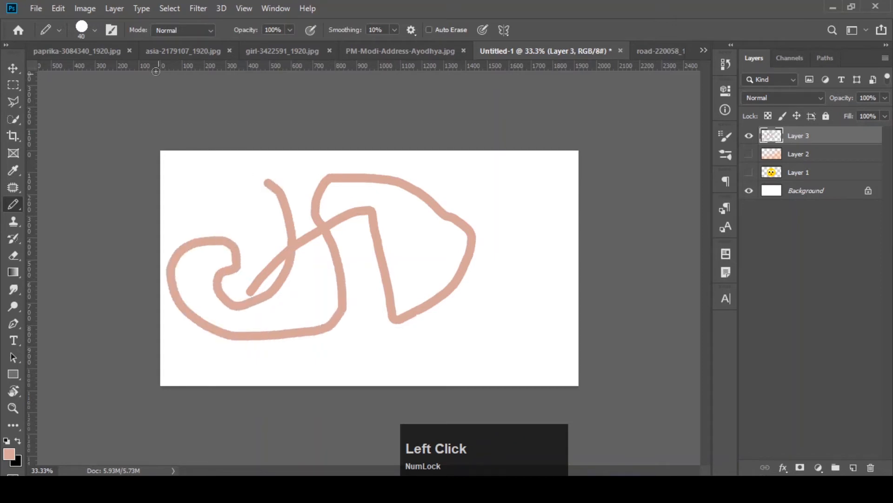
- Draw a narrow U-shaped pencil stroke and a long looping line beside and across the existing line on Layer 3
click(93, 31)
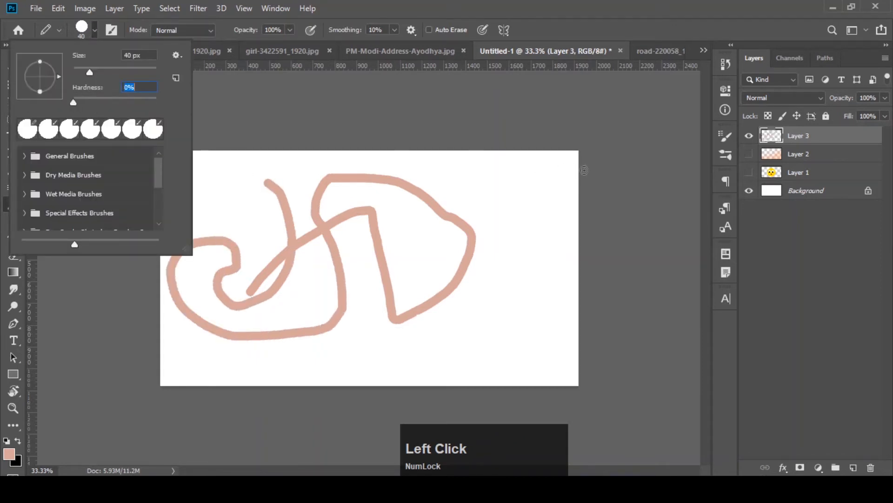
click(535, 194)
mouse_move(535, 195)
mouse_down()
mouse_move(519, 293)
mouse_move(510, 278)
mouse_move(515, 204)
mouse_up()
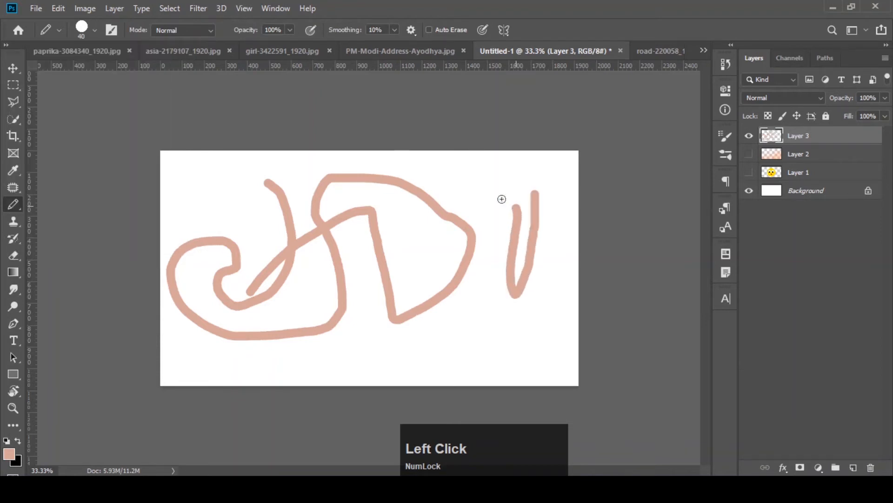
click(93, 30)
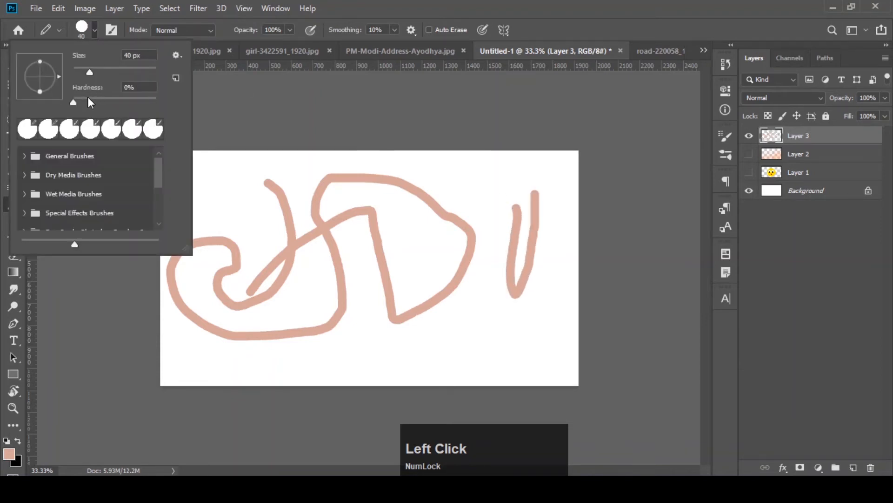
click(501, 212)
mouse_move(460, 327)
mouse_down()
mouse_move(551, 322)
mouse_move(417, 296)
mouse_move(328, 318)
mouse_move(324, 254)
mouse_move(495, 222)
mouse_move(238, 210)
mouse_move(253, 235)
mouse_move(270, 230)
mouse_move(232, 188)
mouse_up()
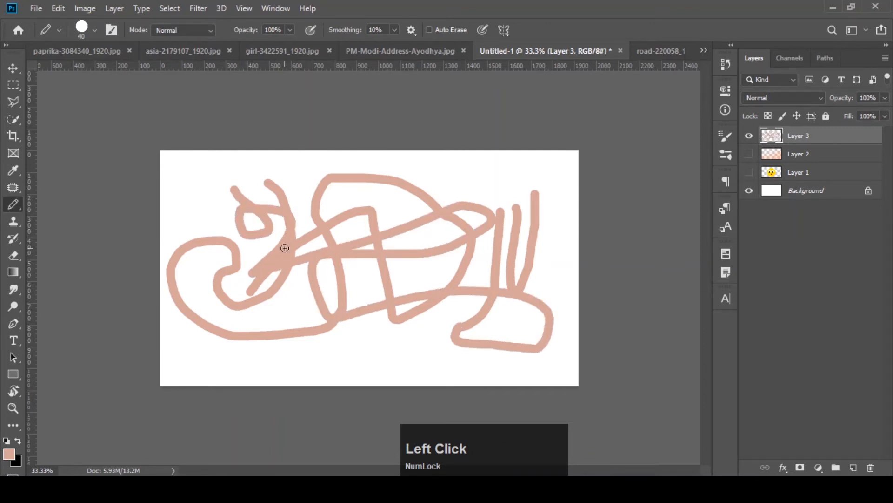
- Undo all the pencil strokes on Layer 3
key(ctrl+z)
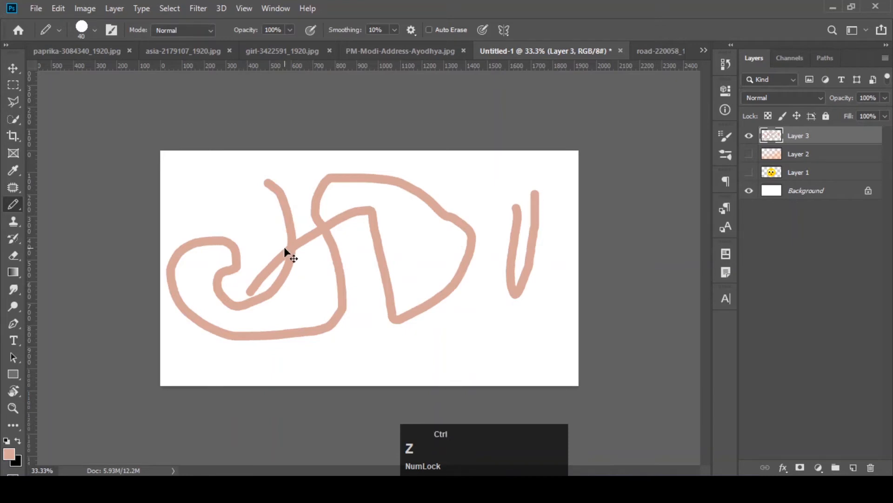
key(ctrl+z)
key(ctrl+z)
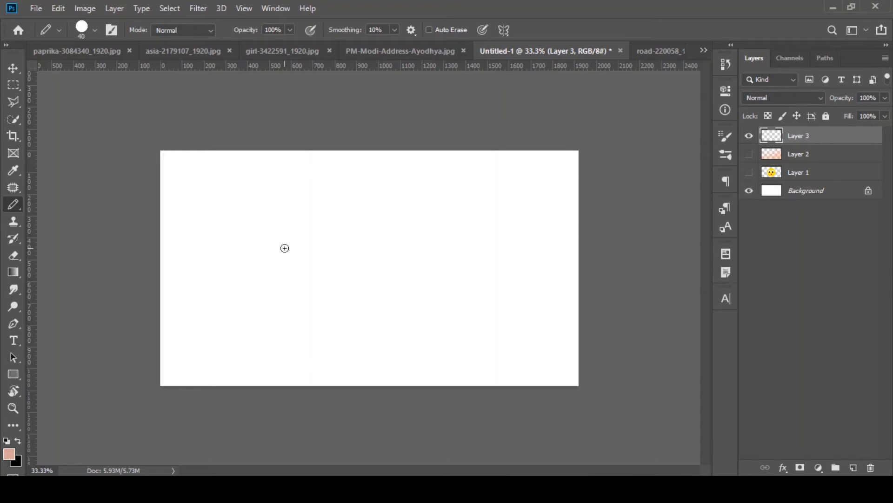
- Switch to girl-3422591_1920.jpg with the Color Replacement Tool and set its sampling to Continuous for work on the shawl
right_click(14, 204)
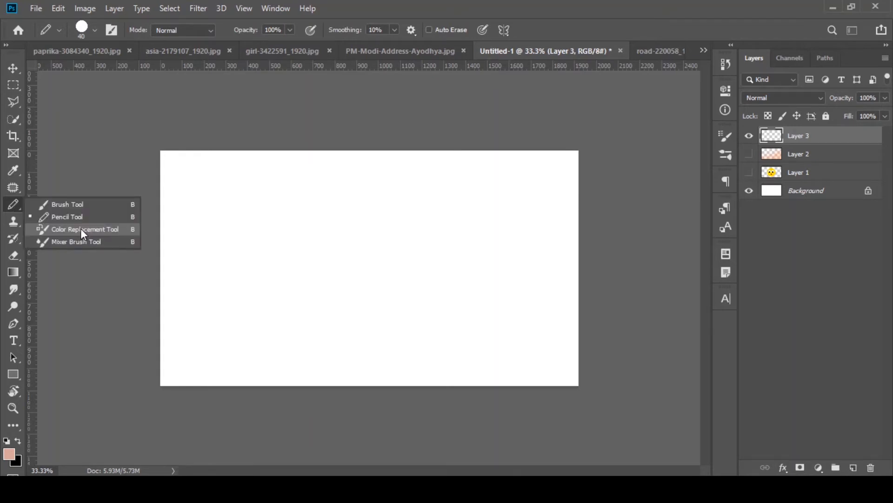
click(82, 230)
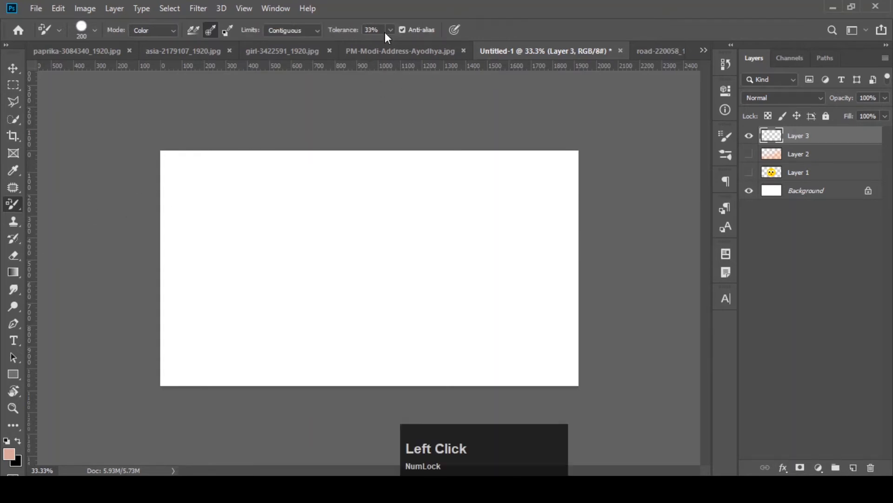
click(295, 48)
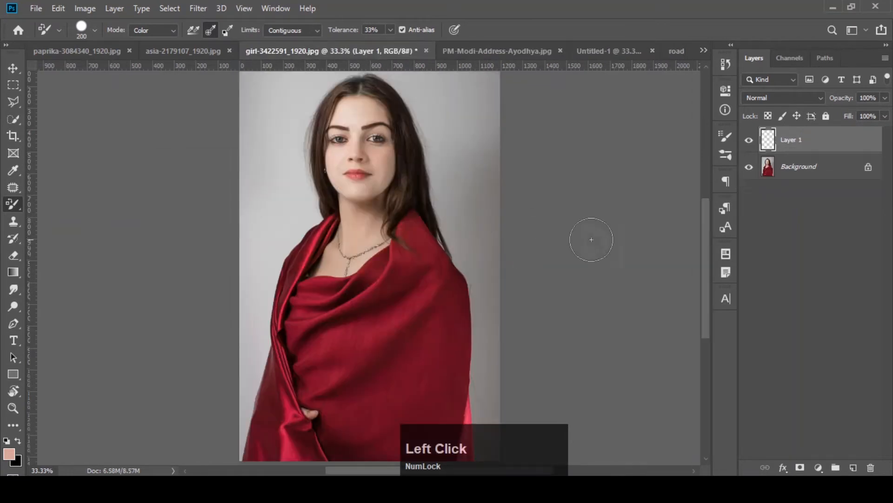
key(ctrl+minus)
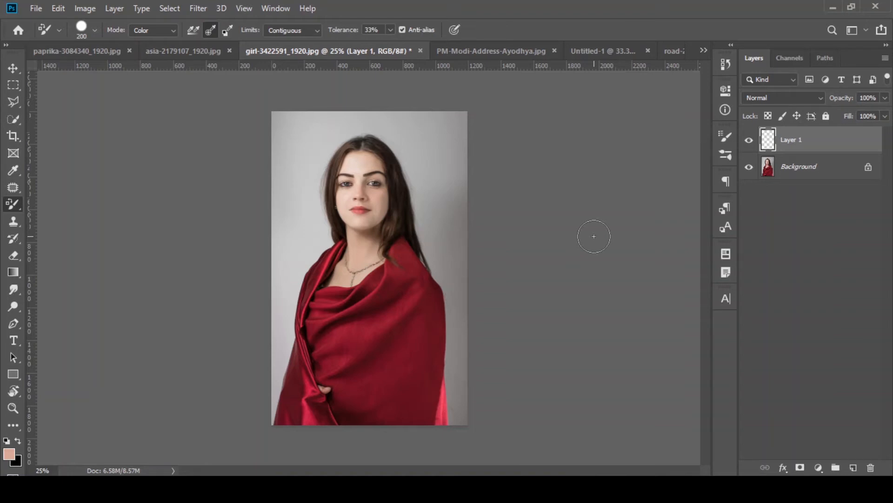
right_click(13, 203)
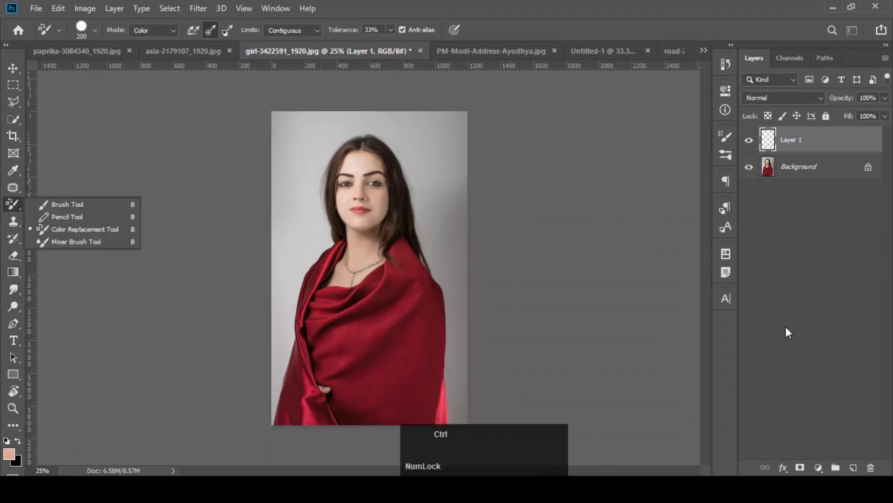
key(ctrl+plus)
key(ctrl+plus)
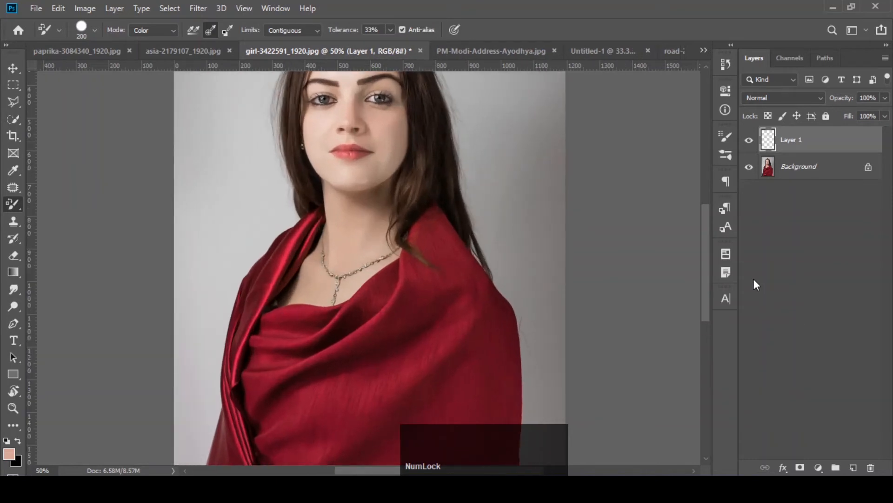
drag(705, 233, 704, 256)
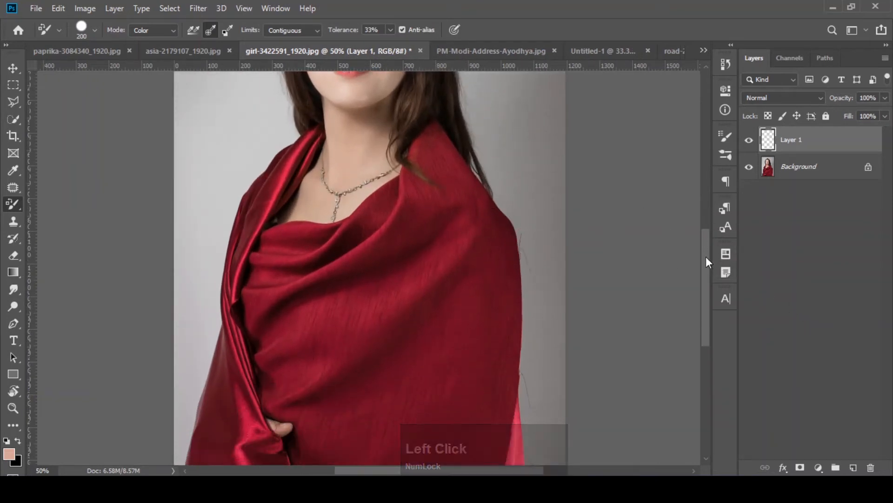
drag(706, 257, 706, 275)
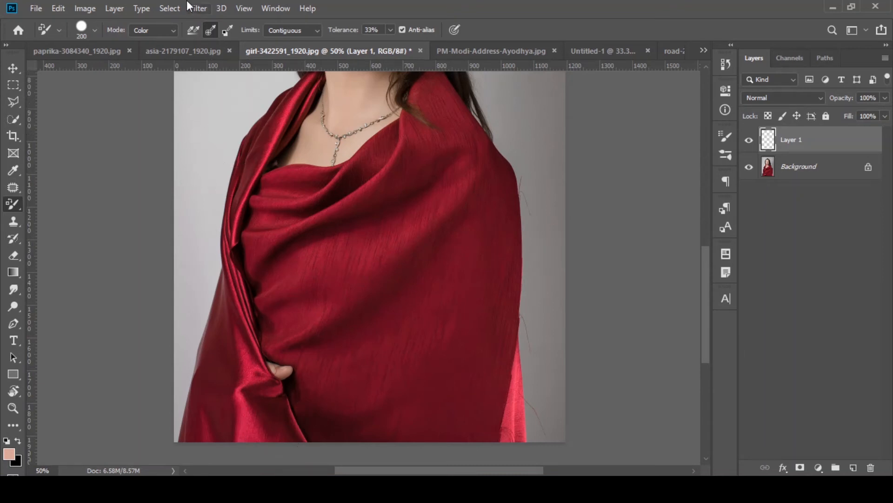
click(193, 30)
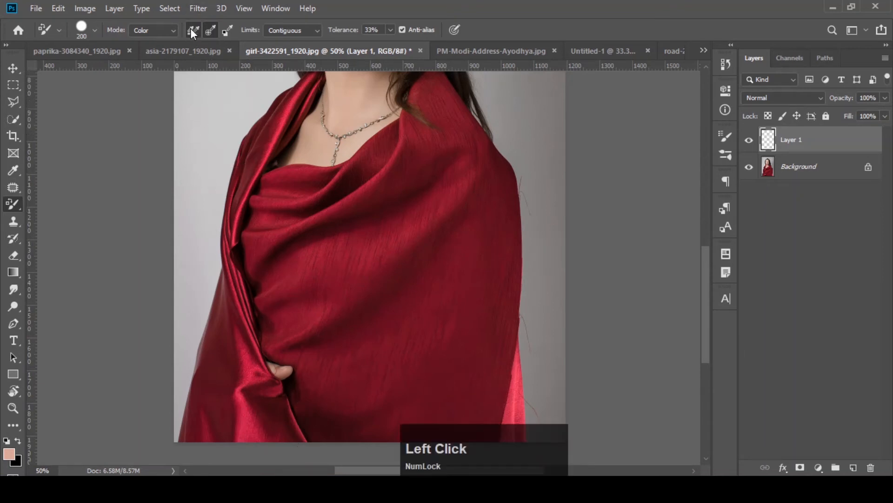
click(94, 30)
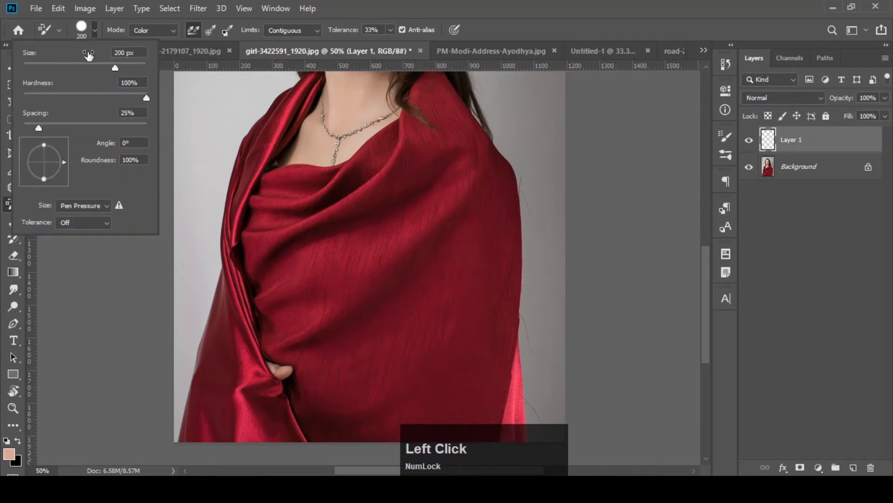
click(94, 29)
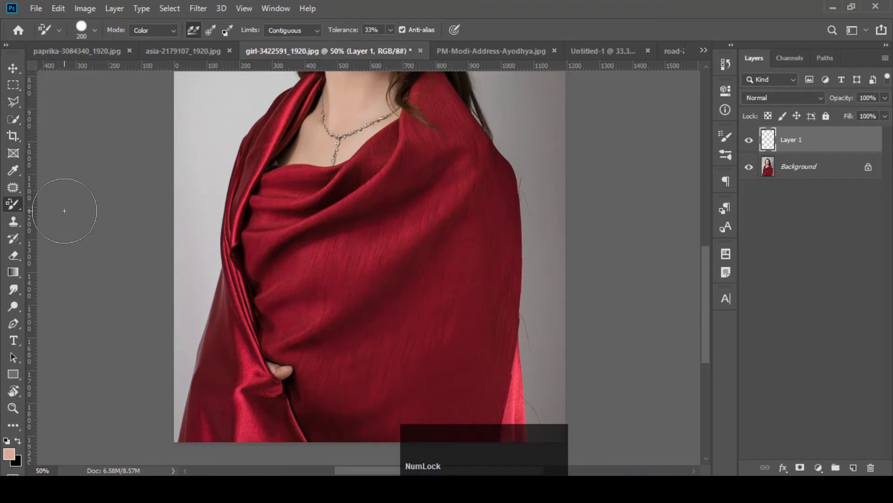
- Set the background color to the shawl's dark red (6e0e23) by sampling it from the photo
click(16, 446)
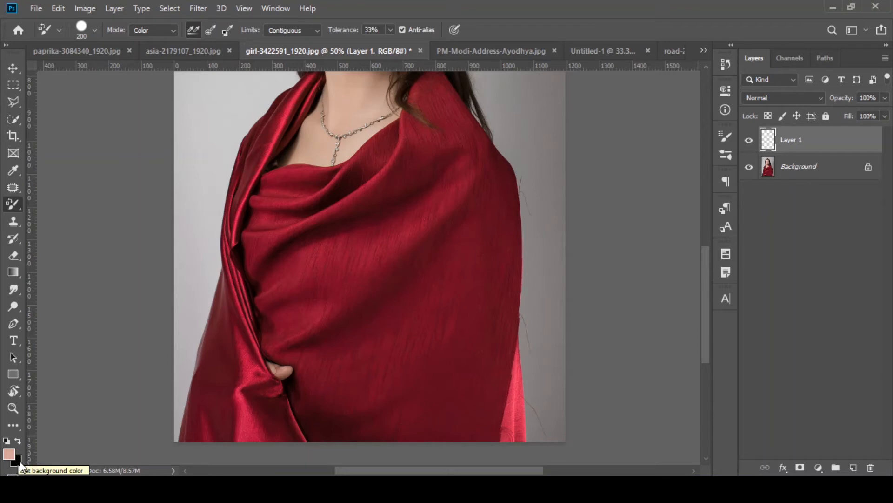
click(18, 462)
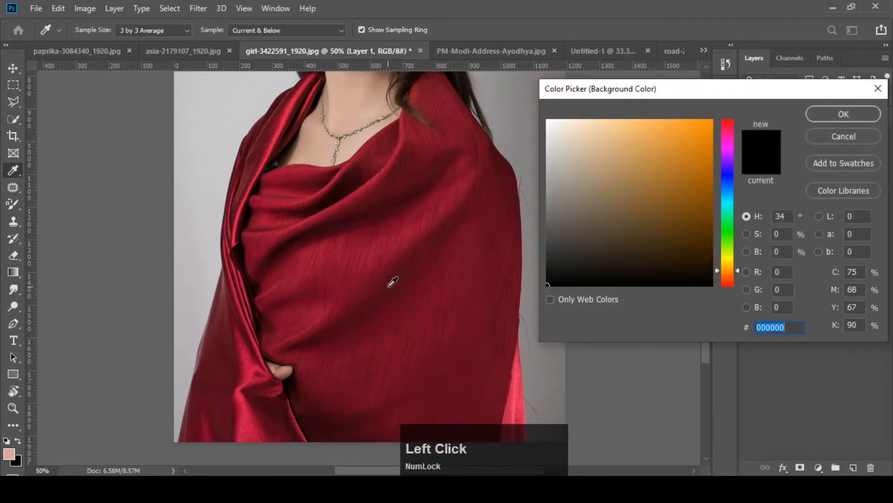
click(386, 264)
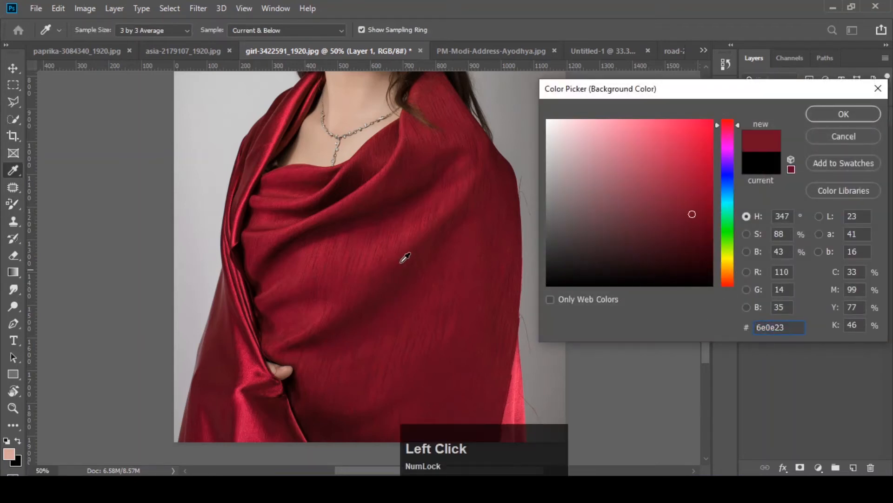
click(825, 111)
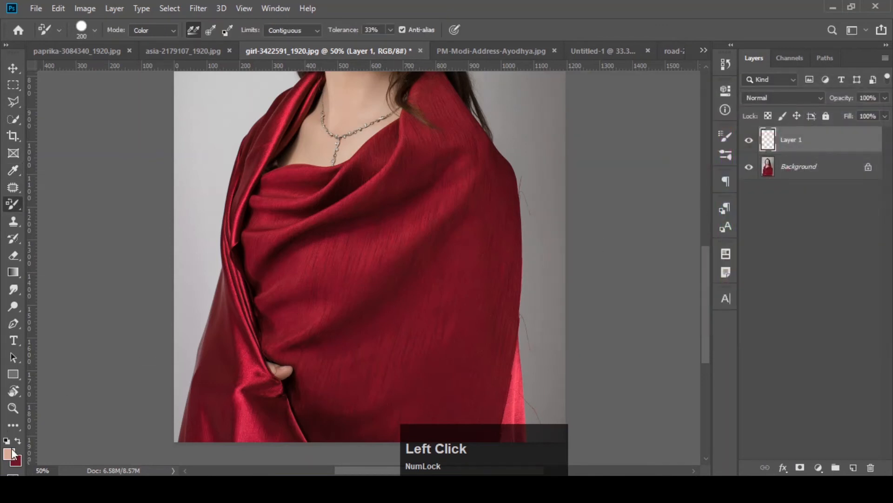
- Set the foreground color to bright blue, 0036ff
click(10, 454)
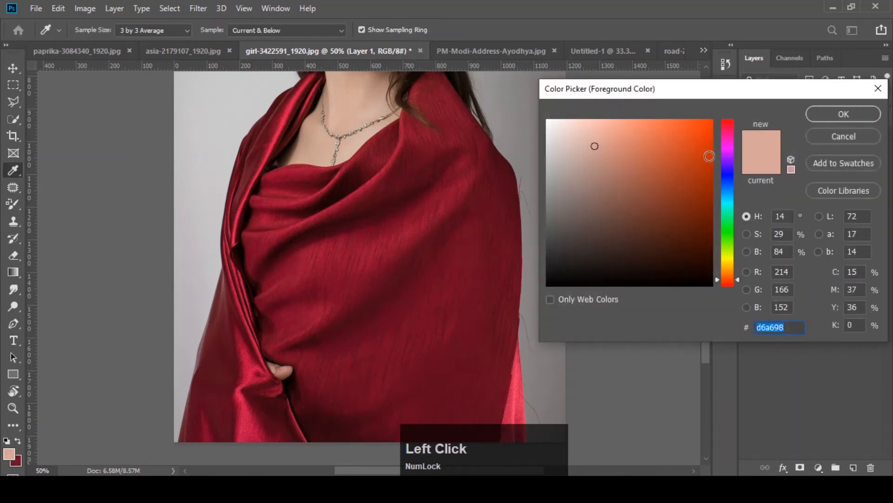
drag(727, 160, 724, 180)
drag(692, 152, 732, 106)
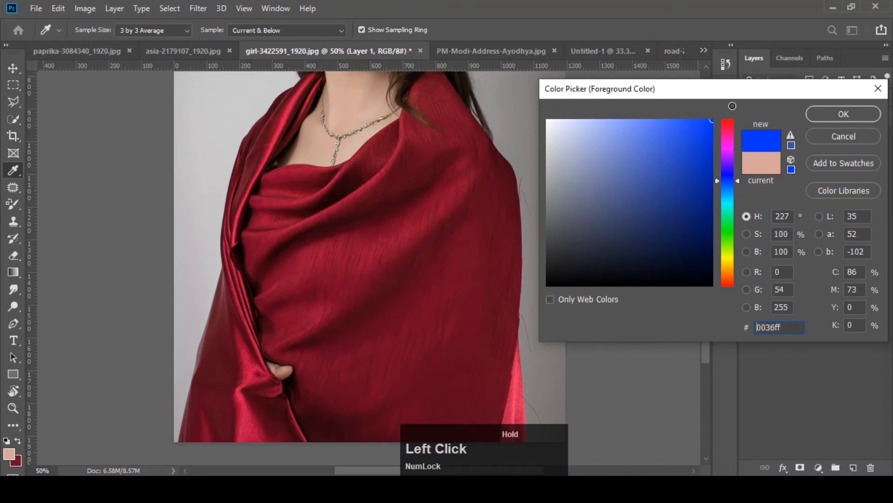
click(841, 116)
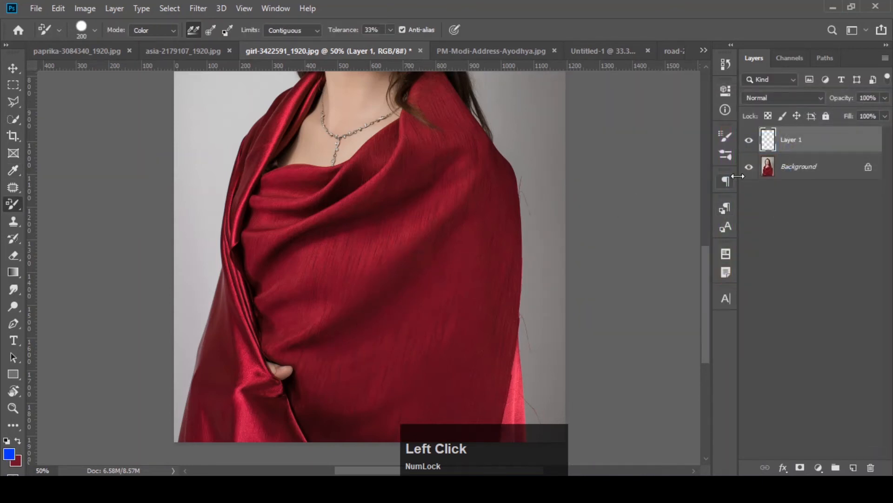
- Try recoloring the shawl blue with the hard-edged Color Replacement brush on the Background copy layer, and undo the stroke
mouse_move(455, 263)
mouse_down()
mouse_move(442, 231)
mouse_move(409, 235)
mouse_move(262, 304)
mouse_move(419, 283)
mouse_move(429, 323)
mouse_move(385, 380)
mouse_move(330, 313)
mouse_move(295, 315)
mouse_move(382, 327)
mouse_move(373, 355)
mouse_move(280, 316)
mouse_move(244, 349)
mouse_move(219, 409)
mouse_move(227, 415)
mouse_up()
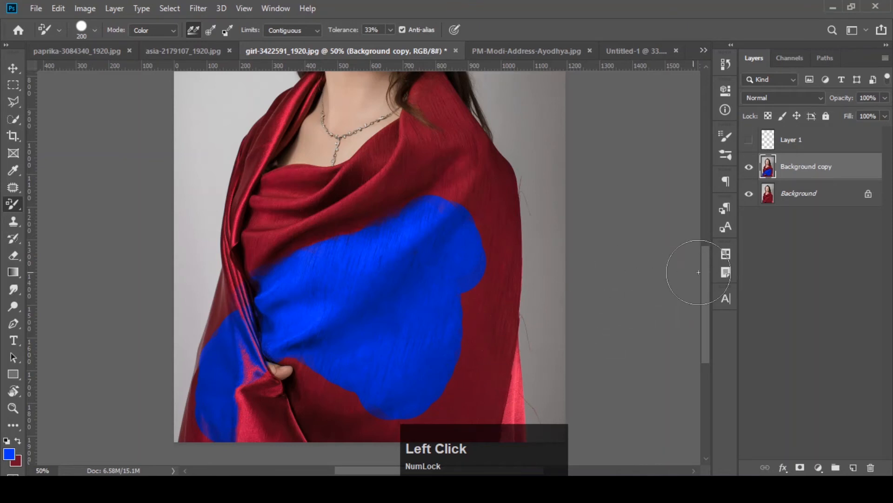
key(ctrl+z)
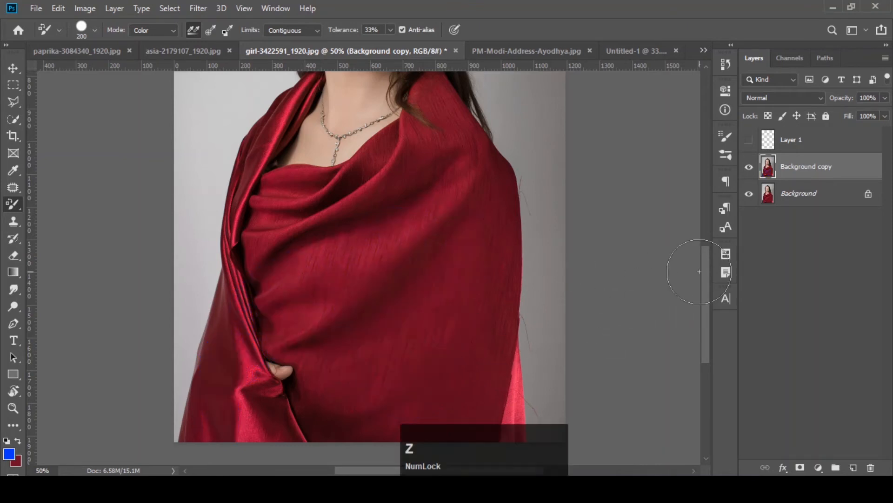
- Set the Color Replacement brush hardness to 0%, test a soft blue stroke over the shawl, and undo that stroke
click(94, 30)
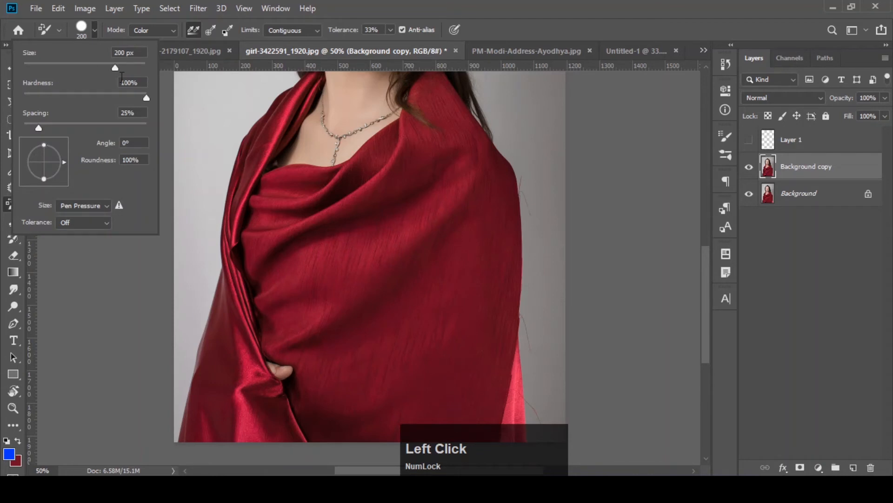
drag(145, 97, 2, 105)
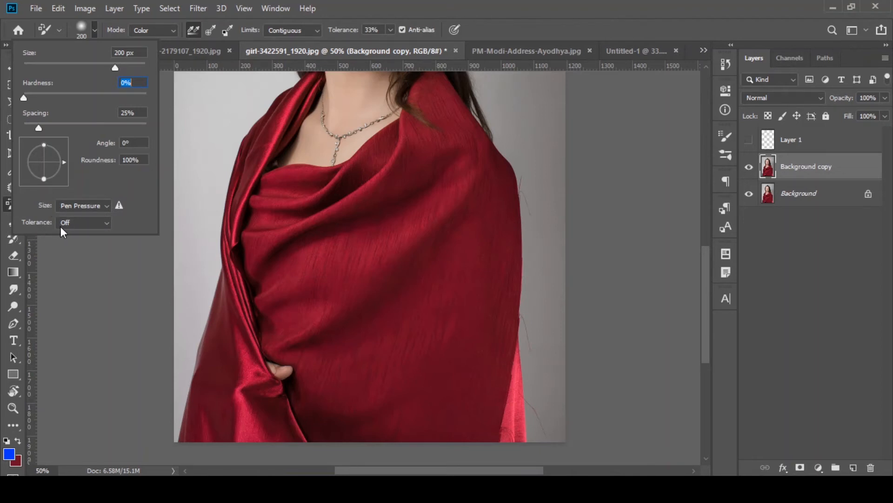
click(102, 207)
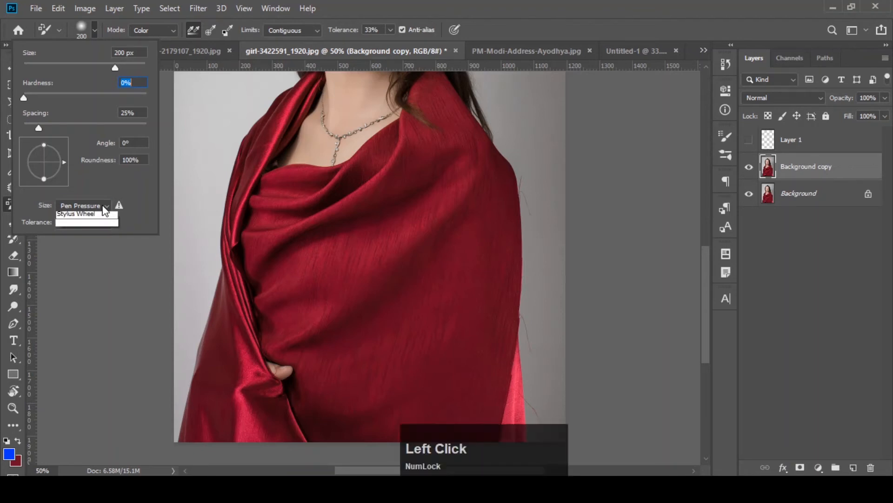
click(104, 208)
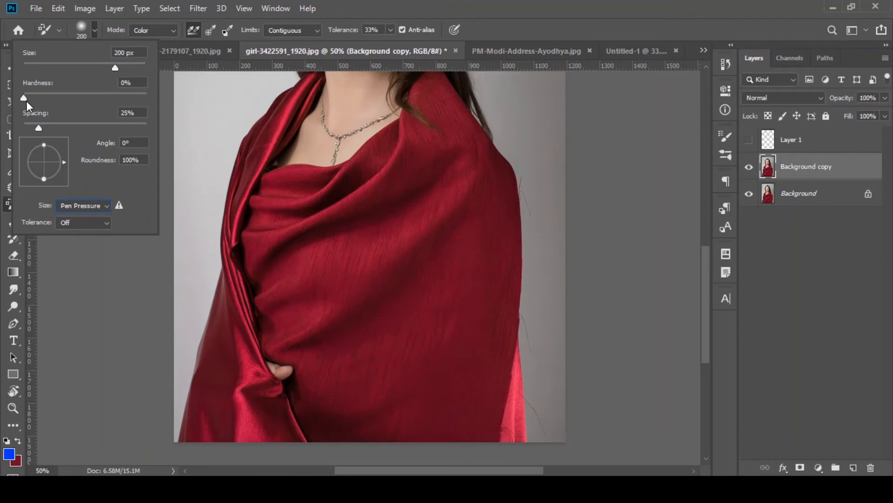
drag(26, 101, 143, 93)
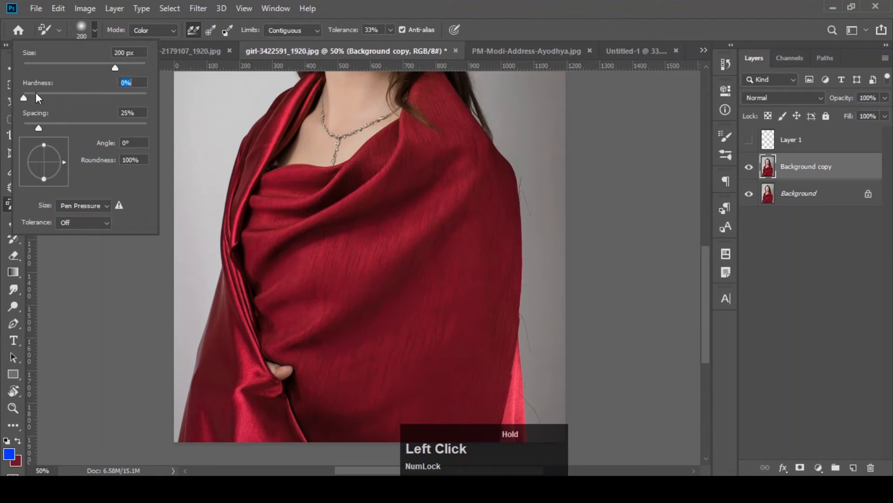
click(94, 30)
mouse_move(405, 307)
mouse_down()
mouse_move(391, 268)
mouse_move(359, 250)
mouse_move(317, 279)
mouse_move(373, 308)
mouse_move(378, 325)
mouse_move(420, 218)
mouse_move(315, 254)
mouse_move(362, 244)
mouse_move(428, 251)
mouse_move(425, 332)
mouse_move(439, 311)
mouse_move(437, 227)
mouse_move(453, 245)
mouse_move(449, 334)
mouse_move(458, 320)
mouse_move(424, 276)
mouse_up()
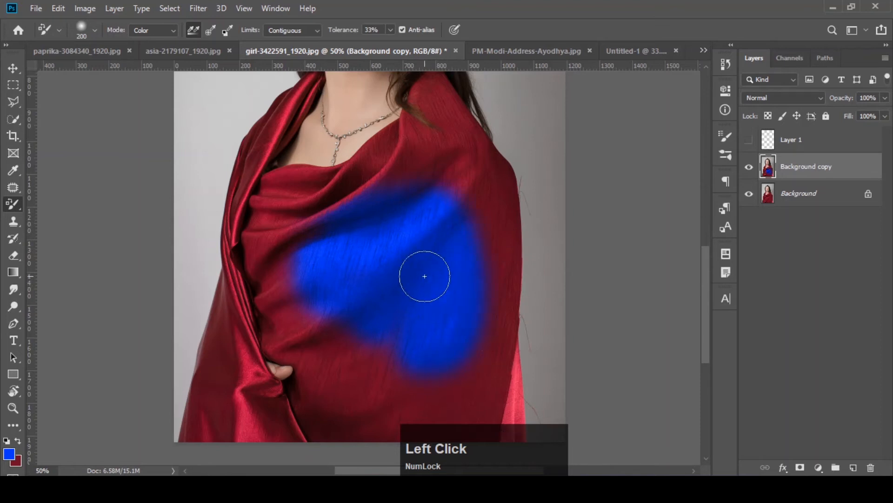
key(ctrl+z)
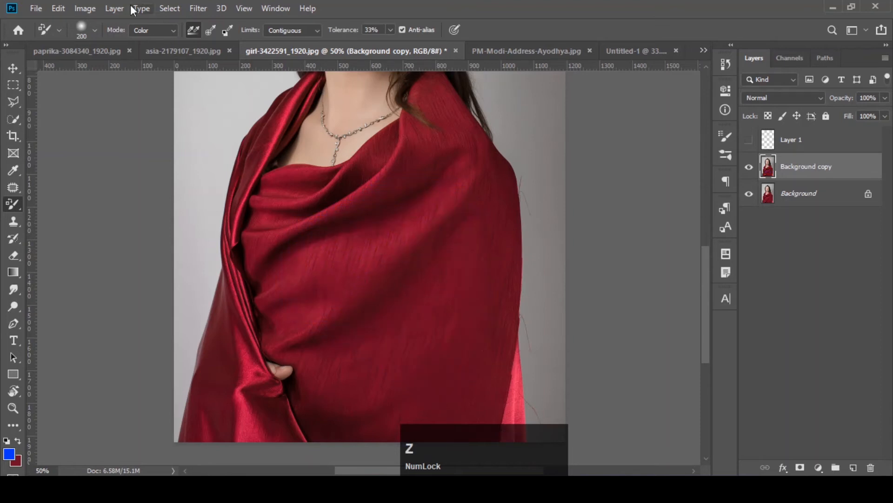
- Set the Color Replacement mode to Saturation, try a stroke over the middle of the shawl, and undo it
click(158, 30)
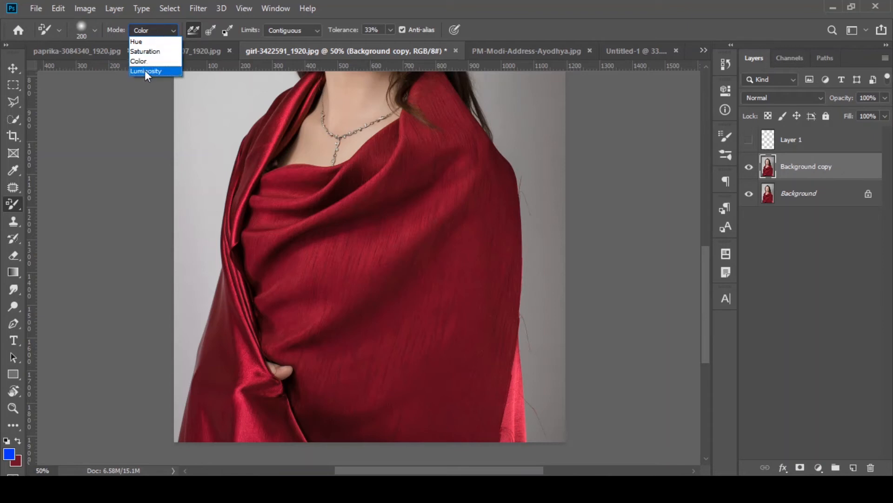
click(145, 51)
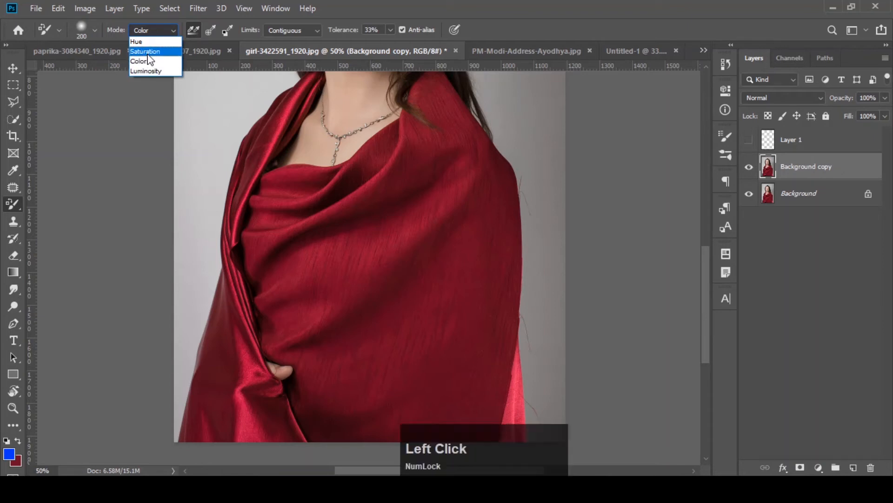
mouse_move(371, 255)
mouse_down()
mouse_move(362, 291)
mouse_move(405, 242)
mouse_move(400, 316)
mouse_move(438, 253)
mouse_move(418, 351)
mouse_move(461, 265)
mouse_move(449, 355)
mouse_move(490, 266)
mouse_move(458, 363)
mouse_move(433, 239)
mouse_move(417, 272)
mouse_up()
key(ctrl+z)
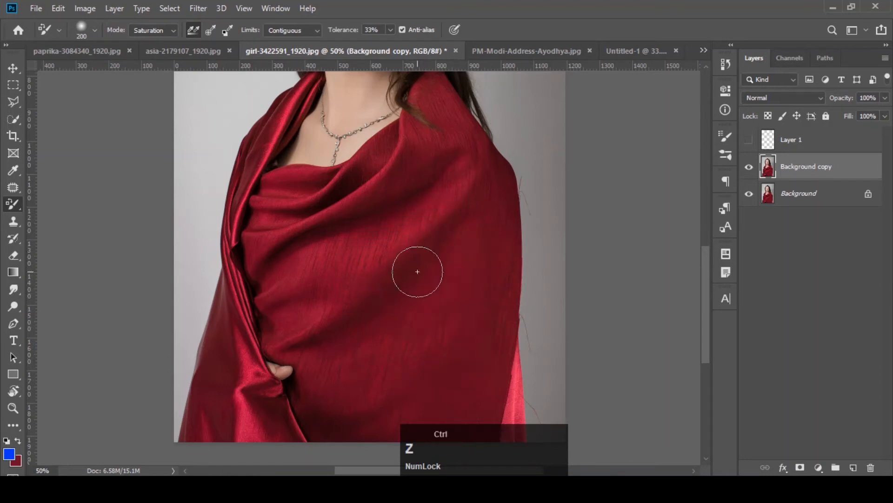
- Set the Color Replacement mode to Hue, try recoloring the shawl's front blue, and undo the stroke
click(153, 30)
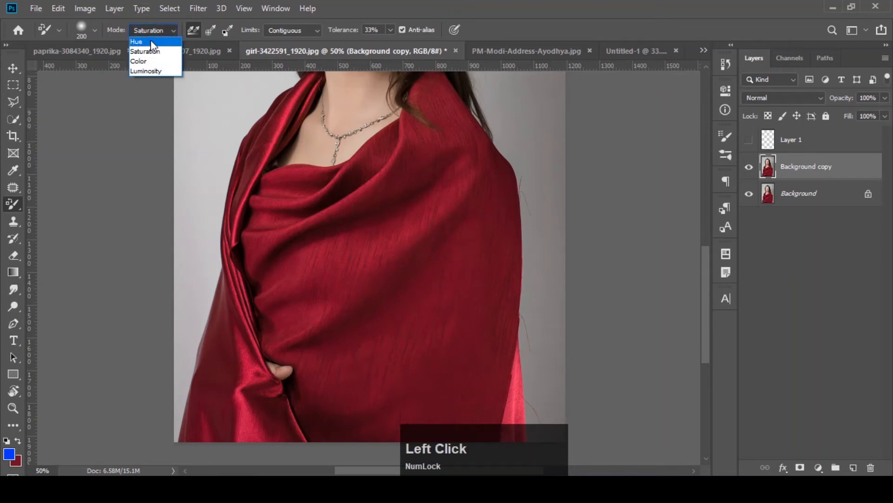
click(139, 39)
mouse_move(396, 239)
mouse_down()
mouse_move(375, 292)
mouse_move(385, 340)
mouse_move(404, 316)
mouse_move(415, 264)
mouse_move(426, 335)
mouse_move(388, 384)
mouse_move(449, 249)
mouse_move(430, 218)
mouse_move(372, 253)
mouse_move(345, 336)
mouse_move(353, 406)
mouse_move(337, 390)
mouse_move(319, 260)
mouse_move(313, 295)
mouse_move(307, 279)
mouse_move(348, 241)
mouse_move(431, 203)
mouse_move(477, 204)
mouse_move(456, 339)
mouse_up()
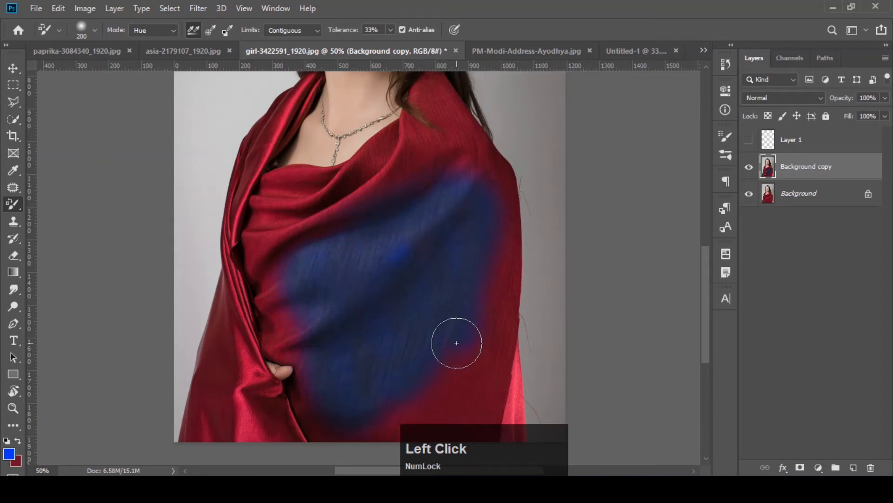
key(ctrl+z)
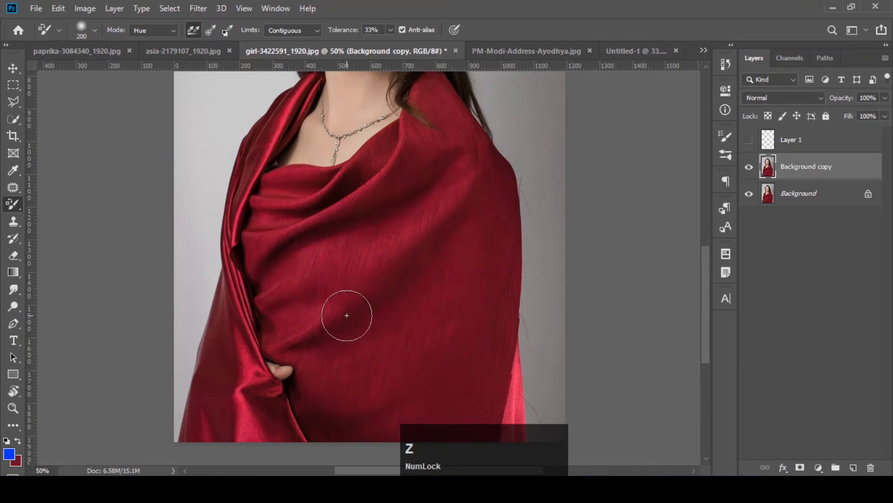
- Return the Color Replacement mode to Color and brush a soft blue streak down the middle of the shawl
click(161, 31)
click(152, 61)
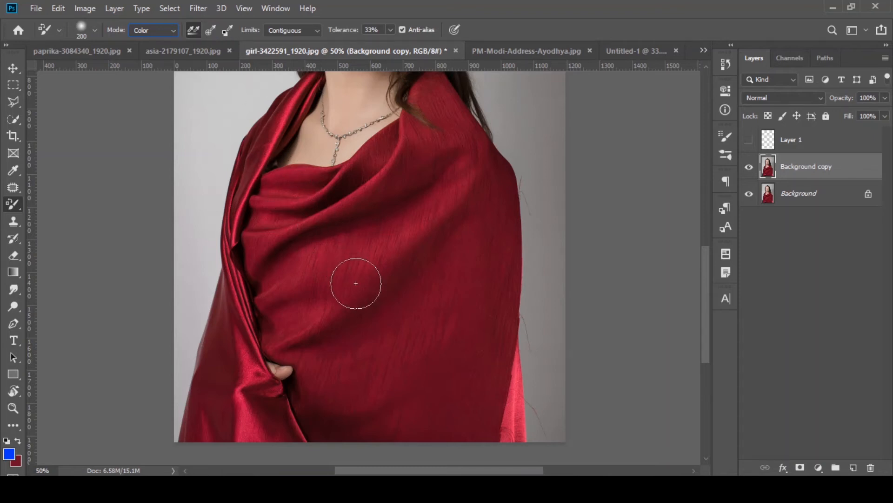
click(373, 329)
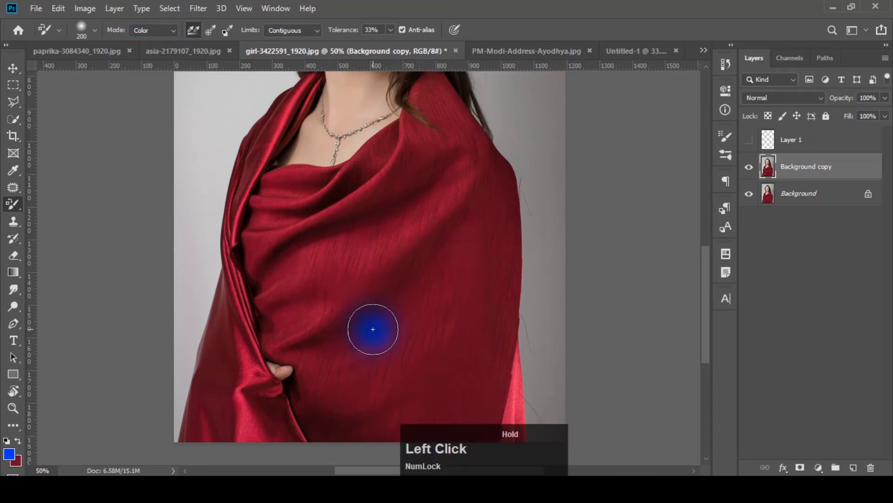
mouse_move(373, 329)
mouse_down()
mouse_move(411, 200)
mouse_move(389, 245)
mouse_up()
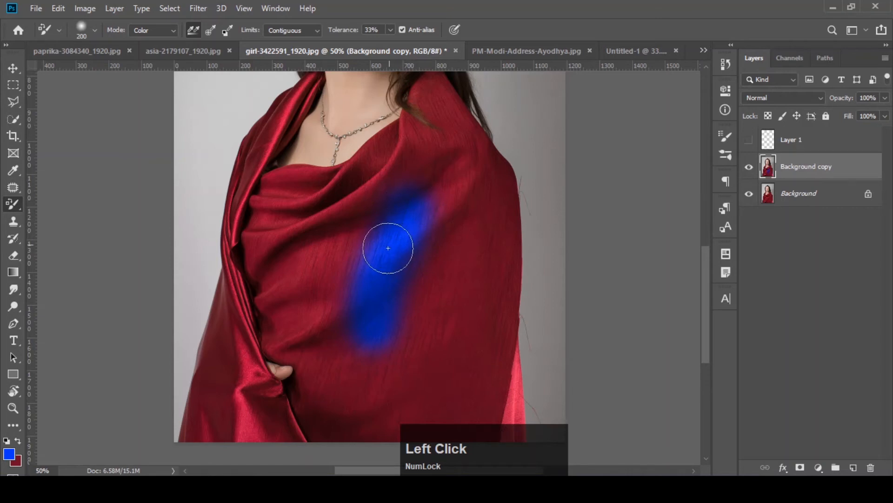
click(16, 463)
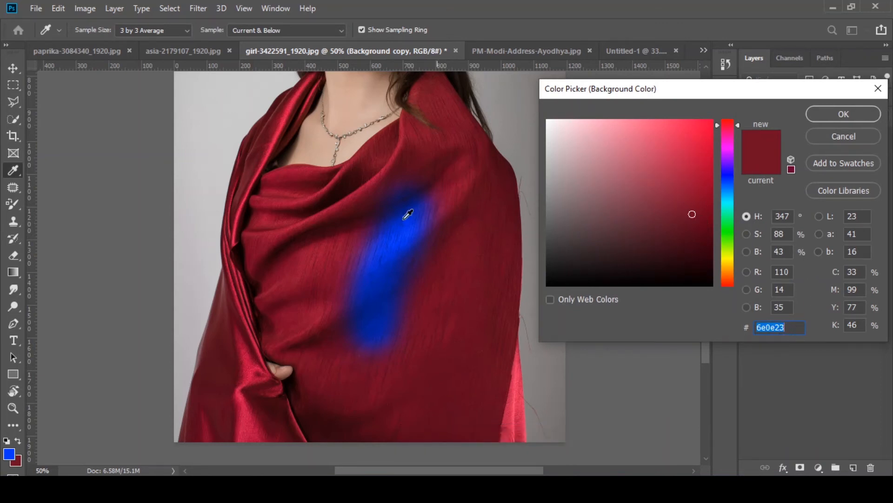
click(325, 227)
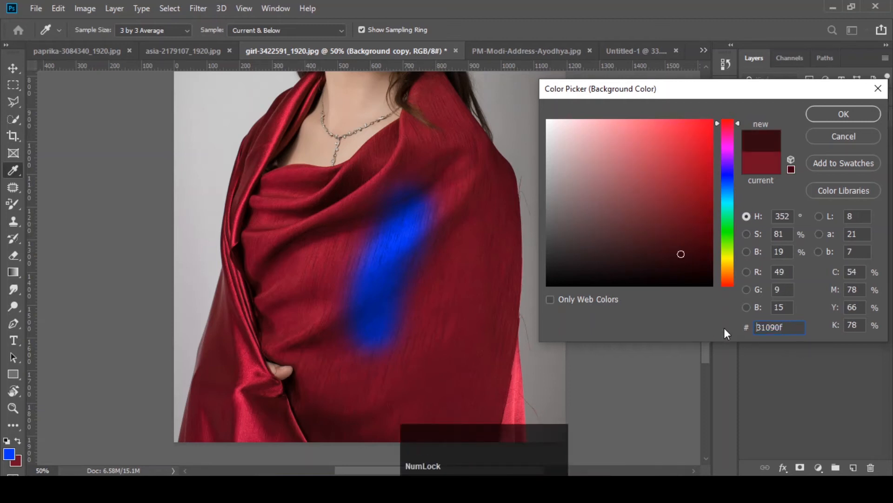
click(843, 136)
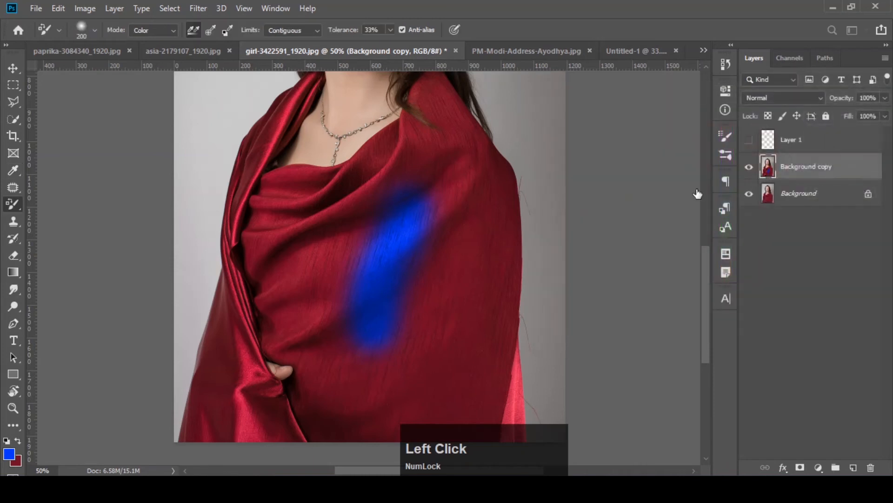
- Extend the blue recoloring across the shawl's front on the Background copy layer with the Color Replacement brush in continuous sampling
click(13, 206)
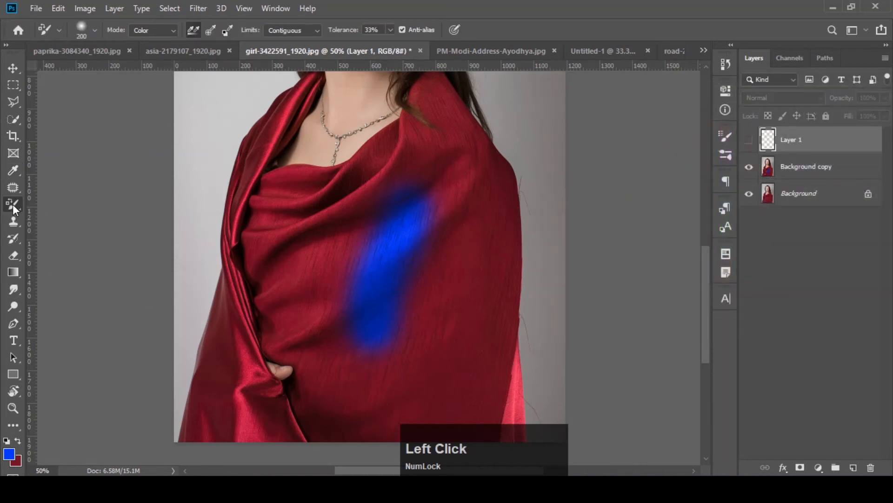
click(787, 173)
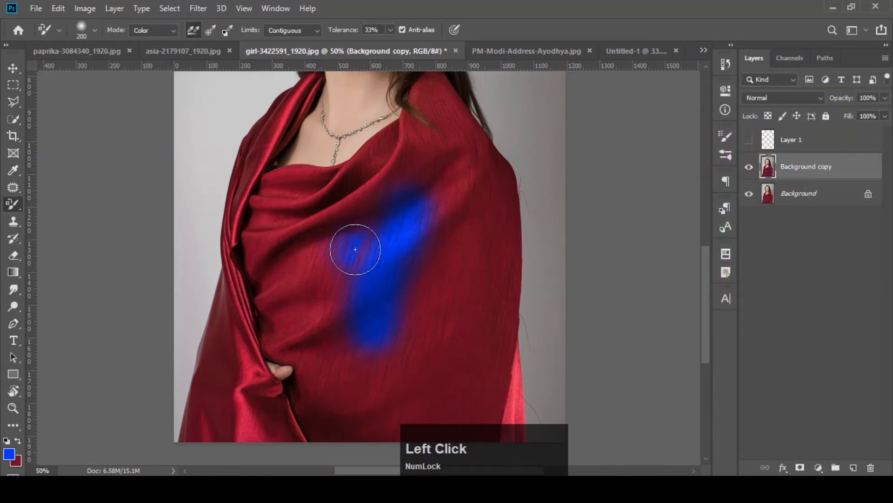
mouse_move(351, 249)
mouse_down()
mouse_move(357, 218)
mouse_move(319, 233)
mouse_move(360, 242)
mouse_move(364, 262)
mouse_move(373, 225)
mouse_up()
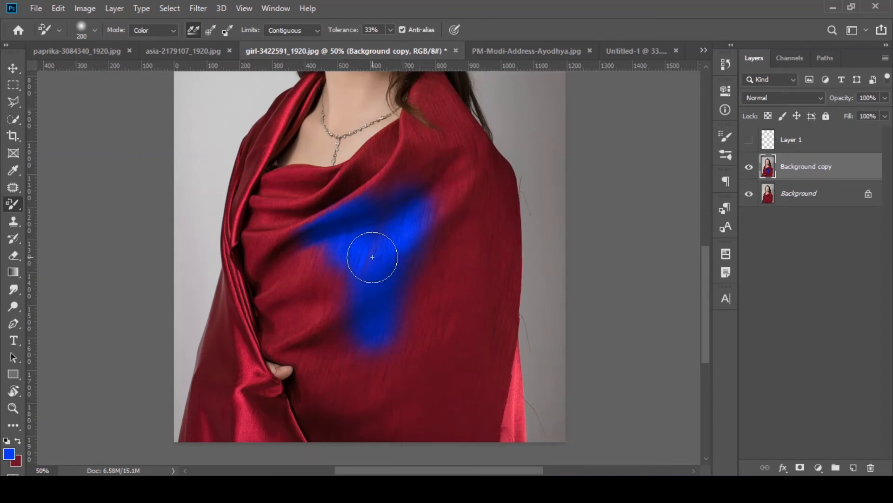
drag(375, 255, 374, 247)
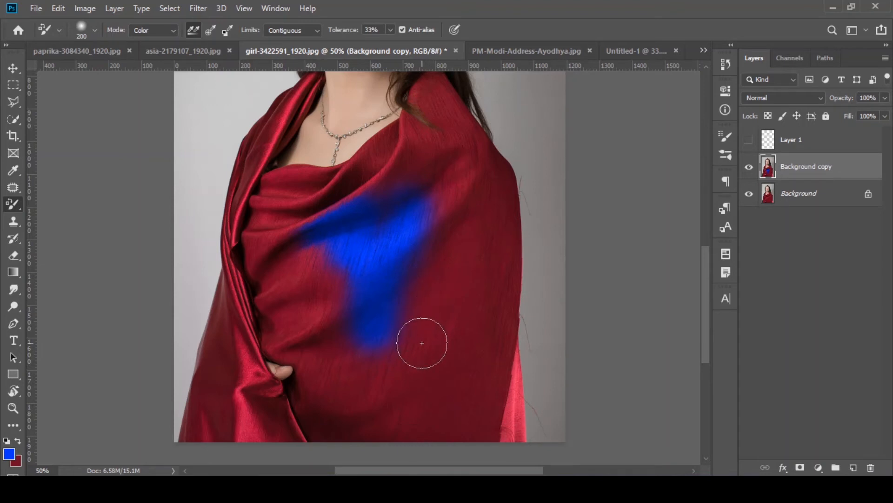
mouse_move(420, 343)
mouse_down()
mouse_move(442, 198)
mouse_move(407, 274)
mouse_move(383, 396)
mouse_move(445, 347)
mouse_up()
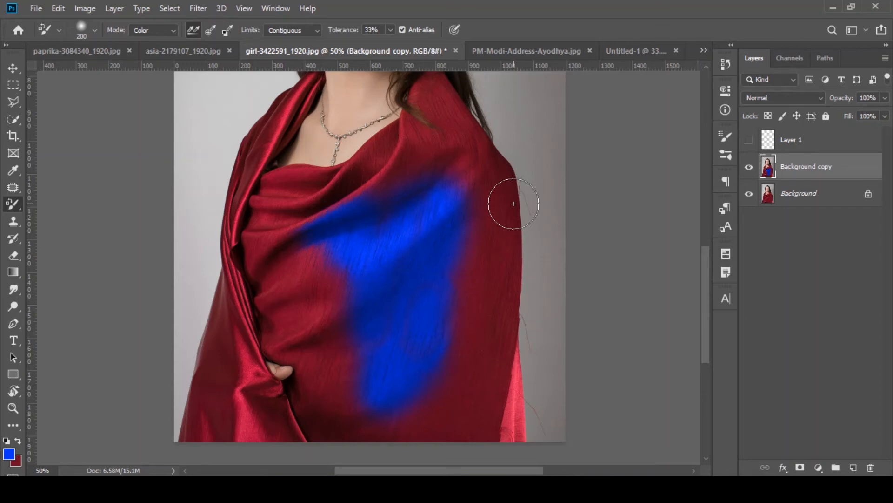
- Try recoloring the shawl's outer edge, moving the brush center onto the gray backdrop, and undo the strokes
click(513, 203)
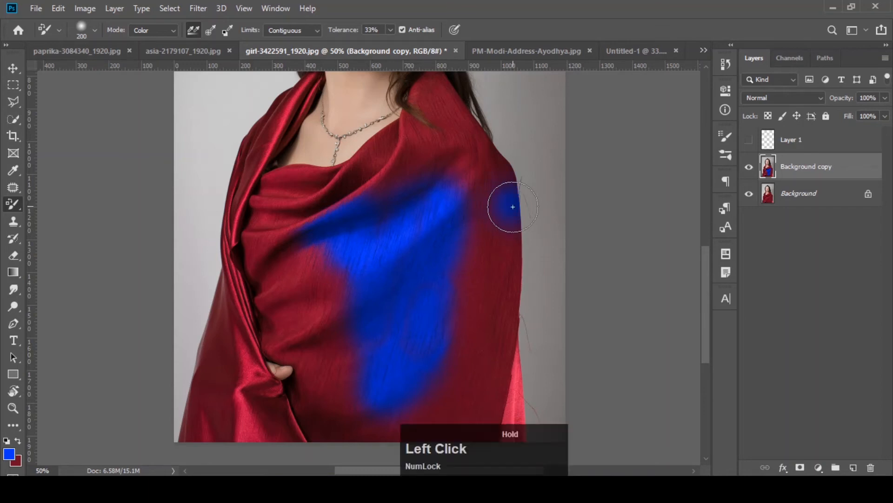
drag(513, 206, 509, 257)
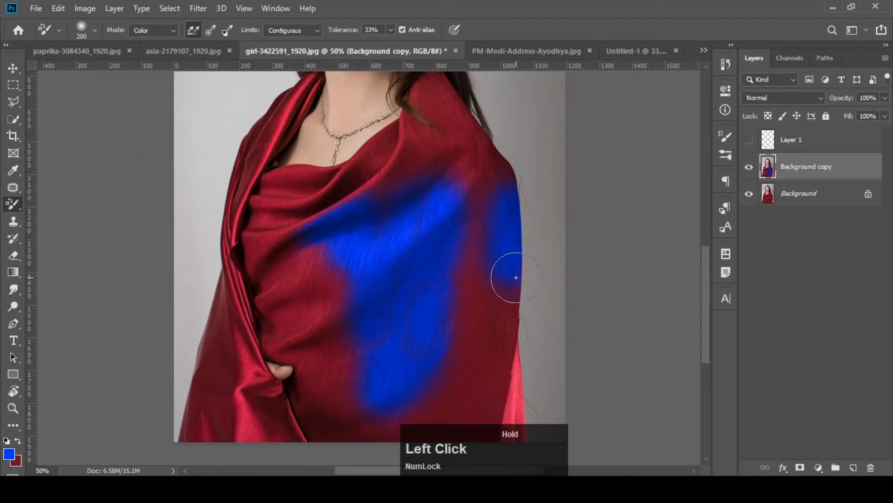
drag(516, 277, 518, 278)
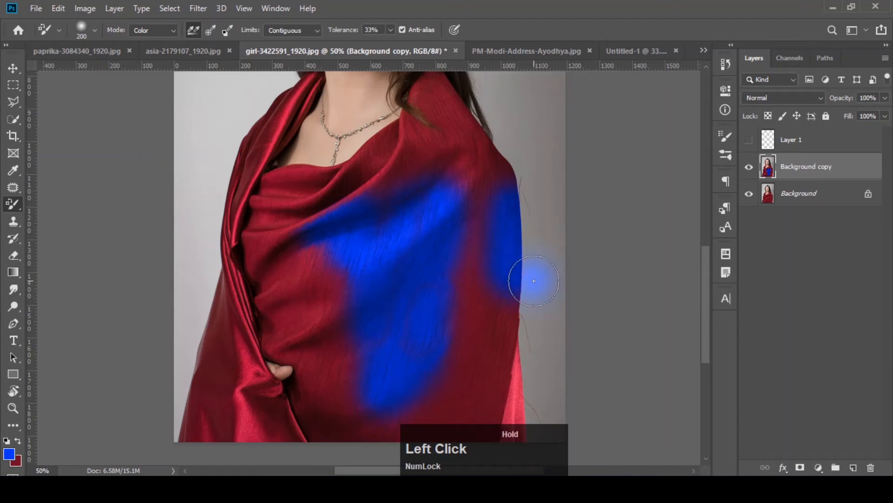
drag(534, 280, 535, 280)
key(ctrl+z)
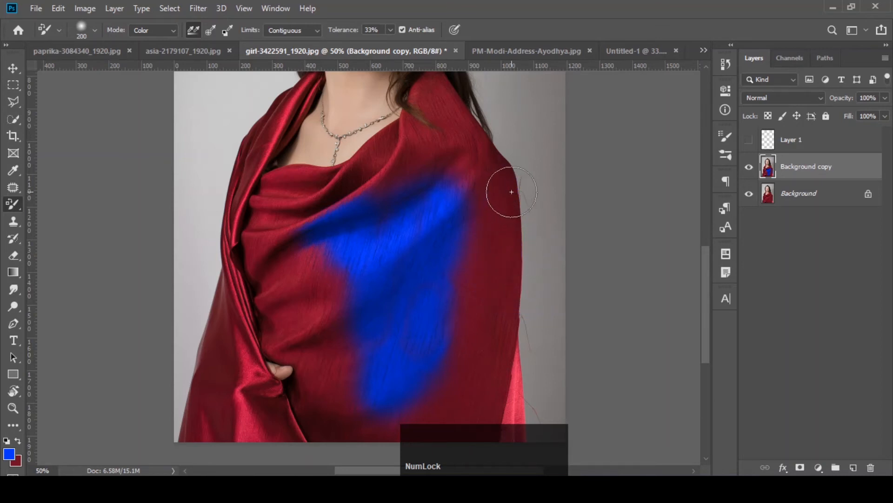
- Try brushing blue from the shawl's outer edge across to the opposite folds, and undo the test strokes
mouse_move(510, 190)
mouse_down()
mouse_move(500, 395)
mouse_move(483, 416)
mouse_move(482, 250)
mouse_move(469, 154)
mouse_move(418, 193)
mouse_move(417, 159)
mouse_move(405, 189)
mouse_move(400, 168)
mouse_move(353, 208)
mouse_move(370, 175)
mouse_move(293, 219)
mouse_move(320, 197)
mouse_move(254, 195)
mouse_move(243, 164)
mouse_move(273, 107)
mouse_move(283, 105)
mouse_move(228, 221)
mouse_up()
key(ctrl+z)
key(ctrl+z)
key(ctrl+z)
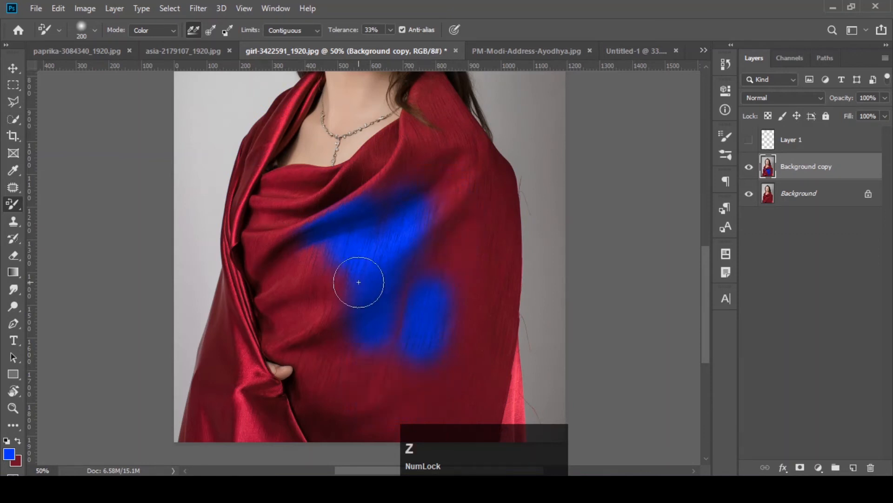
- Switch the Color Replacement sampling to Once and recolor the whole shawl blue, sampling from its middle
click(211, 29)
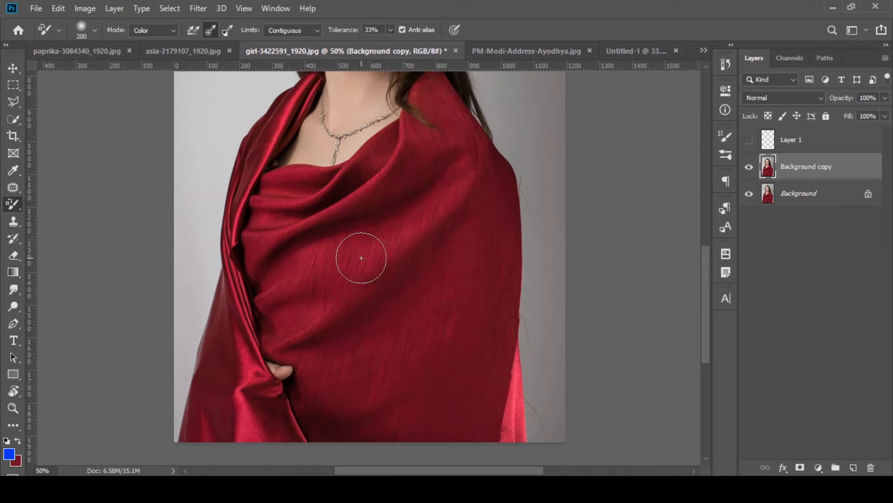
click(361, 258)
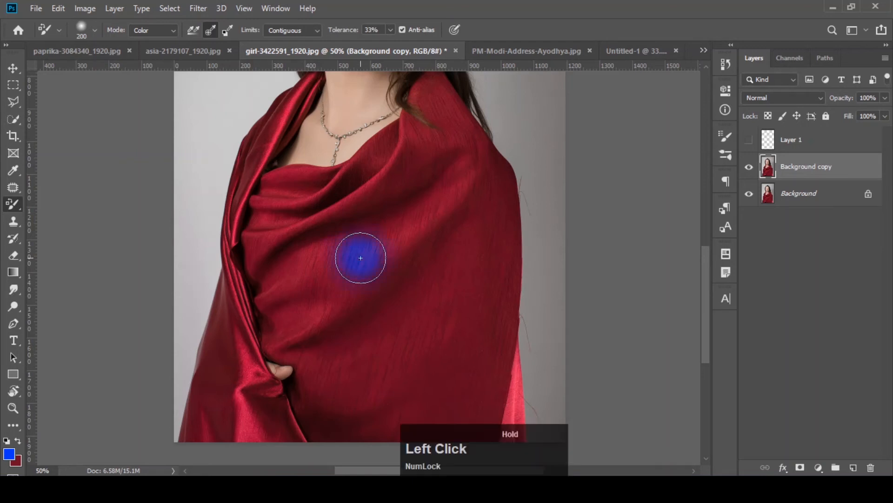
mouse_move(361, 258)
mouse_down()
mouse_move(387, 229)
mouse_move(480, 198)
mouse_move(452, 271)
mouse_move(341, 288)
mouse_move(425, 238)
mouse_move(397, 284)
mouse_move(284, 246)
mouse_move(209, 263)
mouse_move(319, 250)
mouse_move(305, 210)
mouse_move(199, 255)
mouse_move(331, 238)
mouse_move(333, 195)
mouse_move(190, 239)
mouse_move(230, 150)
mouse_move(272, 135)
mouse_move(259, 207)
mouse_move(386, 122)
mouse_move(343, 128)
mouse_move(336, 135)
mouse_move(438, 133)
mouse_move(548, 115)
mouse_up()
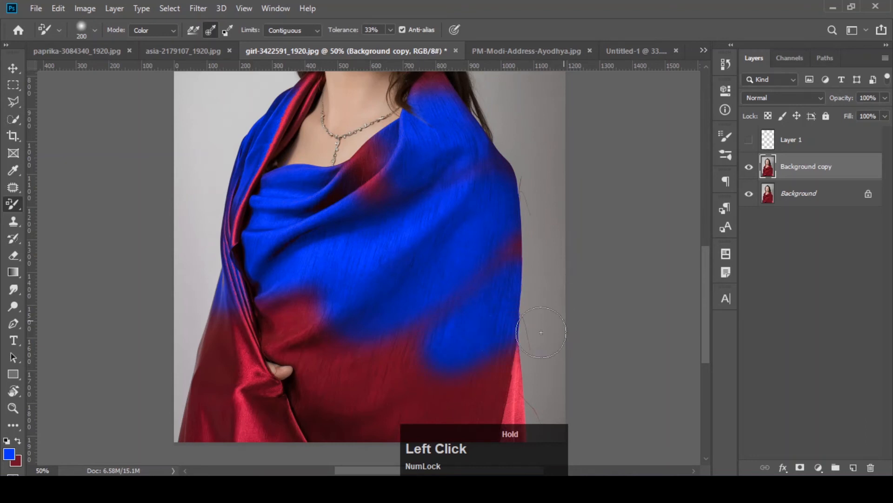
mouse_move(578, 231)
mouse_down()
mouse_move(448, 363)
mouse_move(309, 461)
mouse_move(412, 352)
mouse_move(233, 380)
mouse_move(176, 429)
mouse_move(312, 286)
mouse_move(226, 308)
mouse_move(125, 396)
mouse_move(390, 382)
mouse_move(513, 394)
mouse_move(570, 374)
mouse_up()
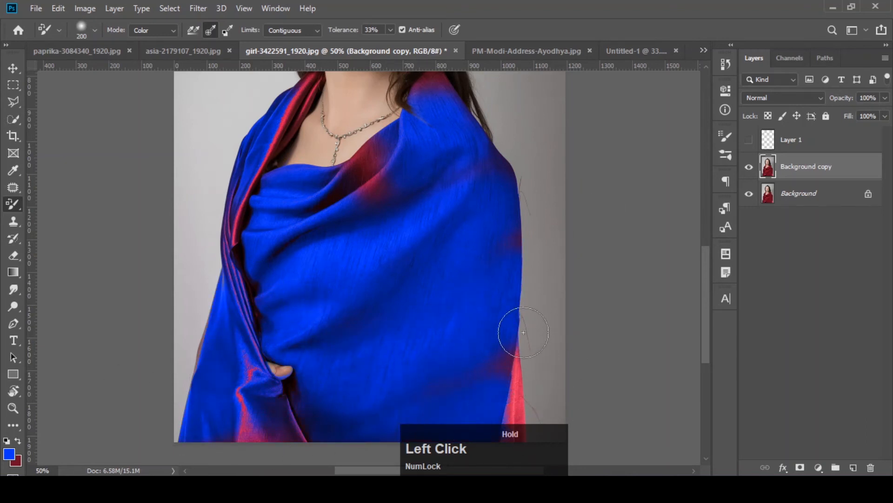
mouse_move(523, 332)
mouse_down()
mouse_move(492, 413)
mouse_move(484, 391)
mouse_move(510, 235)
mouse_move(512, 283)
mouse_move(455, 182)
mouse_move(309, 213)
mouse_move(397, 155)
mouse_move(428, 110)
mouse_move(485, 79)
mouse_move(409, 114)
mouse_move(372, 210)
mouse_move(317, 184)
mouse_move(196, 229)
mouse_move(299, 79)
mouse_move(224, 222)
mouse_move(272, 123)
mouse_move(199, 375)
mouse_move(234, 364)
mouse_move(268, 399)
mouse_move(268, 388)
mouse_move(226, 459)
mouse_move(297, 428)
mouse_move(304, 454)
mouse_move(235, 451)
mouse_move(253, 445)
mouse_move(257, 394)
mouse_move(239, 320)
mouse_move(248, 216)
mouse_move(235, 250)
mouse_move(240, 201)
mouse_move(227, 264)
mouse_move(238, 187)
mouse_move(247, 173)
mouse_move(247, 190)
mouse_move(285, 124)
mouse_move(282, 147)
mouse_move(267, 160)
mouse_move(285, 119)
mouse_move(234, 249)
mouse_move(237, 269)
mouse_move(339, 195)
mouse_move(318, 216)
mouse_move(402, 286)
mouse_move(496, 331)
mouse_move(503, 401)
mouse_move(508, 332)
mouse_move(508, 384)
mouse_move(493, 362)
mouse_up()
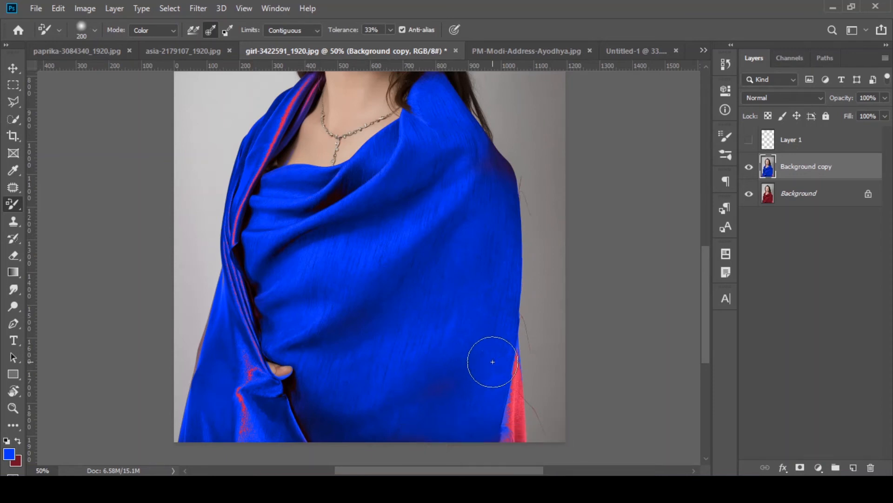
- Try recoloring the leftover red areas in the shawl's folds, and undo all the blue strokes
drag(706, 306, 706, 322)
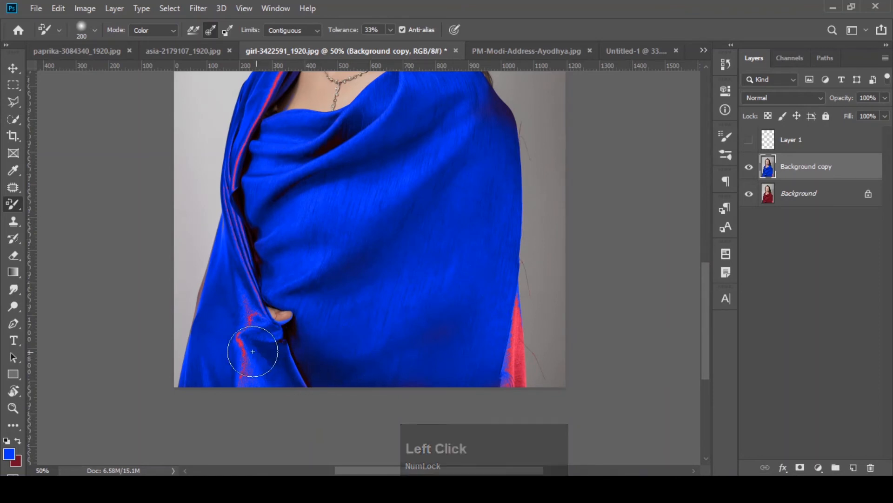
drag(240, 345, 245, 371)
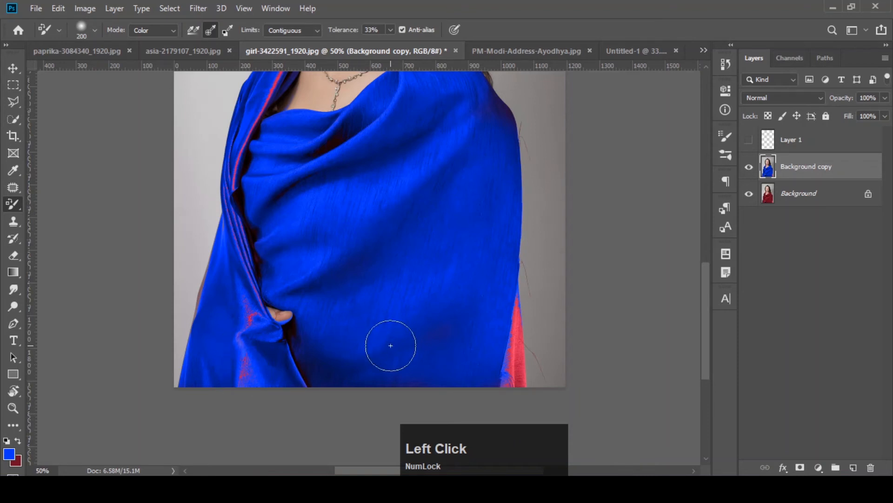
mouse_move(391, 345)
mouse_down()
mouse_move(406, 264)
mouse_move(405, 251)
mouse_move(391, 251)
mouse_up()
drag(250, 316, 240, 370)
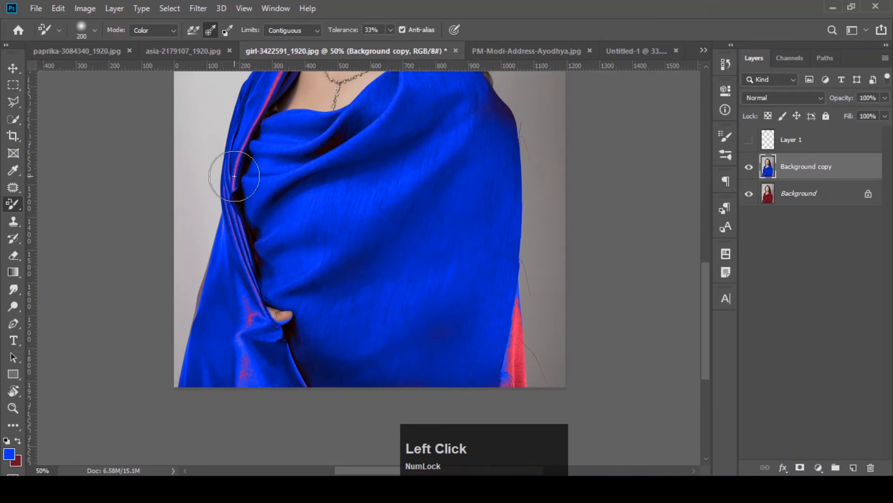
mouse_move(233, 176)
mouse_down()
mouse_move(233, 189)
mouse_move(253, 144)
mouse_move(240, 153)
mouse_move(236, 189)
mouse_move(251, 130)
mouse_move(234, 187)
mouse_up()
key(ctrl+z)
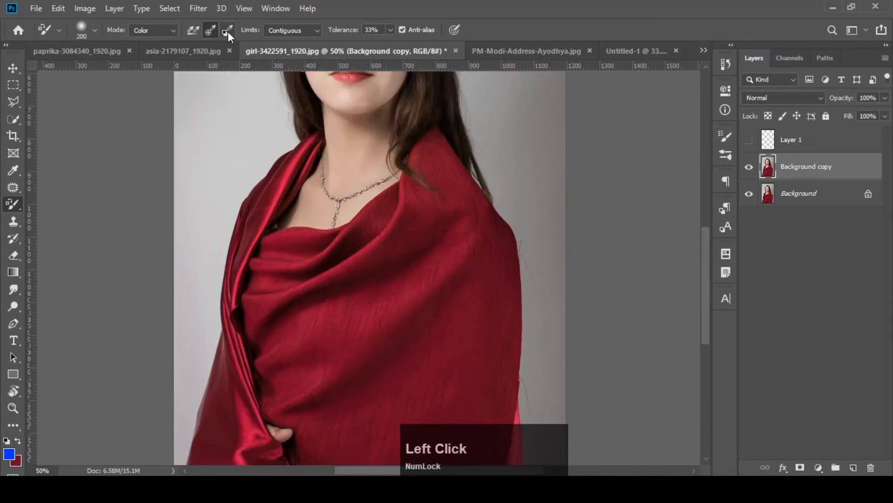
- Set the Color Replacement sampling to Background Swatch and sample the shawl's red (8d102e) as the background color
click(227, 31)
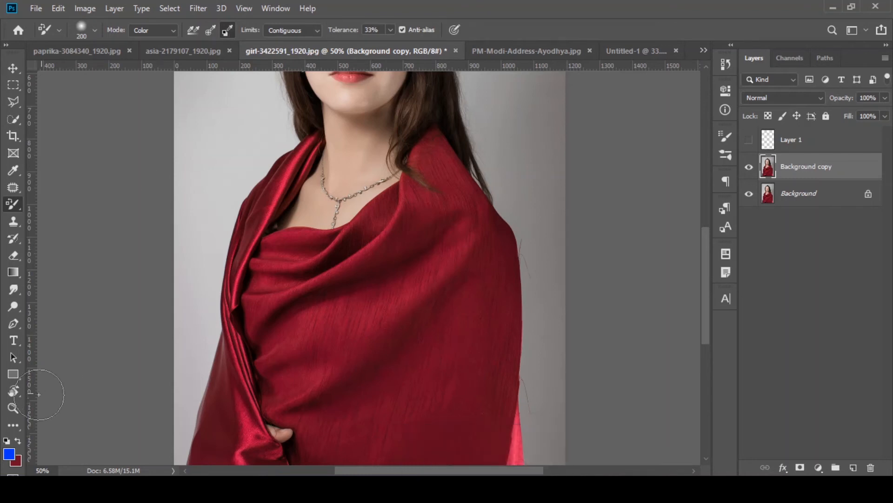
click(18, 461)
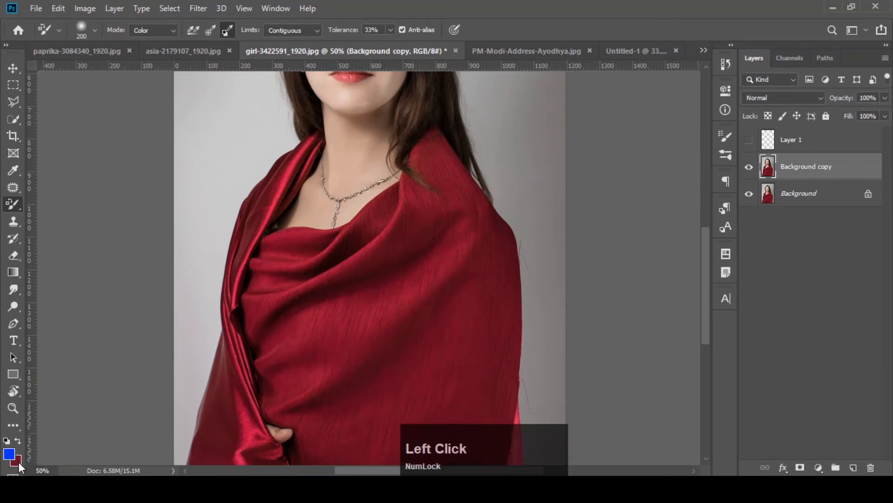
click(396, 308)
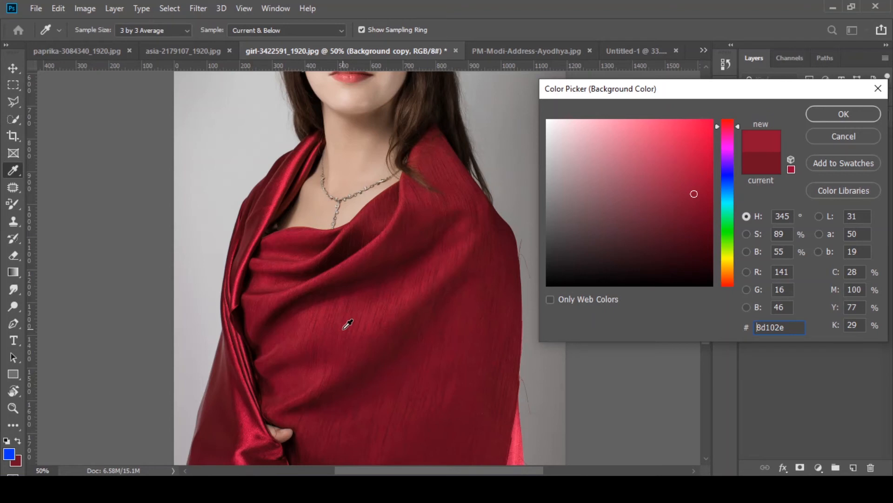
click(858, 113)
key(b)
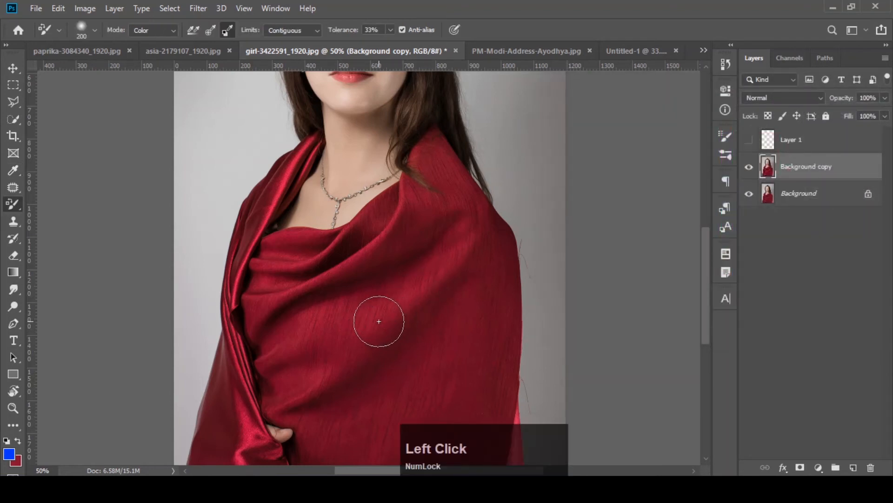
- Try recoloring the red shawl blue from its shoulder folds down to the hem with Background Swatch sampling, and undo all the strokes
click(387, 315)
drag(386, 316, 504, 253)
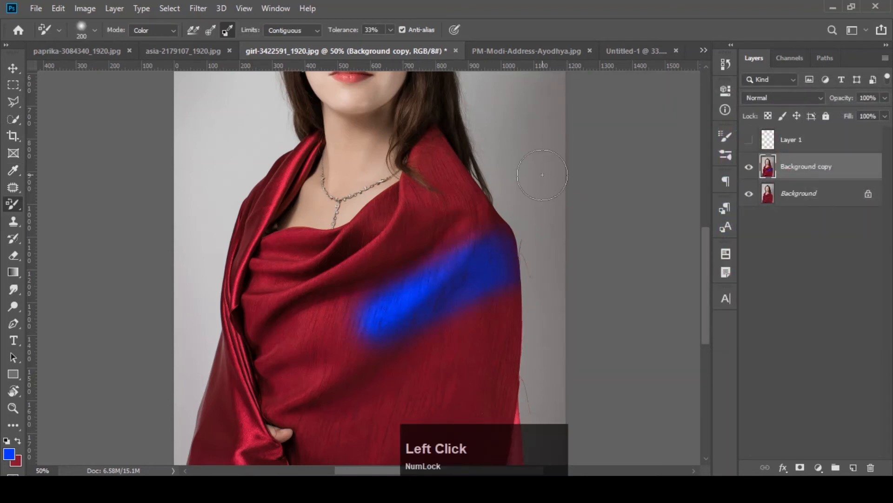
drag(486, 186, 383, 239)
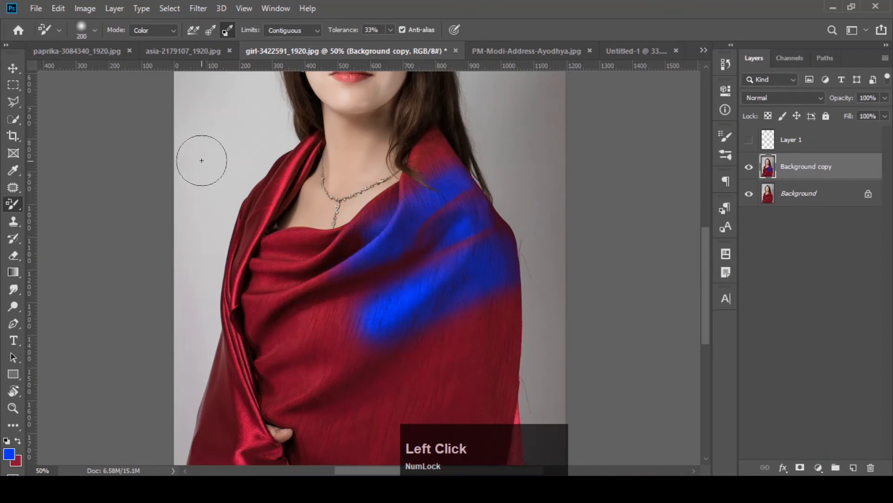
mouse_move(233, 242)
mouse_down()
mouse_move(262, 397)
mouse_move(383, 401)
mouse_move(257, 251)
mouse_move(205, 428)
mouse_move(430, 320)
mouse_up()
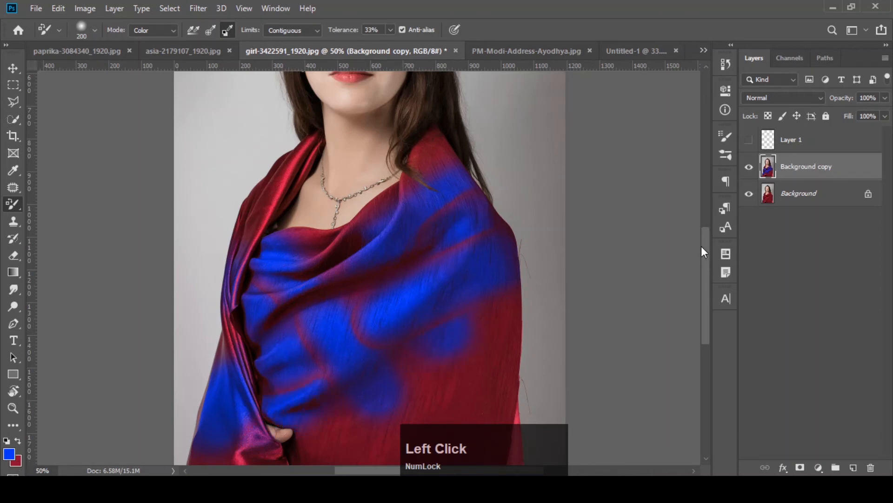
scroll(705, 252, down, 5)
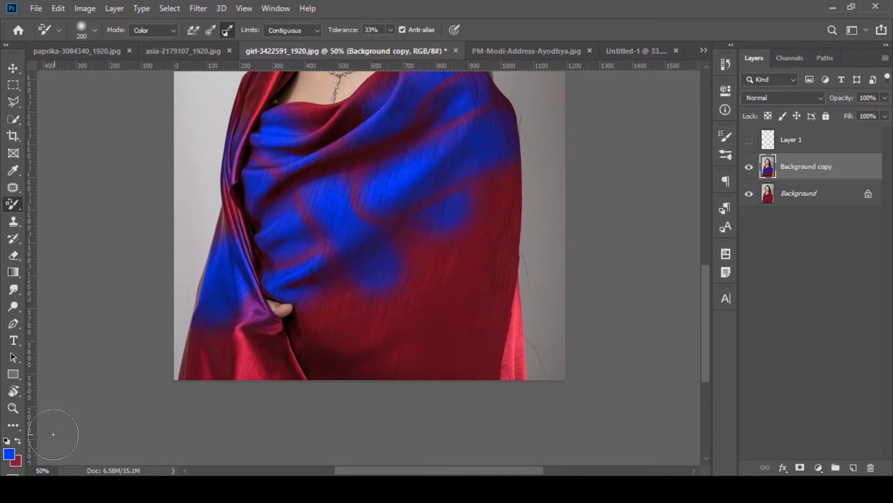
mouse_move(349, 354)
mouse_down()
mouse_move(345, 379)
mouse_move(393, 321)
mouse_move(466, 355)
mouse_move(442, 152)
mouse_move(409, 244)
mouse_move(285, 326)
mouse_move(225, 383)
mouse_move(311, 353)
mouse_move(402, 209)
mouse_move(515, 169)
mouse_move(509, 376)
mouse_move(488, 298)
mouse_move(177, 386)
mouse_move(437, 199)
mouse_move(463, 228)
mouse_up()
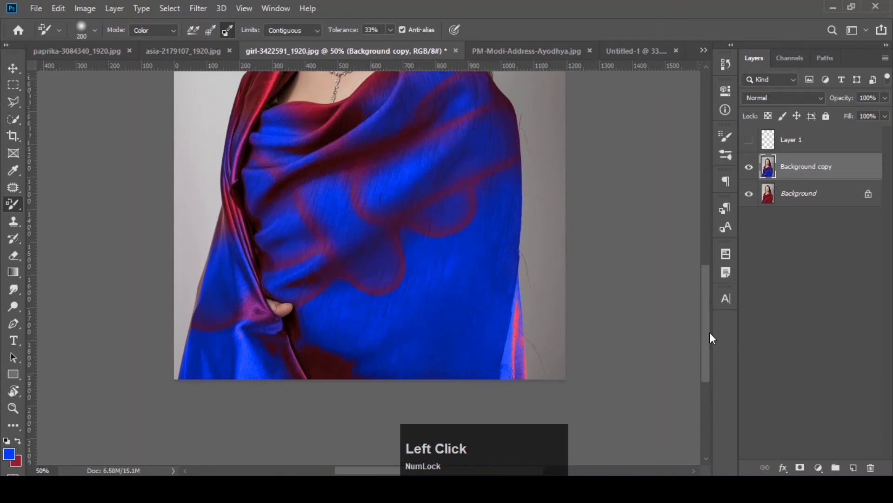
drag(710, 332, 707, 313)
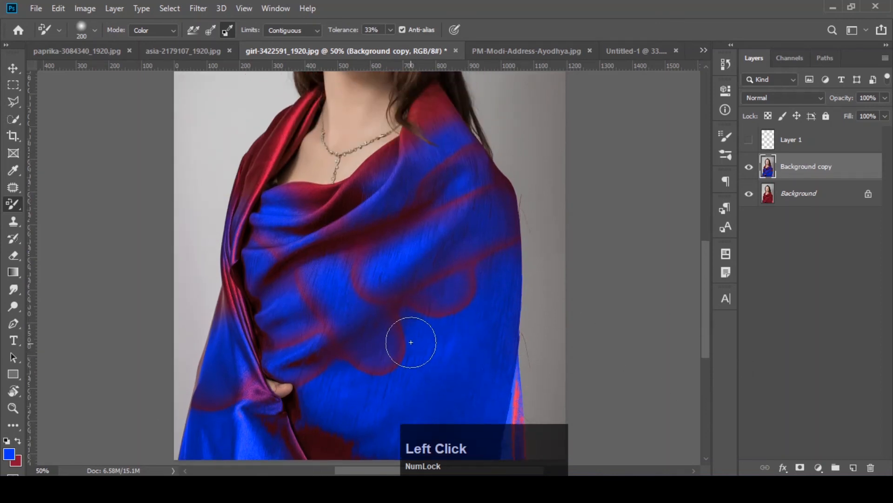
mouse_move(233, 185)
mouse_down()
mouse_move(272, 118)
mouse_move(310, 80)
mouse_up()
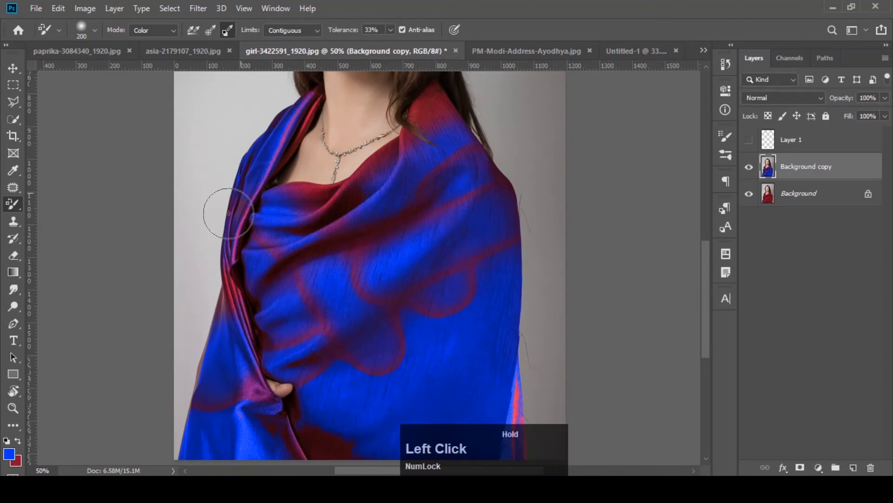
key(ctrl+z)
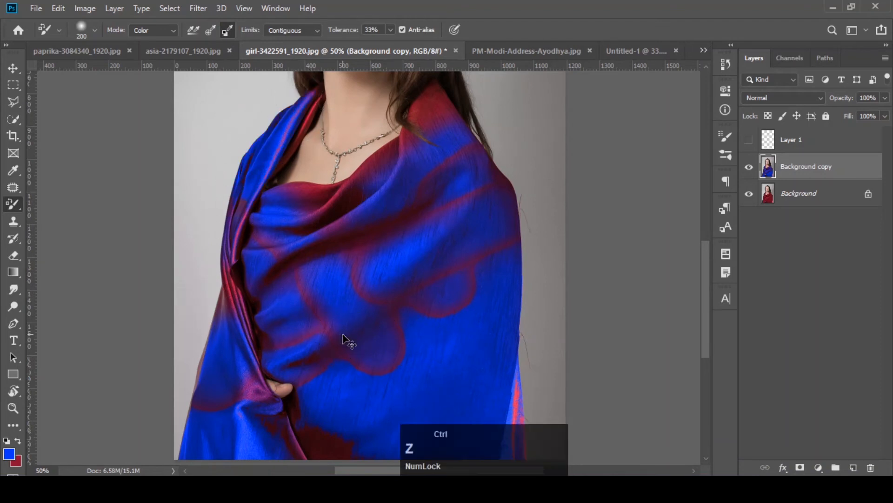
key(ctrl+z)
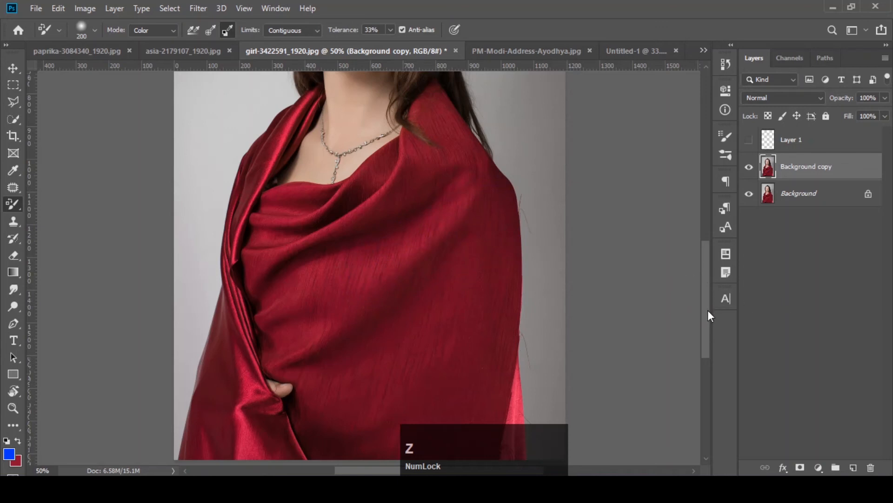
drag(708, 310, 707, 296)
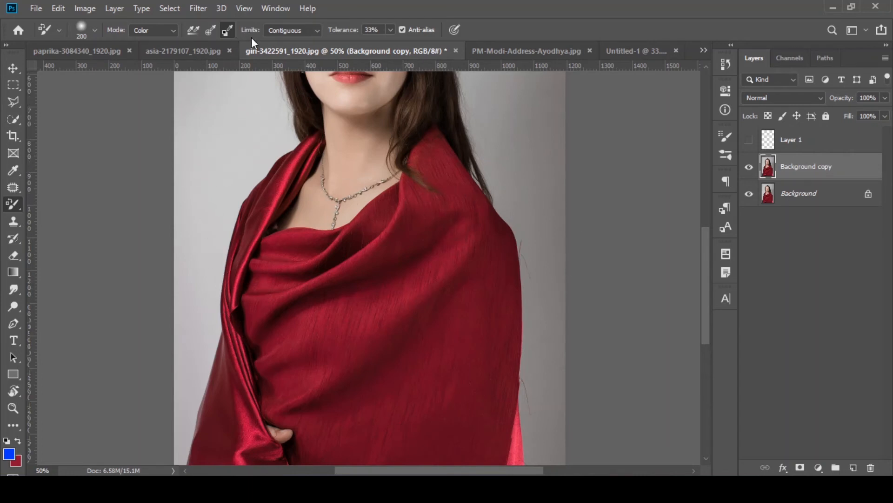
- Look over the Limits options of the Color Replacement tool and choose Contiguous
click(298, 34)
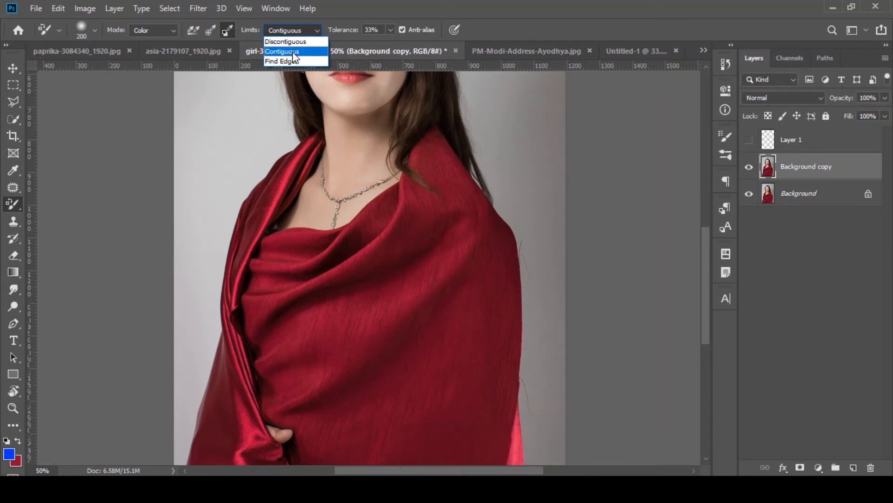
click(293, 52)
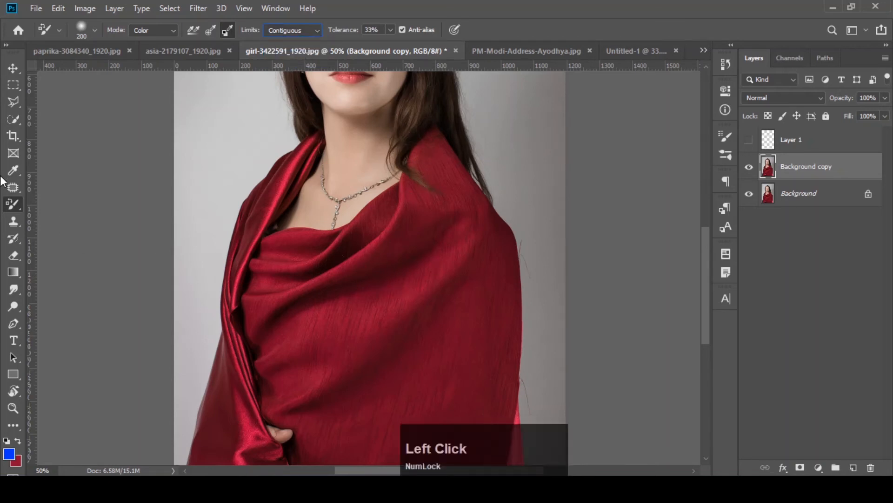
key(Num_Lock)
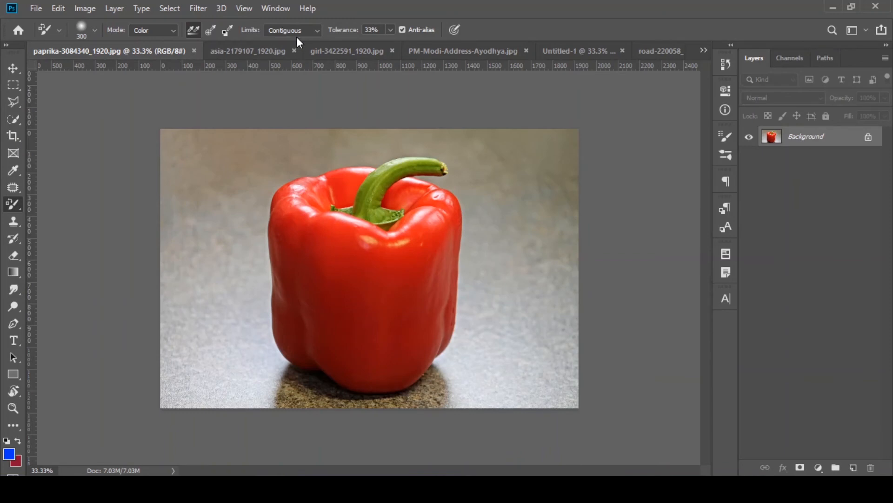
- In the paprika image, sample the pepper's red (b1110e) as the background color, then try a short stroke on the pepper and undo it
click(20, 458)
click(390, 266)
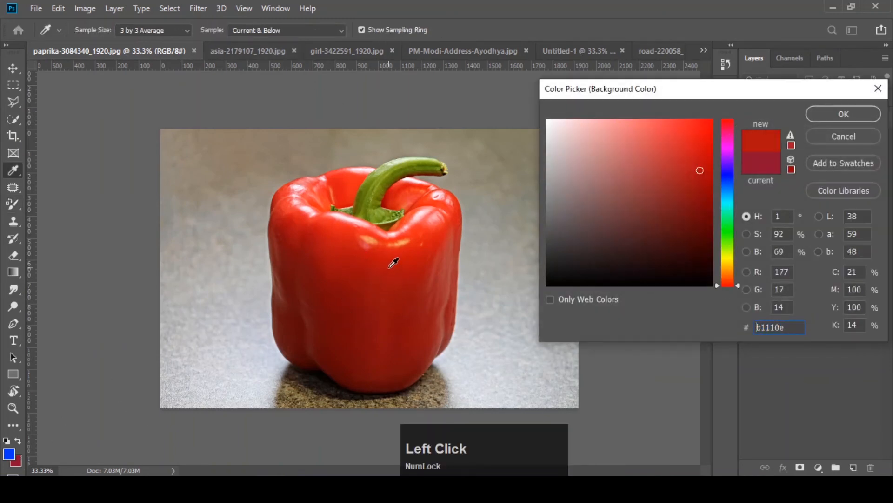
click(833, 120)
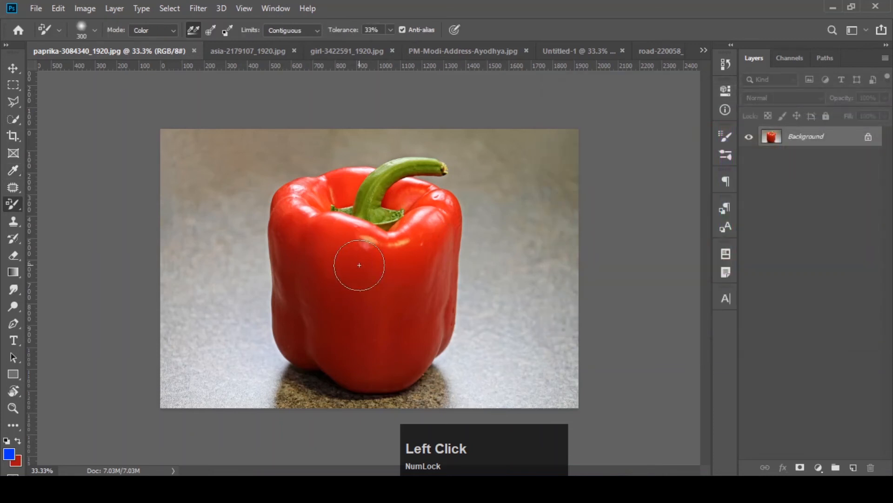
drag(368, 263, 371, 266)
key(ctrl+z)
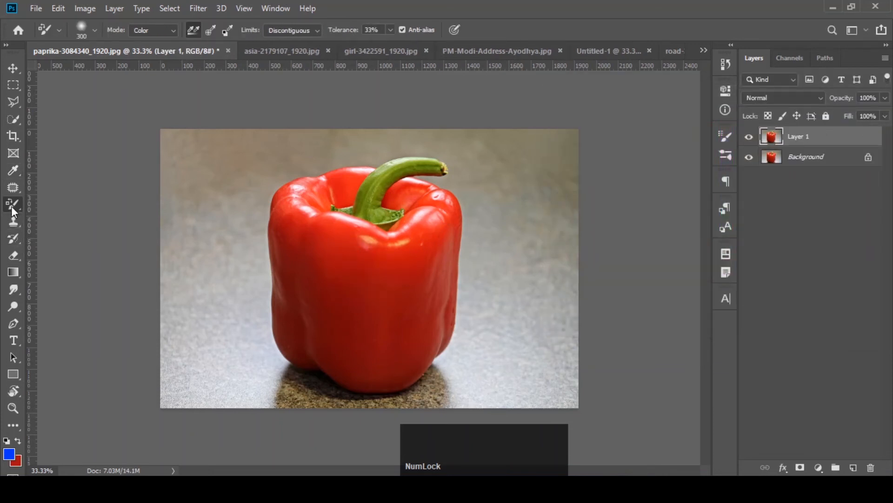
- Switch to the Pencil tool and set its size to 35
right_click(11, 205)
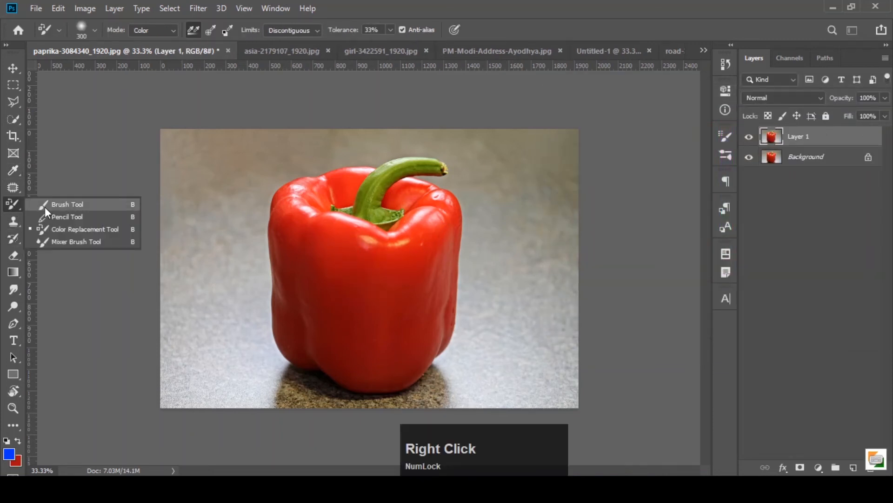
click(52, 215)
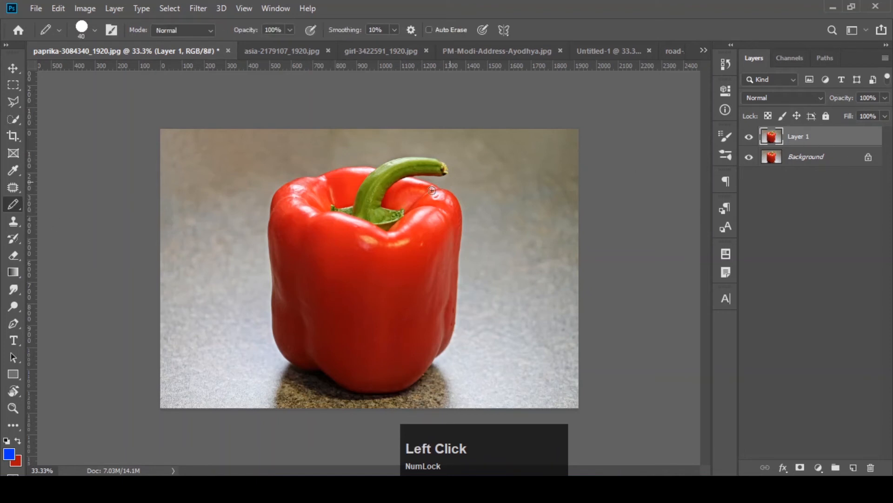
key(bracketright)
key(bracketright)
key(bracketleft)
key(bracketleft)
key(bracketleft)
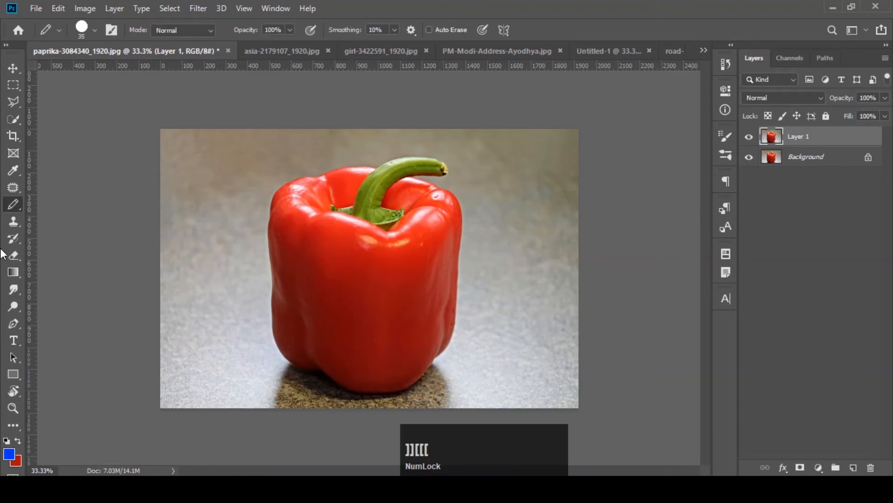
- Set the foreground color to black (000000) and draw an arrow from the image's upper edge down to the hollow beside the pepper's stem
click(10, 454)
drag(611, 252, 383, 361)
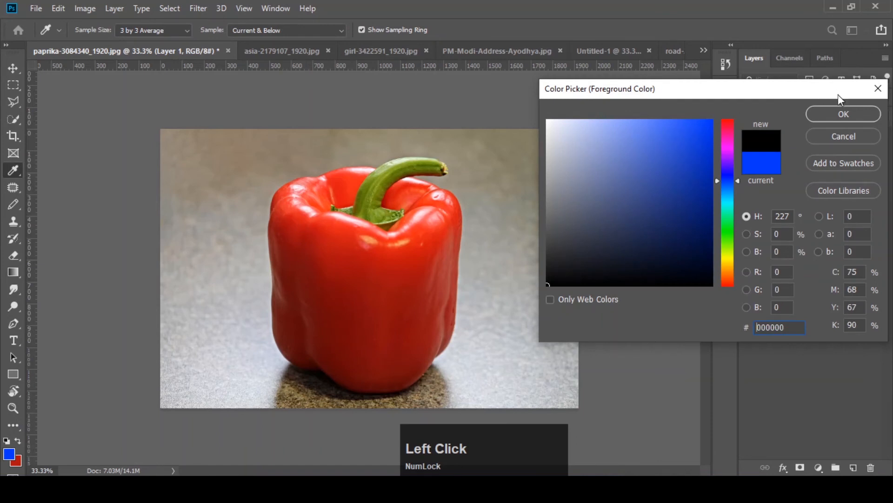
click(841, 113)
mouse_move(351, 184)
mouse_down()
mouse_move(312, 220)
mouse_move(383, 216)
mouse_move(349, 185)
mouse_up()
key(ctrl+z)
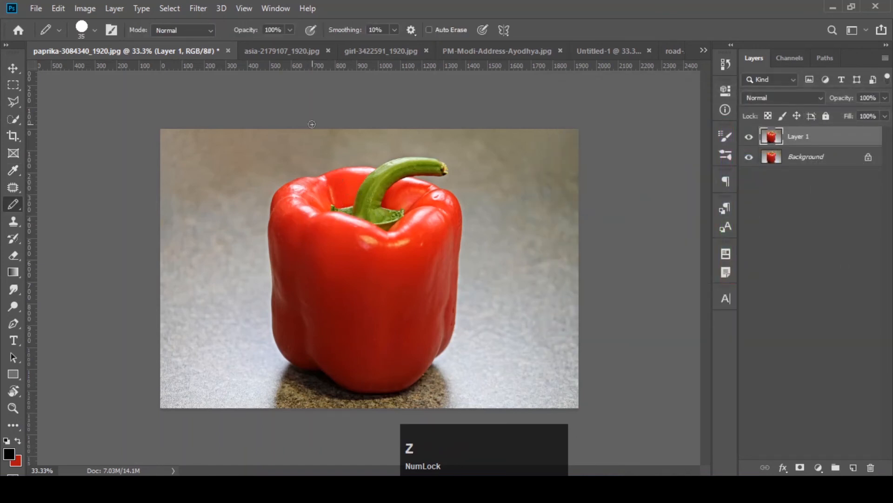
mouse_move(310, 125)
mouse_down()
mouse_move(344, 171)
mouse_move(330, 177)
mouse_move(347, 188)
mouse_move(359, 170)
mouse_up()
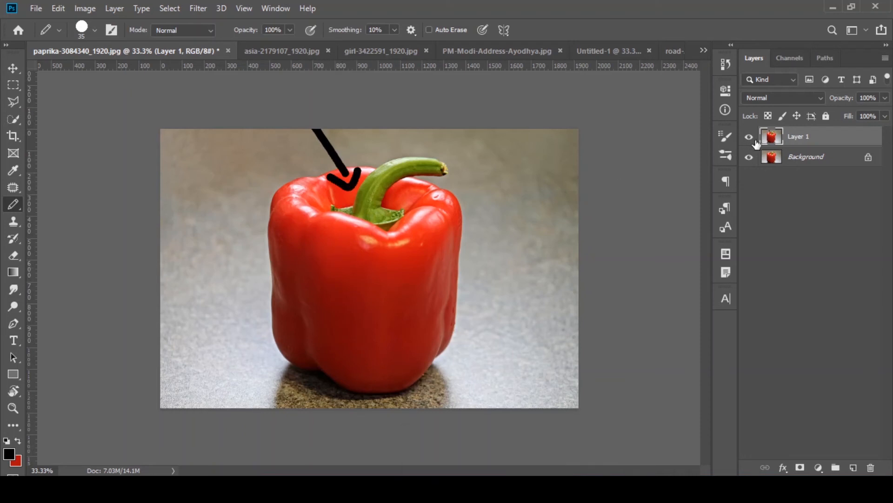
- Set the foreground color to a bright saturated blue and switch to the Color Replacement tool
click(10, 455)
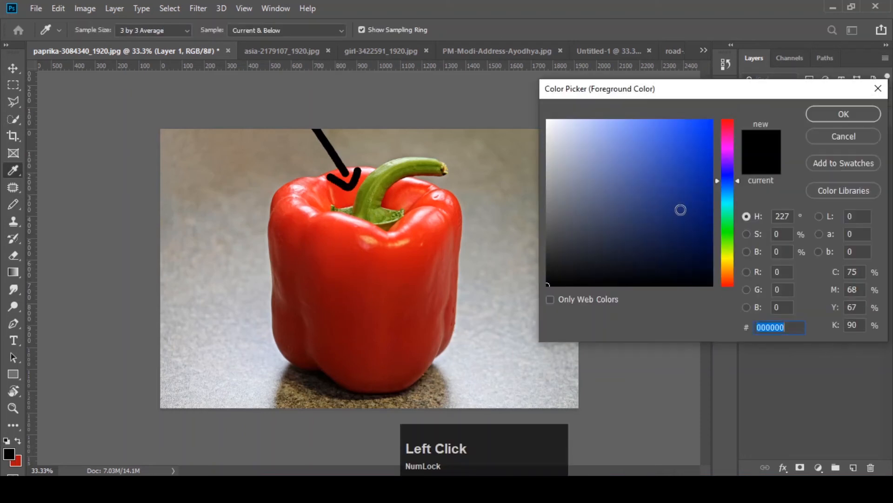
click(711, 120)
click(812, 117)
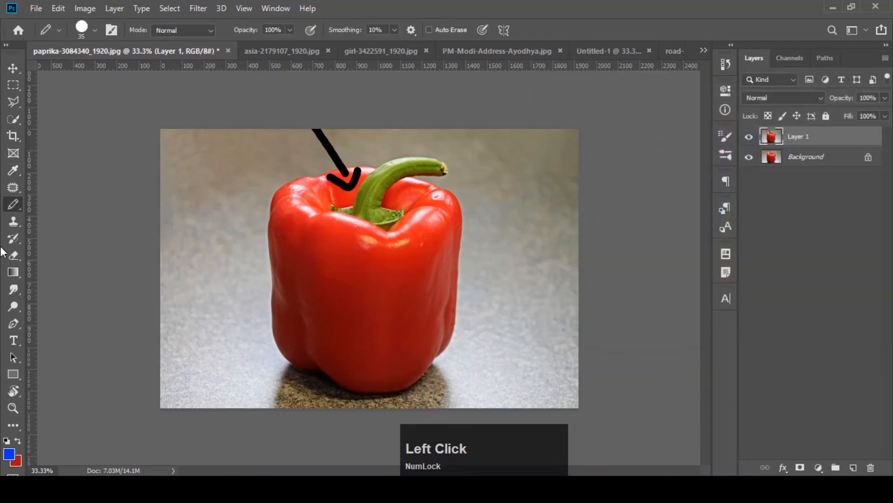
right_click(13, 206)
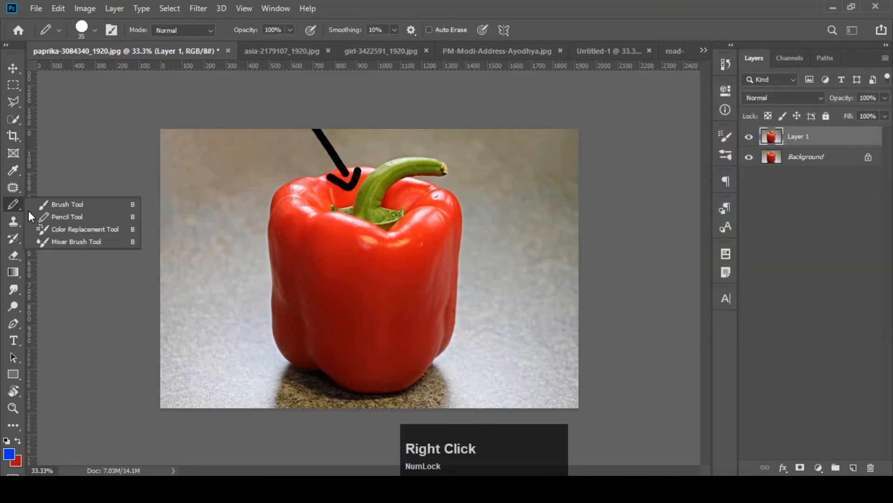
click(61, 228)
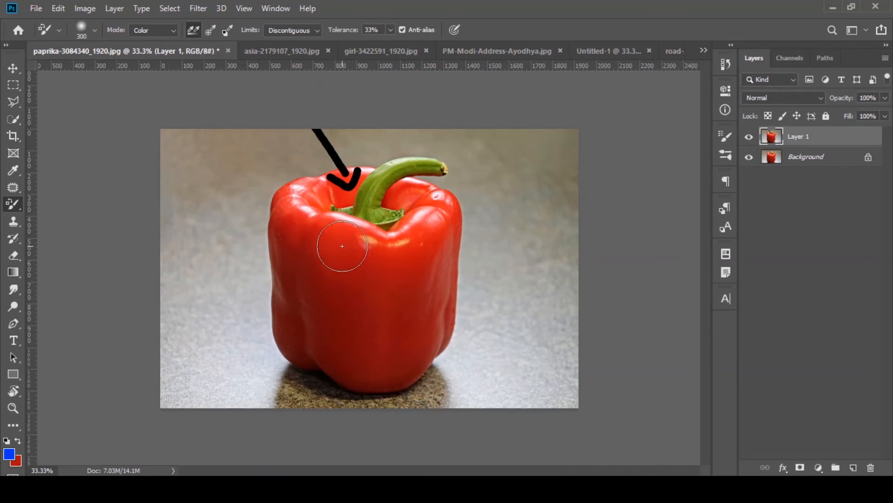
- Try a blue stroke up the pepper's front to its rim with Discontiguous limits, and undo it
mouse_move(342, 246)
mouse_down()
mouse_move(339, 256)
mouse_move(343, 223)
mouse_up()
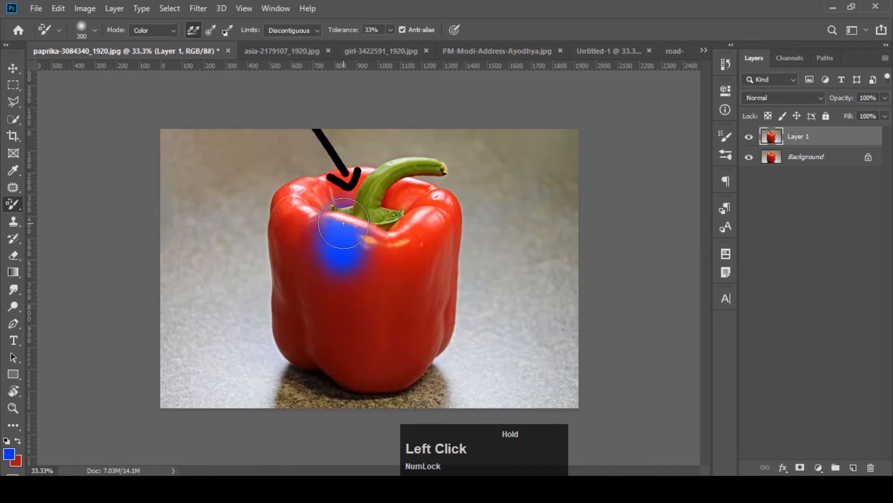
drag(343, 223, 343, 224)
key(ctrl+z)
- Set the Color Replacement limits to Contiguous, try a blue stroke up to the pepper's rim at brush size 200, and undo it
click(283, 30)
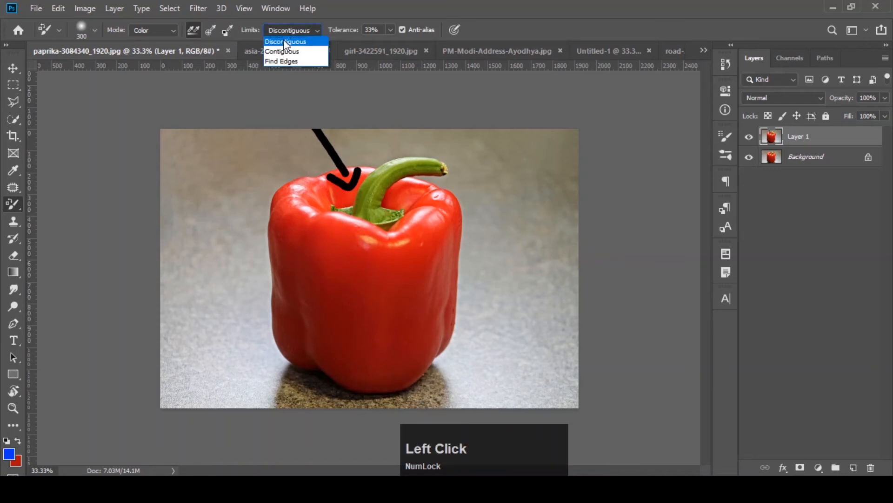
click(279, 52)
drag(344, 265, 346, 222)
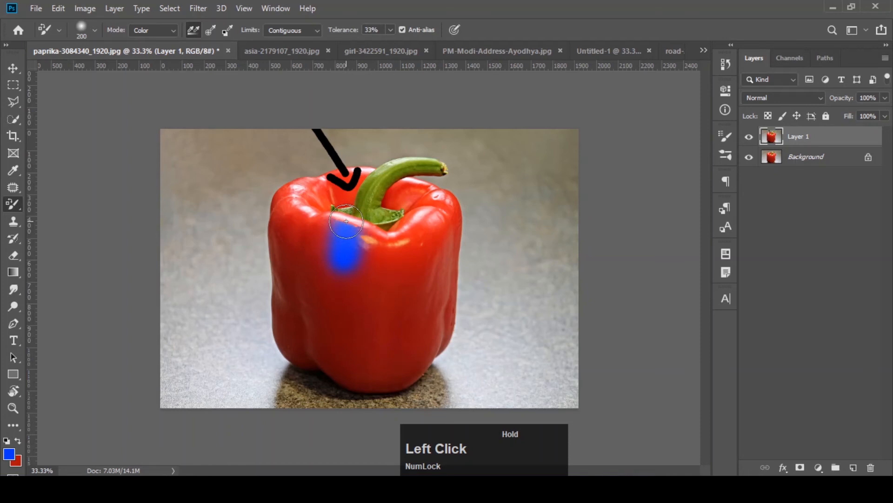
drag(346, 221, 345, 222)
key(ctrl+z)
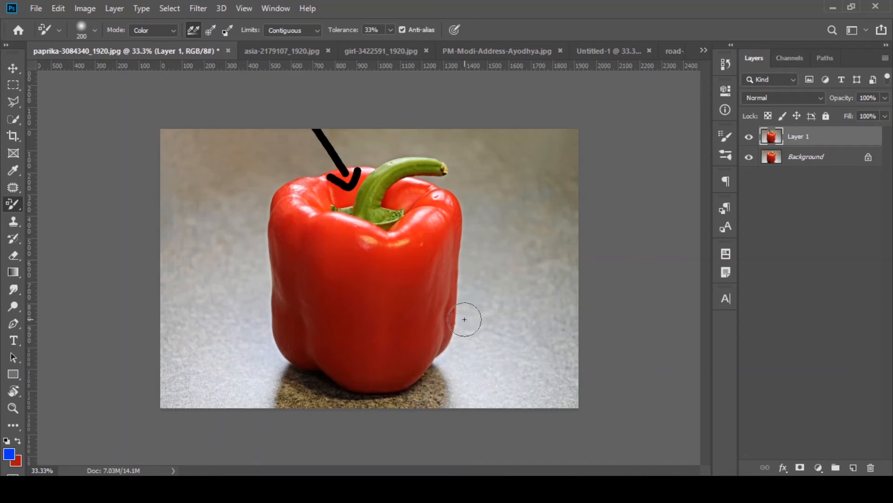
key(ctrl+plus)
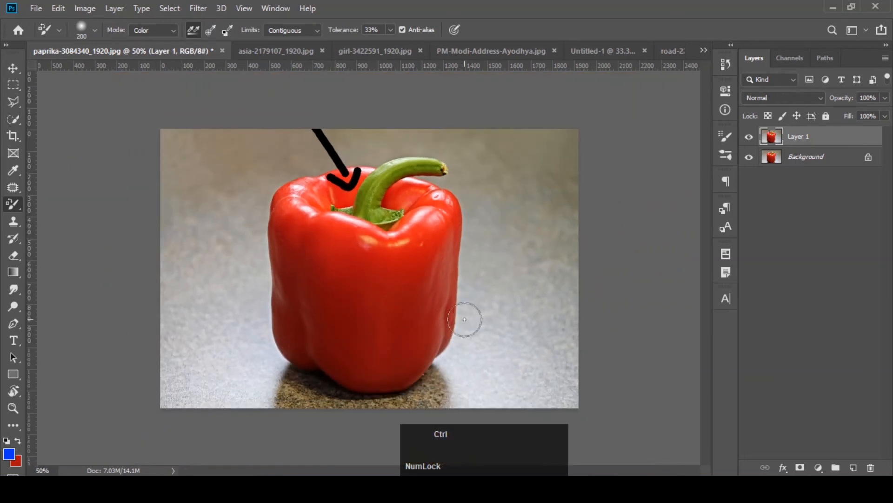
key(ctrl+minus)
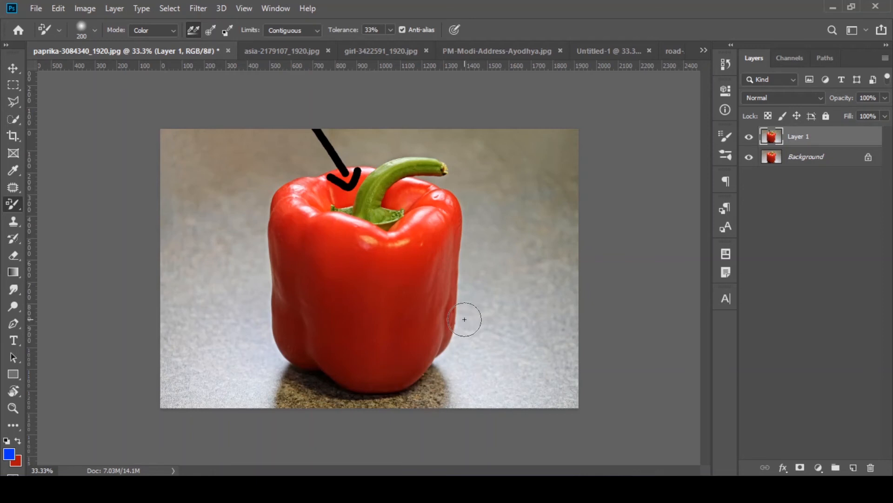
key(ctrl+plus)
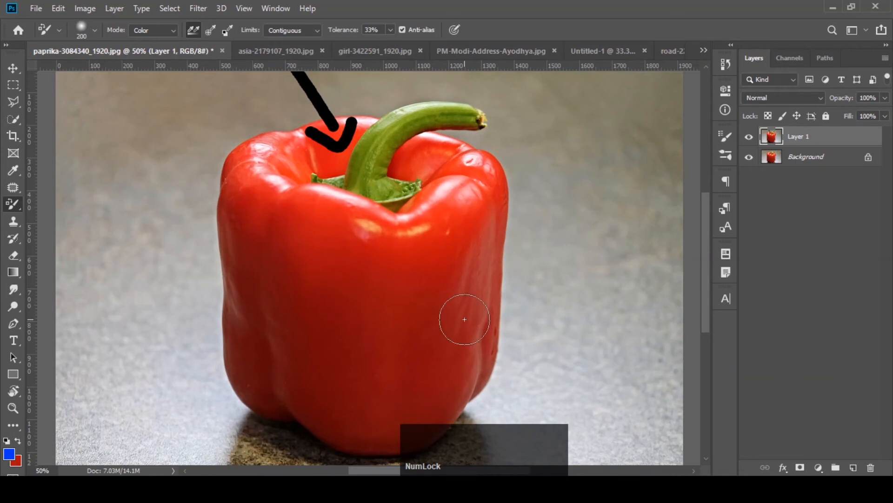
key(ctrl+minus)
key(ctrl+plus)
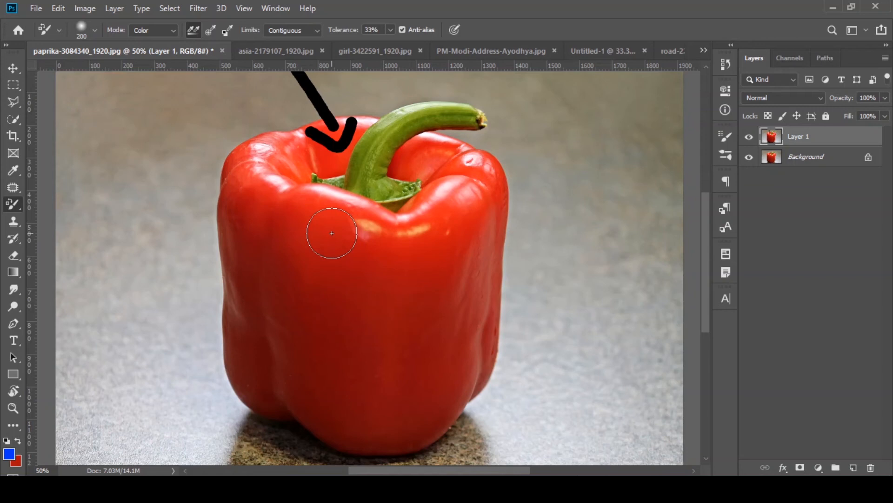
key(ctrl+minus)
key(ctrl+minus)
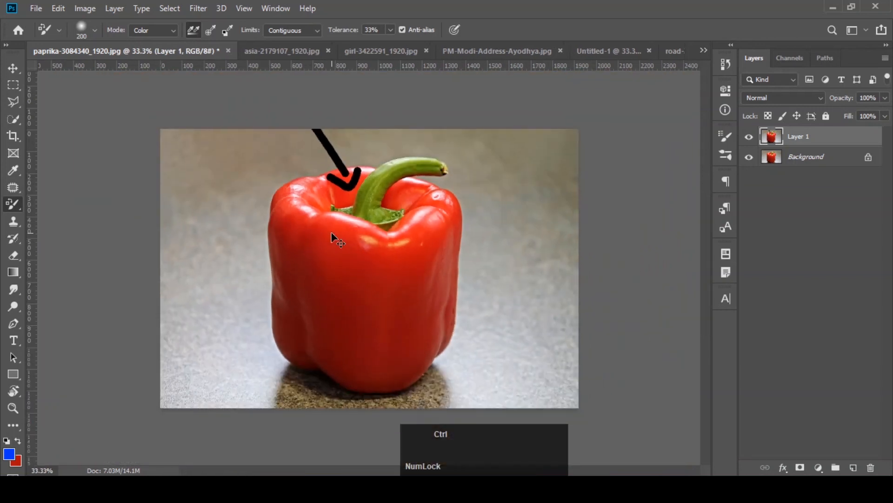
- Set the Color Replacement limits to Find Edges, try a blue stroke down the pepper's outer side edge, and undo it
key(ctrl+plus)
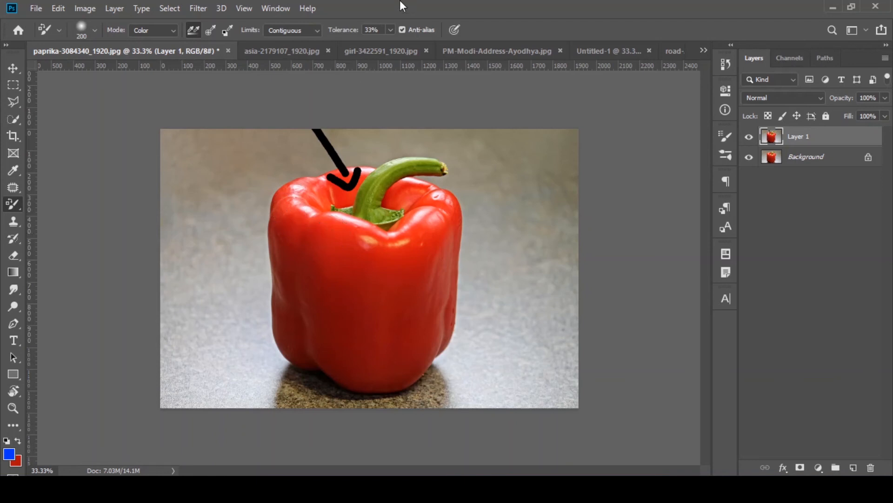
click(303, 32)
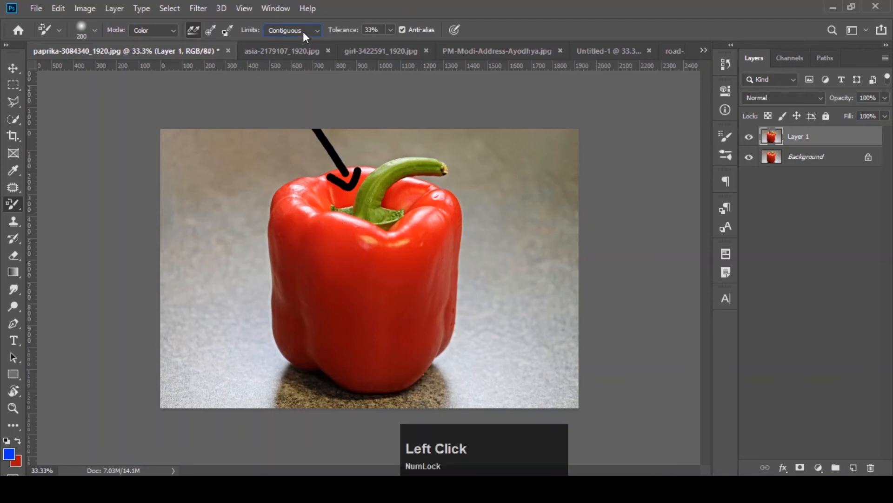
click(292, 61)
click(274, 209)
mouse_move(274, 208)
mouse_down()
mouse_move(277, 305)
mouse_move(296, 301)
mouse_up()
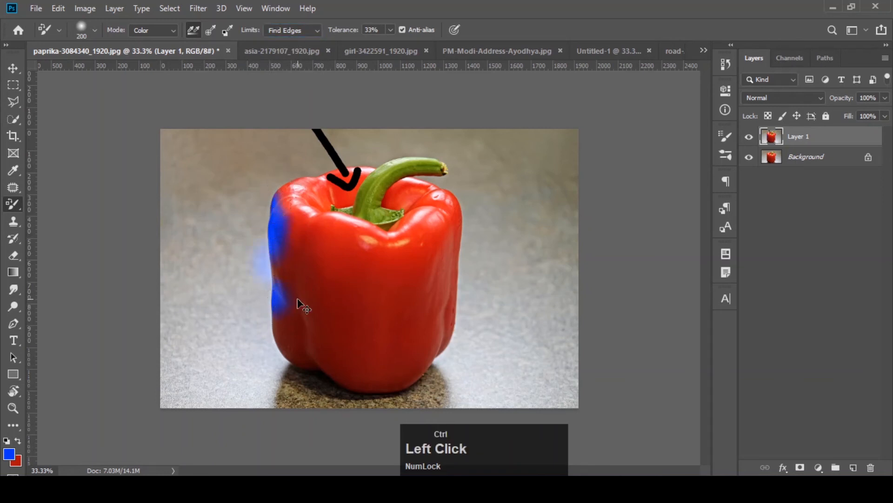
key(ctrl+z)
- Try recoloring both side edges of the pepper blue with Find Edges limits, and undo both strokes
click(277, 231)
mouse_move(277, 231)
mouse_down()
mouse_move(273, 316)
mouse_move(291, 357)
mouse_move(280, 189)
mouse_move(319, 184)
mouse_move(288, 195)
mouse_move(279, 227)
mouse_move(277, 209)
mouse_move(283, 201)
mouse_move(286, 260)
mouse_up()
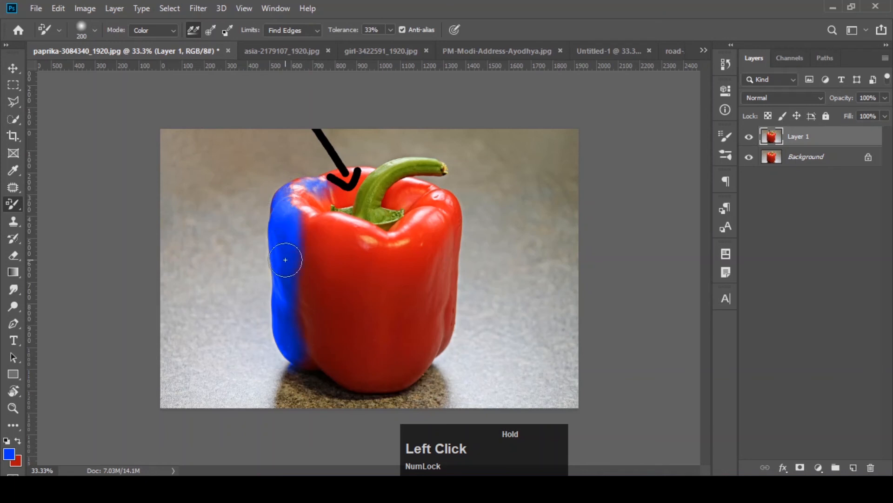
mouse_move(456, 214)
mouse_down()
mouse_move(441, 343)
mouse_move(454, 289)
mouse_move(456, 208)
mouse_move(440, 200)
mouse_up()
click(298, 31)
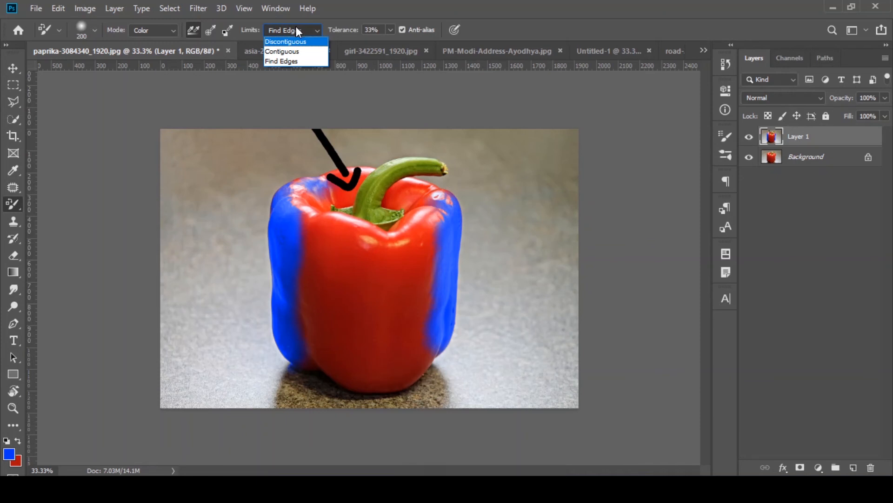
click(295, 27)
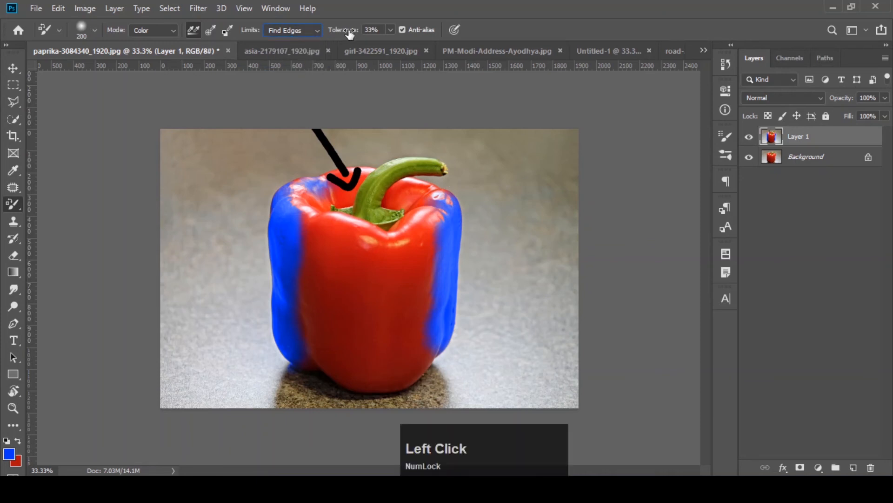
key(ctrl+z)
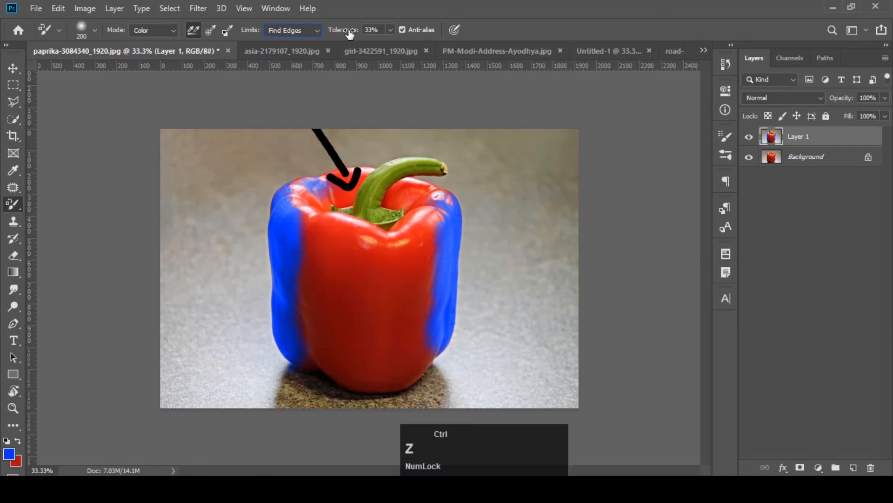
key(ctrl+z)
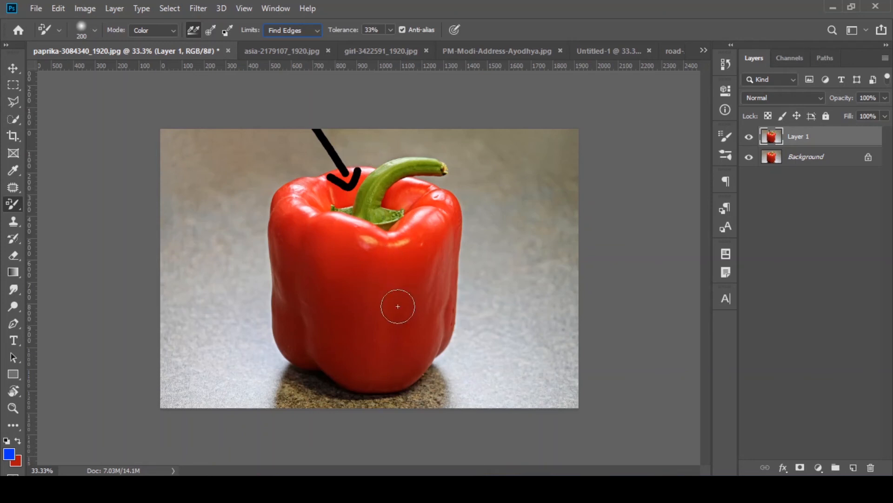
- Set the Color Replacement tolerance to 100%, try a blue stroke down across the pepper's front, and undo it
key(ctrl)
key(ctrl+plus)
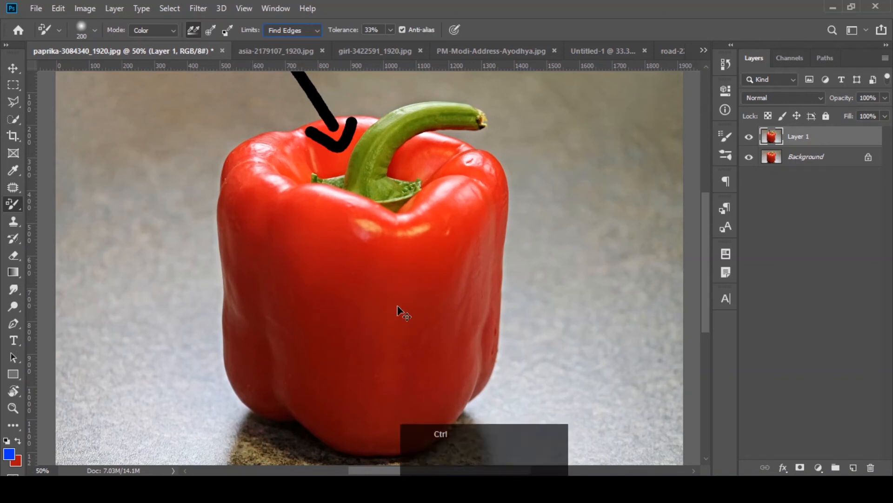
key(ctrl+minus)
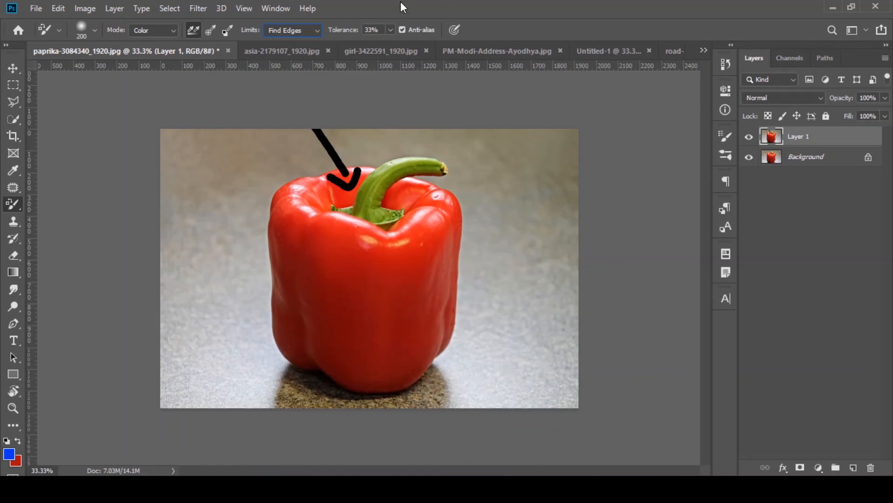
mouse_move(389, 29)
mouse_down()
mouse_move(389, 40)
mouse_move(407, 42)
mouse_move(390, 27)
mouse_up()
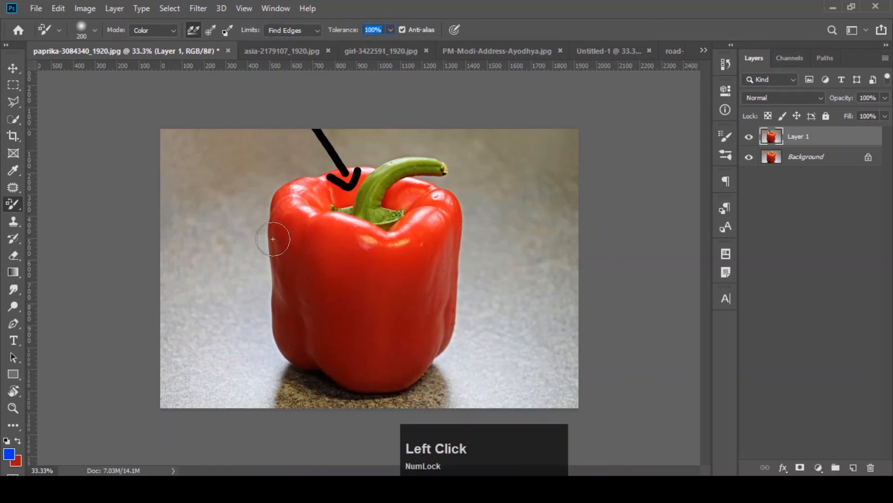
mouse_move(293, 243)
mouse_down()
mouse_move(292, 202)
mouse_move(310, 230)
mouse_move(342, 248)
mouse_move(368, 247)
mouse_move(353, 345)
mouse_move(328, 365)
mouse_move(350, 372)
mouse_move(310, 360)
mouse_move(369, 376)
mouse_up()
key(ctrl+z)
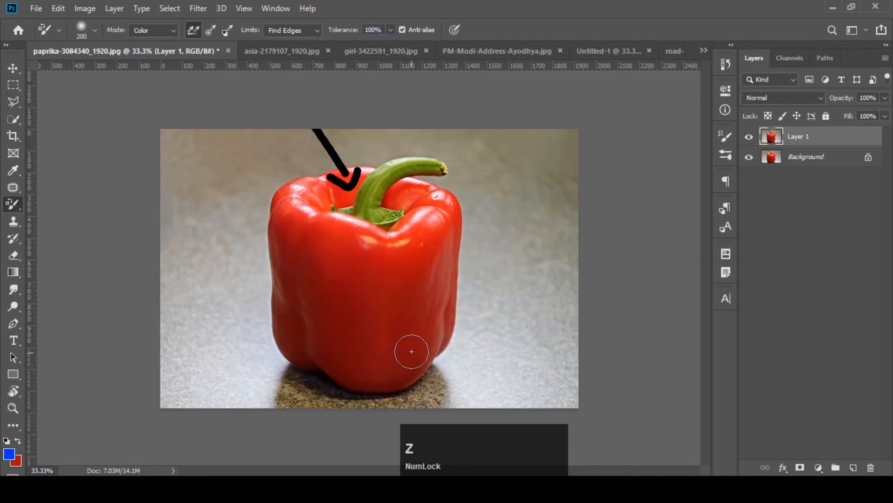
- Lower the tolerance to 26%, try a blue patch on the lower part of the pepper's front, and undo it
drag(390, 30, 346, 46)
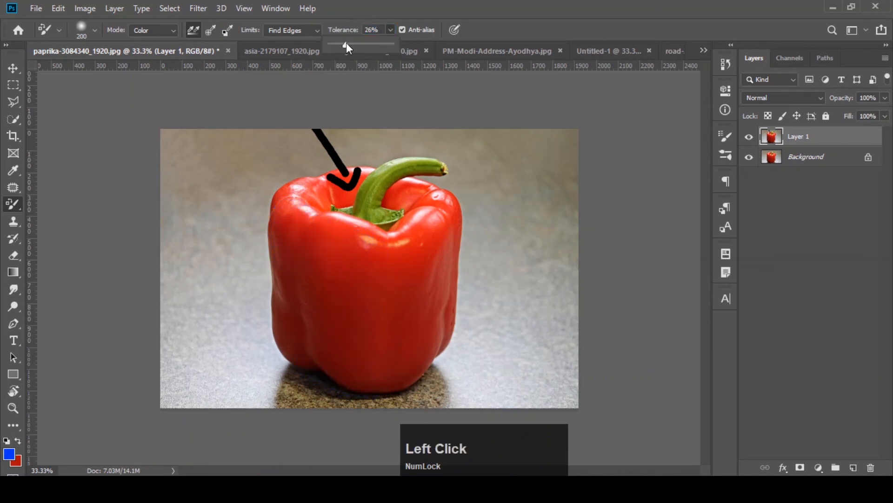
click(480, 31)
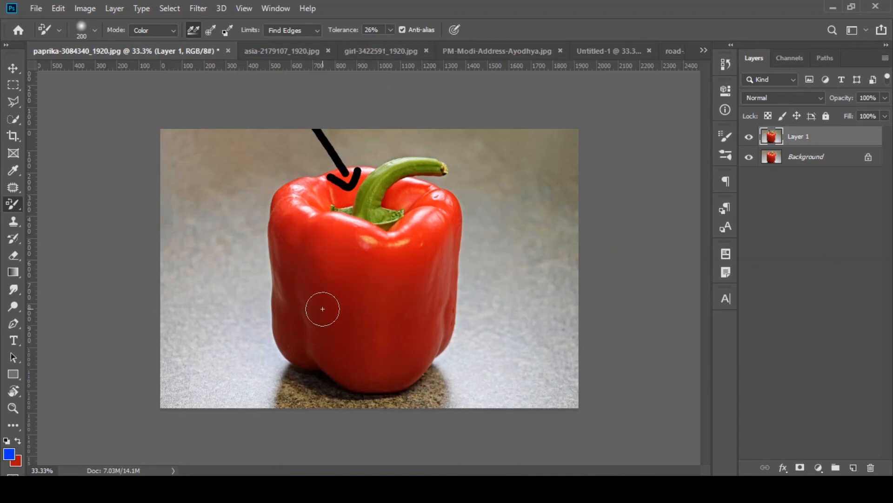
mouse_move(322, 308)
mouse_down()
mouse_move(319, 284)
mouse_move(307, 288)
mouse_move(303, 332)
mouse_move(335, 329)
mouse_move(337, 291)
mouse_up()
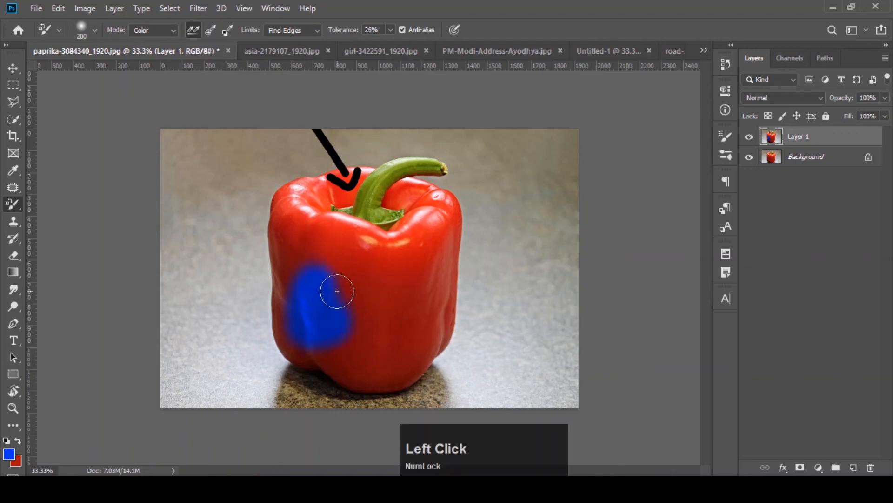
key(ctrl+z)
- Set the tolerance to 55% and paint a short blue stroke along the pepper's lower edge
click(390, 30)
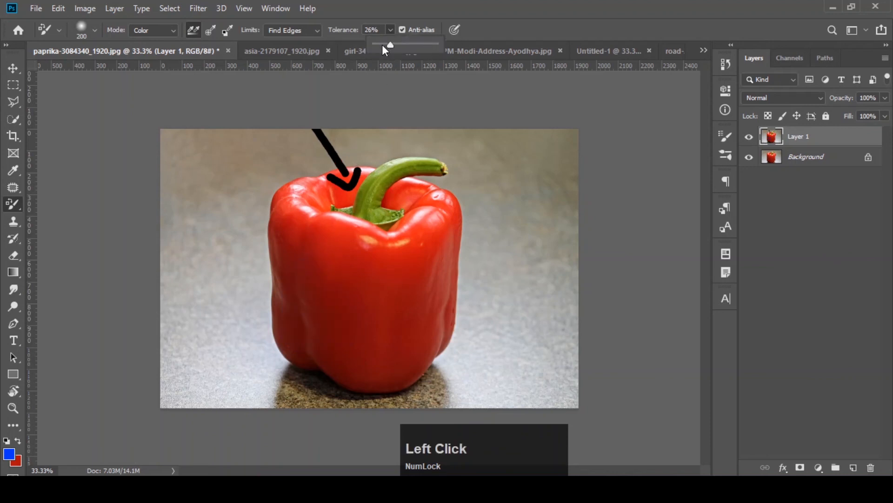
drag(390, 44, 409, 44)
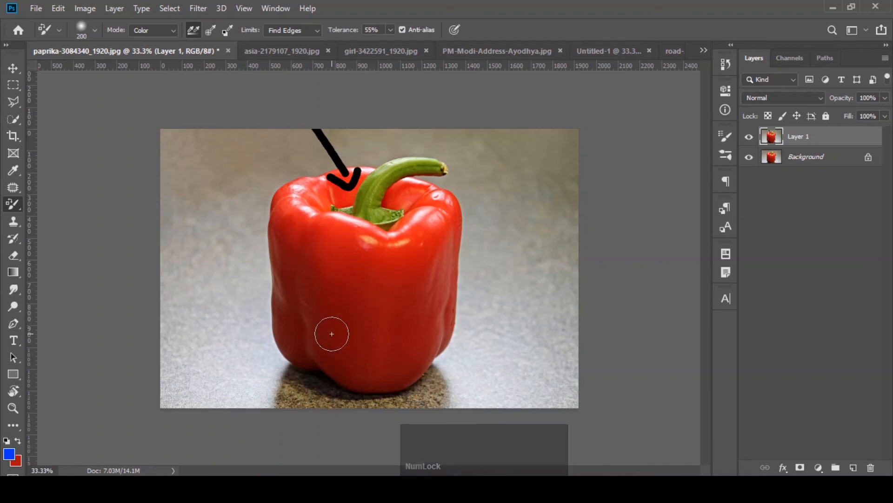
mouse_move(327, 354)
mouse_down()
mouse_move(345, 380)
mouse_move(369, 365)
mouse_up()
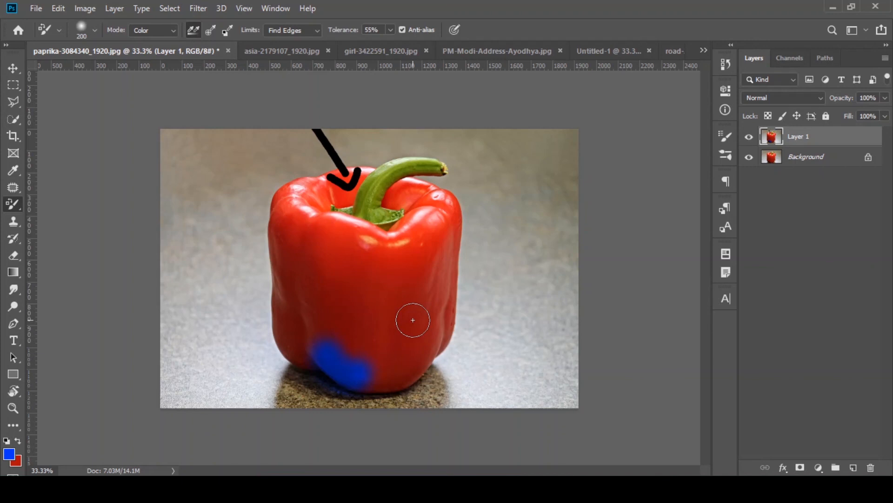
- Set the tolerance to 33% and undo the blue stroke at the pepper's lower edge
click(390, 29)
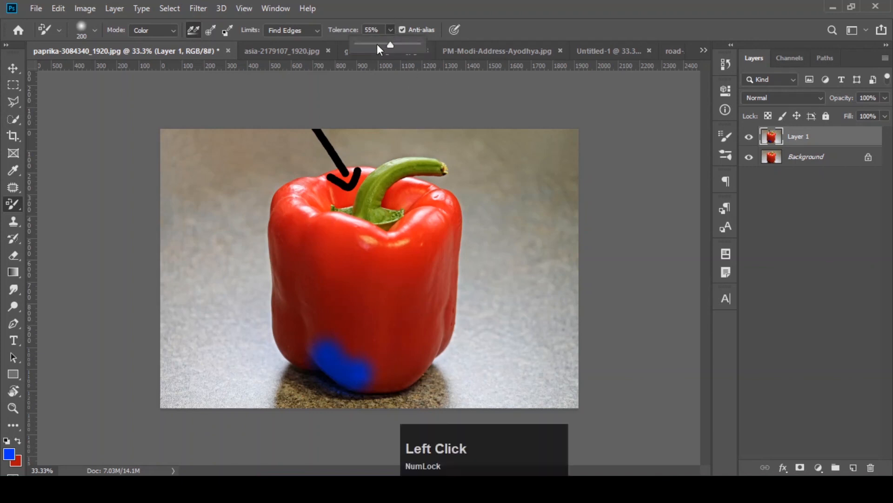
click(817, 141)
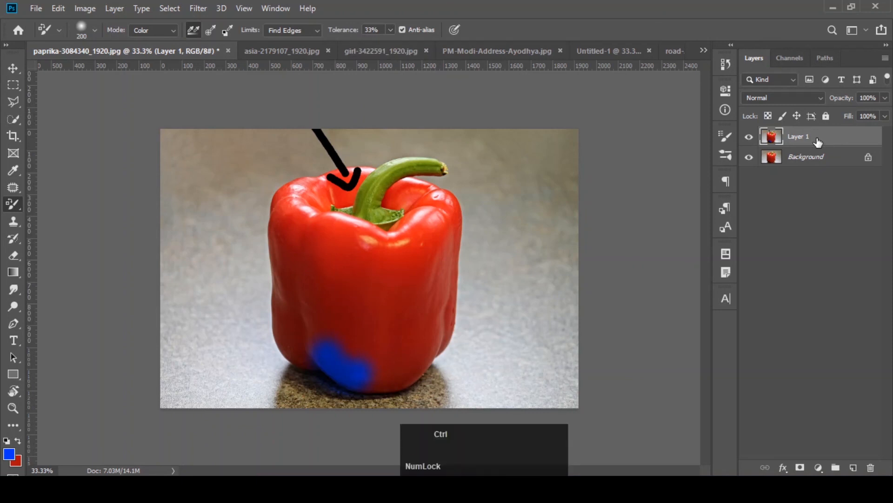
key(ctrl+z)
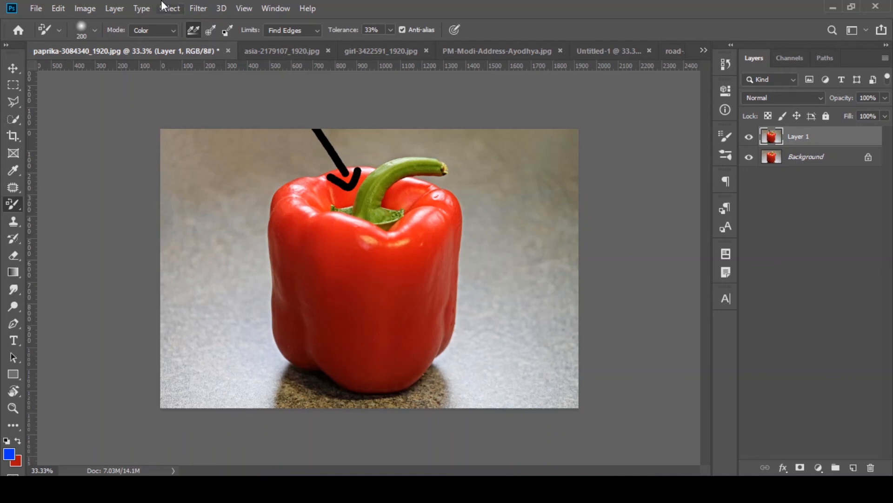
- Switch to the girl-3422591_1920.jpg document, bring the shawl into view, and activate the Brush tool
right_click(14, 203)
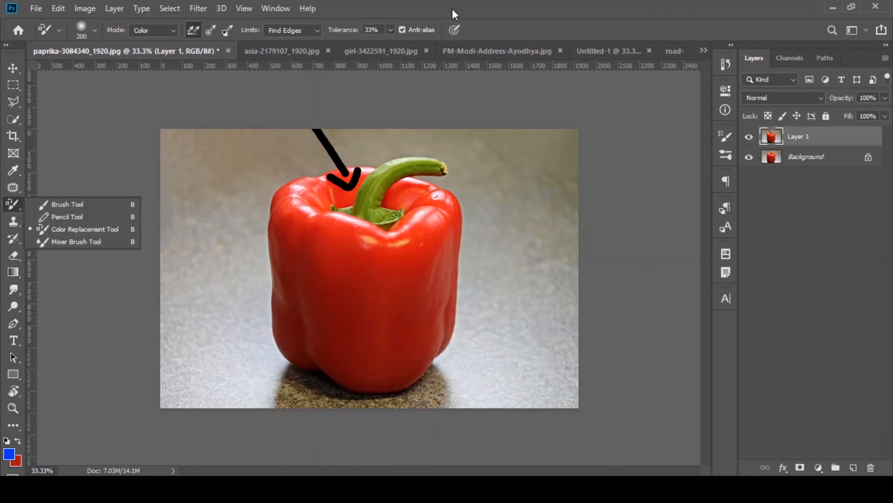
click(499, 29)
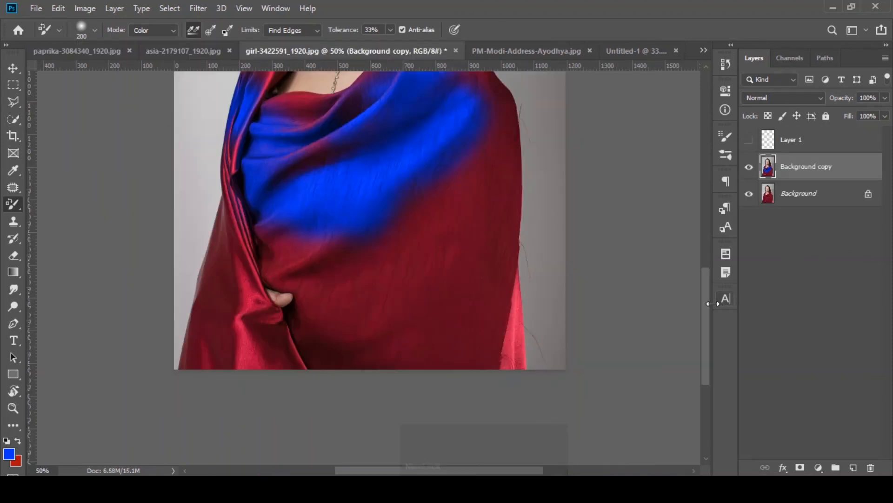
drag(708, 277, 707, 246)
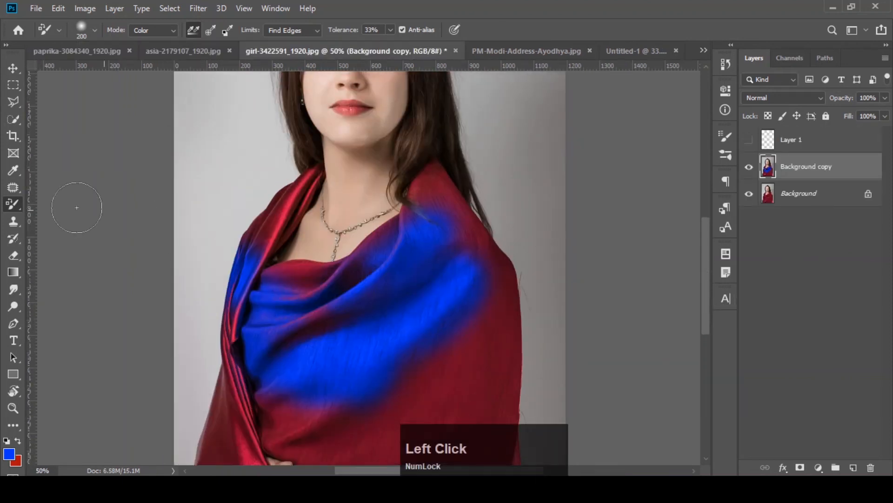
right_click(13, 205)
click(54, 202)
- View the PM-Modi-Address-Ayodhya.jpg document, and make Layer 1 with the yellow face visible in Untitled-1
click(527, 52)
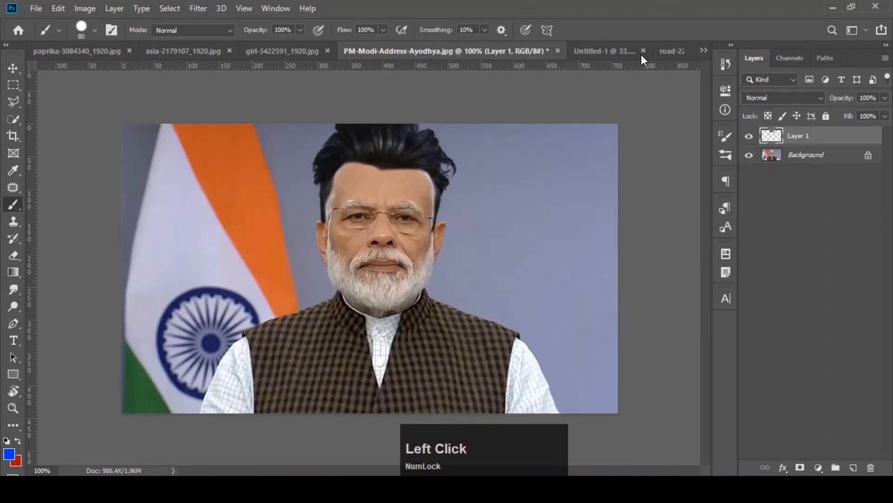
click(613, 47)
click(749, 172)
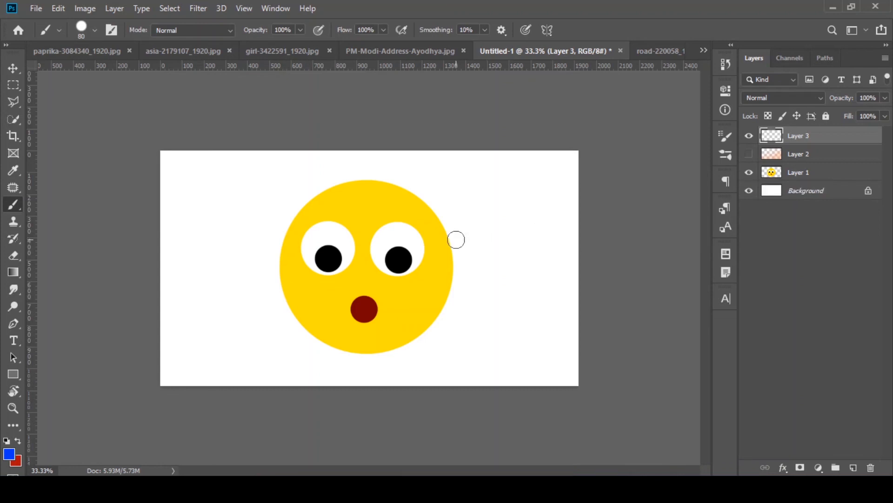
- Switch to the road-220058_1280 (1).jpg document and make Layer 3, Layer 1 and Layer 2 visible
click(644, 52)
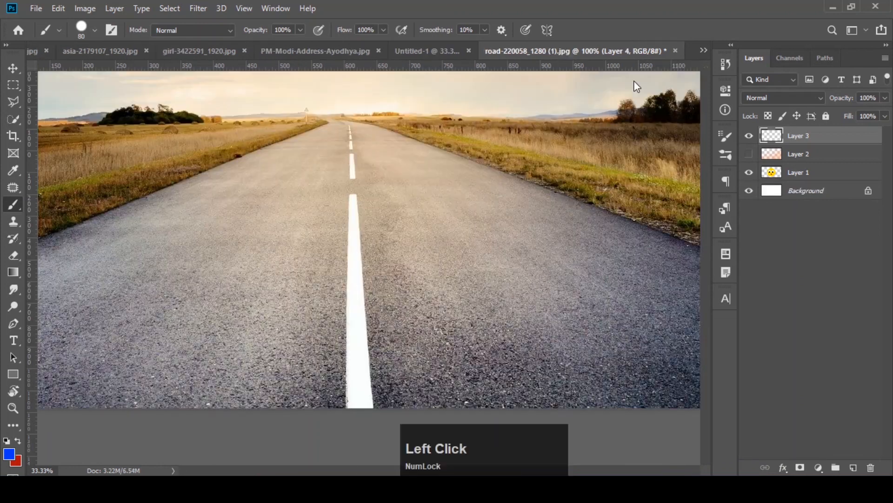
key(ctrl+minus)
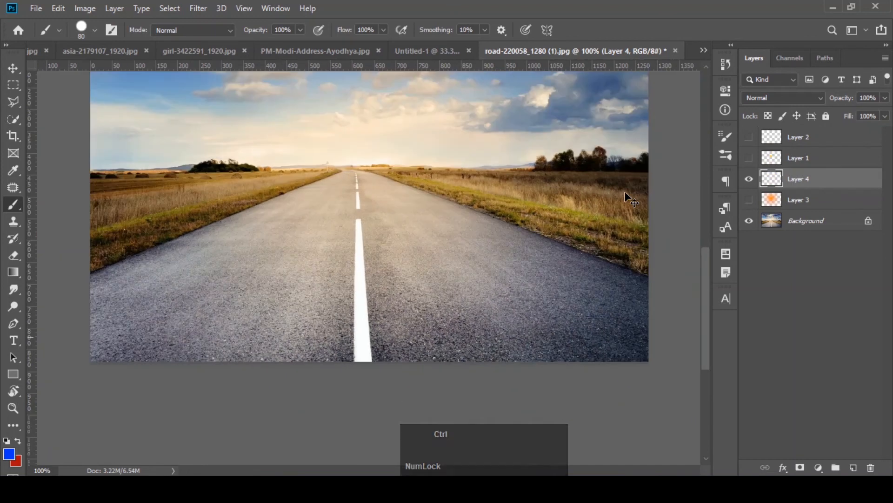
click(749, 199)
click(749, 158)
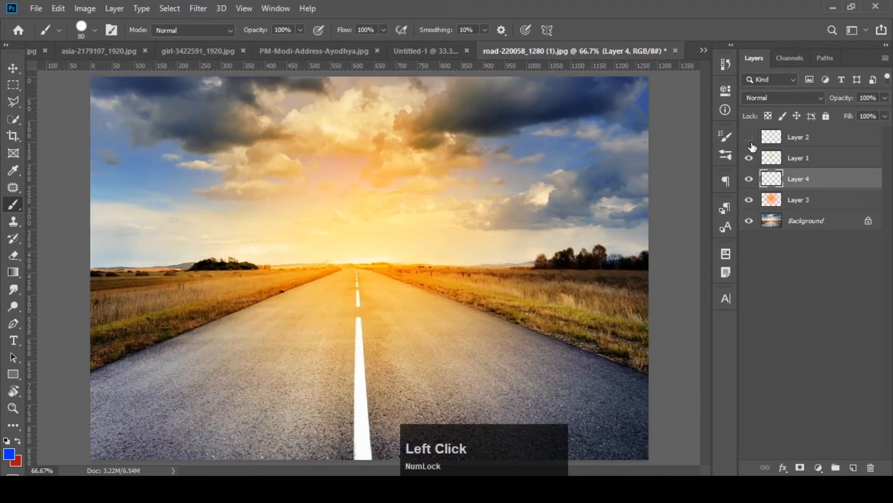
click(749, 137)
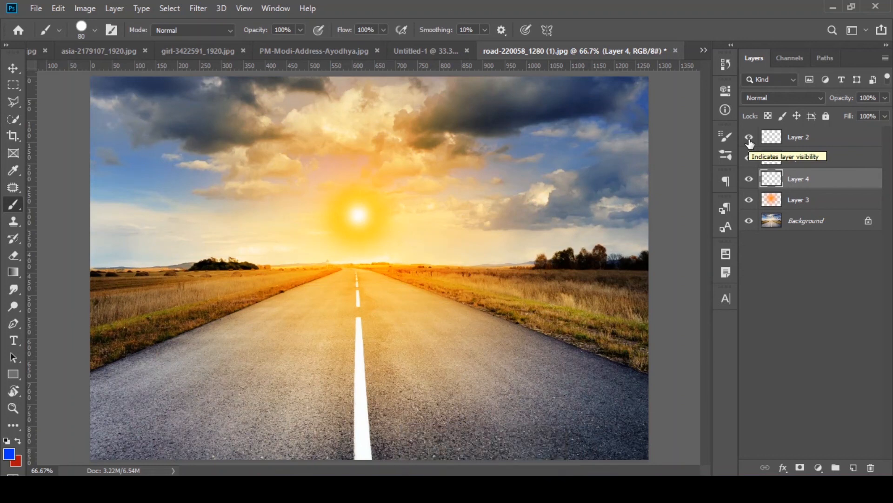
- Return to girl-3422591_1920.jpg, try a blue scribble with the Pencil tool on the backdrop beside the woman, and undo it
click(332, 57)
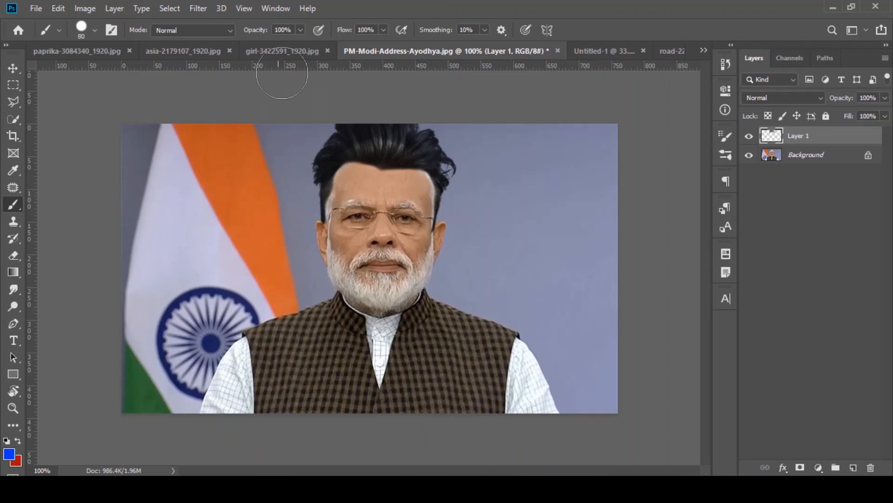
click(281, 52)
right_click(17, 204)
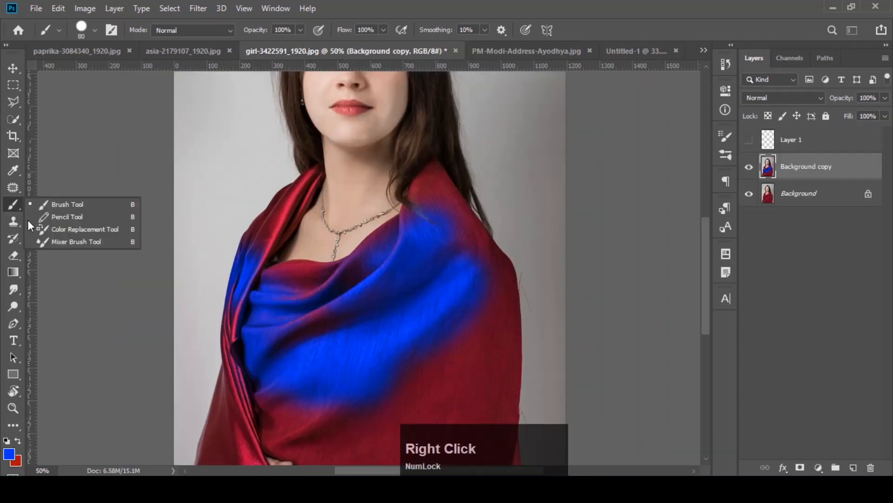
click(56, 217)
drag(250, 176, 220, 214)
mouse_move(221, 156)
mouse_down()
mouse_move(251, 169)
mouse_move(229, 190)
mouse_move(214, 160)
mouse_move(196, 157)
mouse_move(203, 189)
mouse_move(262, 151)
mouse_move(240, 179)
mouse_up()
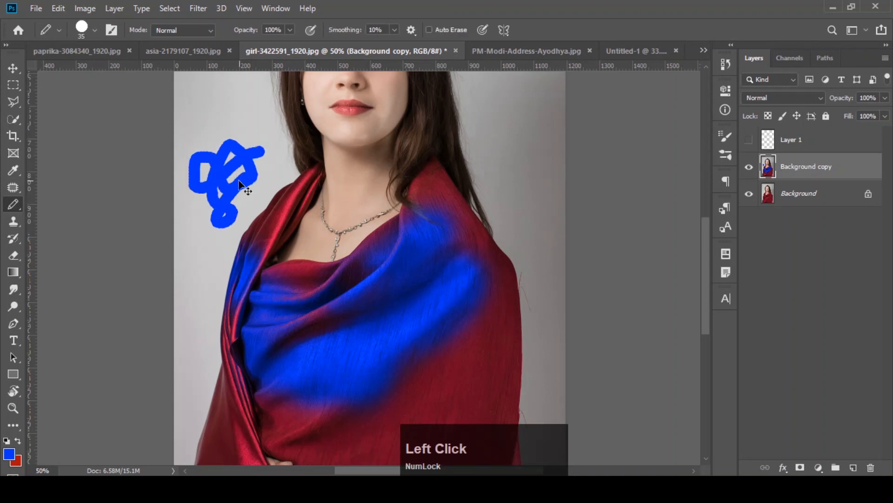
key(ctrl+z)
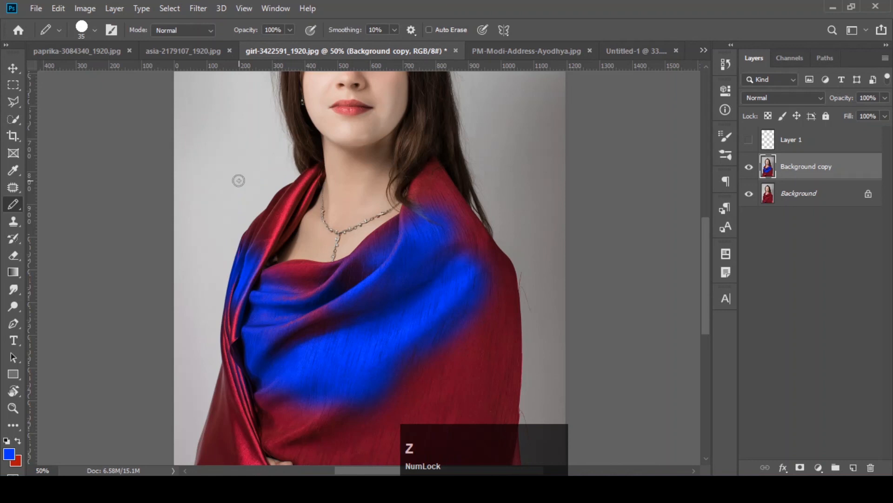
- Paint more of the red shawl blue with the Color Replacement tool, extending the recolouring over its lower folds
right_click(18, 201)
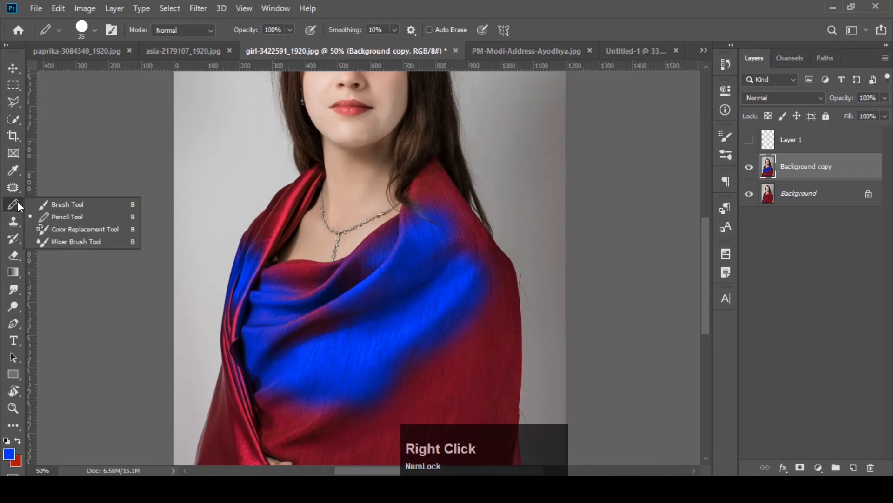
click(71, 228)
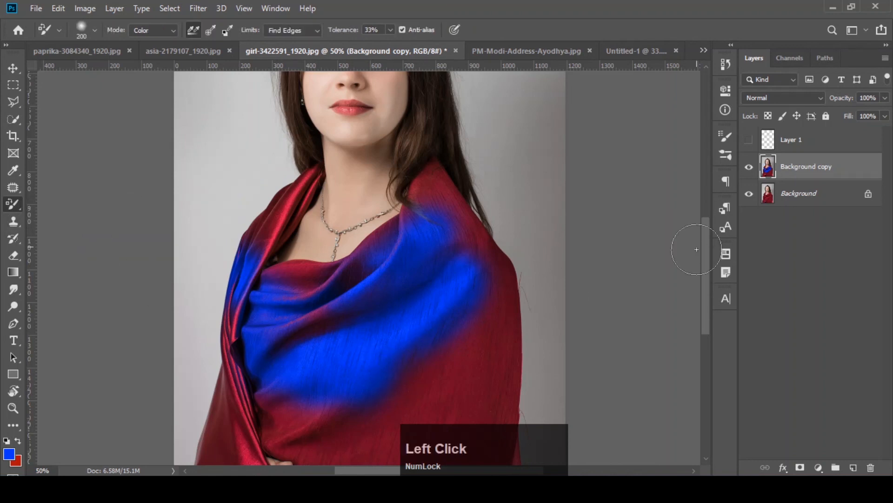
drag(705, 252, 684, 269)
mouse_move(482, 224)
mouse_down()
mouse_move(493, 273)
mouse_move(472, 371)
mouse_move(470, 240)
mouse_move(456, 305)
mouse_move(383, 407)
mouse_move(409, 417)
mouse_move(338, 377)
mouse_move(323, 355)
mouse_move(200, 409)
mouse_move(243, 349)
mouse_move(275, 350)
mouse_up()
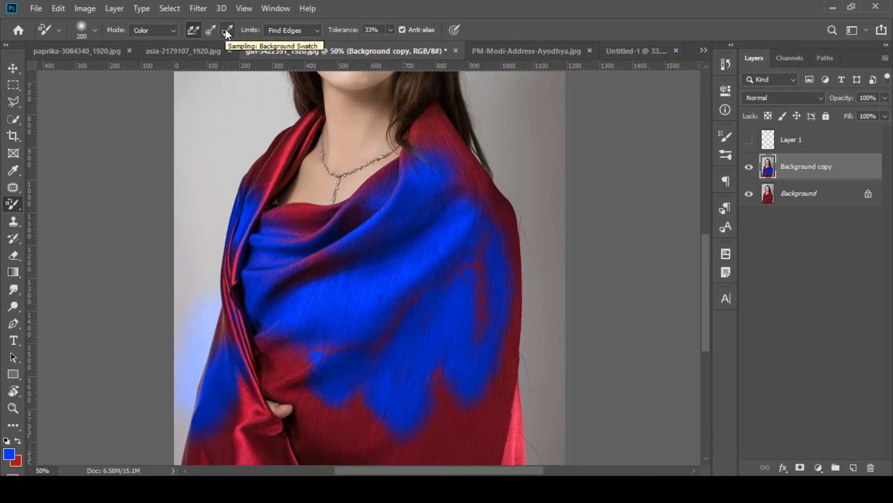
- Set the Color Replacement tool's Limits to Discontiguous and bring the whole portrait into view
click(289, 30)
click(291, 42)
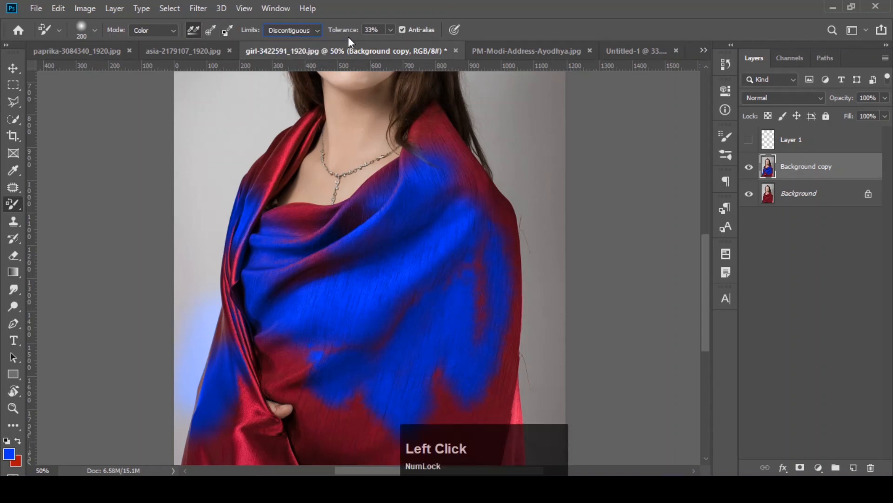
key(ctrl+minus)
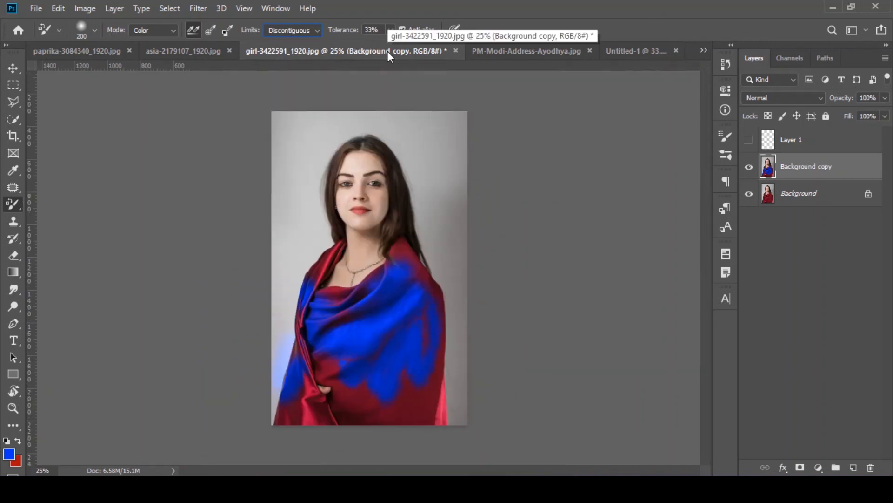
- Switch to asia-2179107_1920.jpg, try a blue Brush tool stroke on the rickshaw's green side panel, and undo it
click(185, 52)
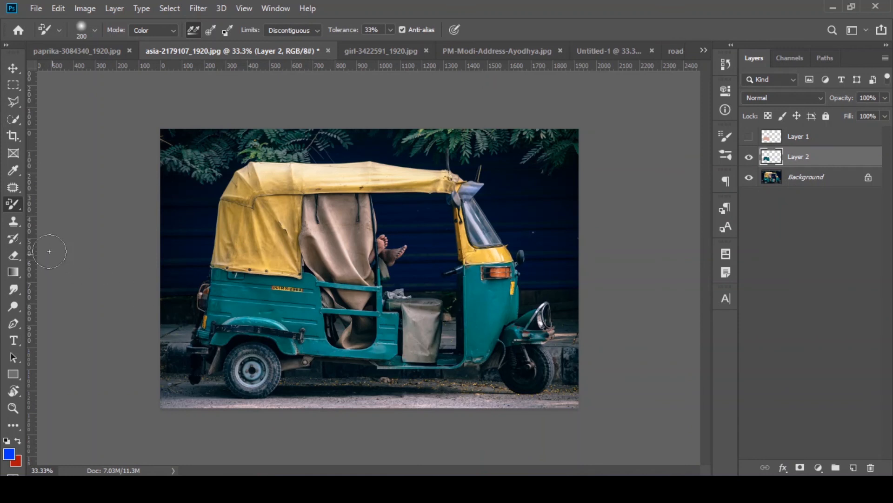
right_click(11, 205)
click(51, 207)
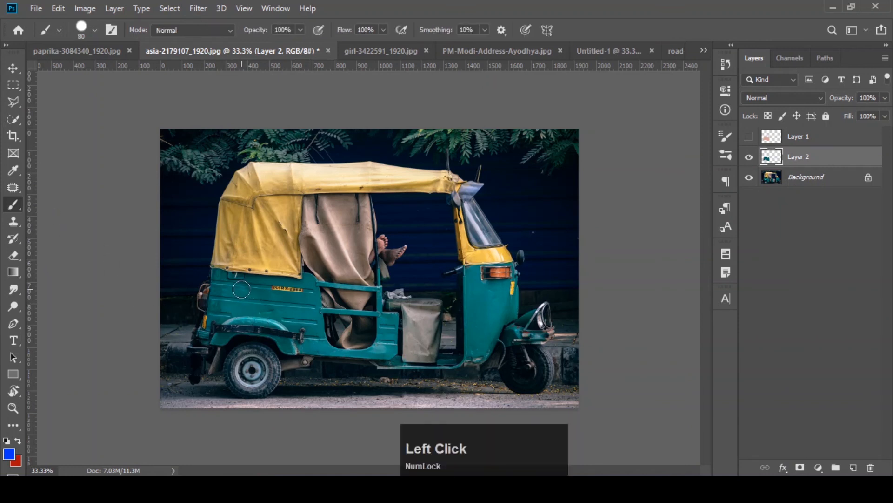
mouse_move(240, 287)
mouse_down()
mouse_move(265, 312)
mouse_move(291, 300)
mouse_move(247, 302)
mouse_move(253, 310)
mouse_up()
key(ctrl+z)
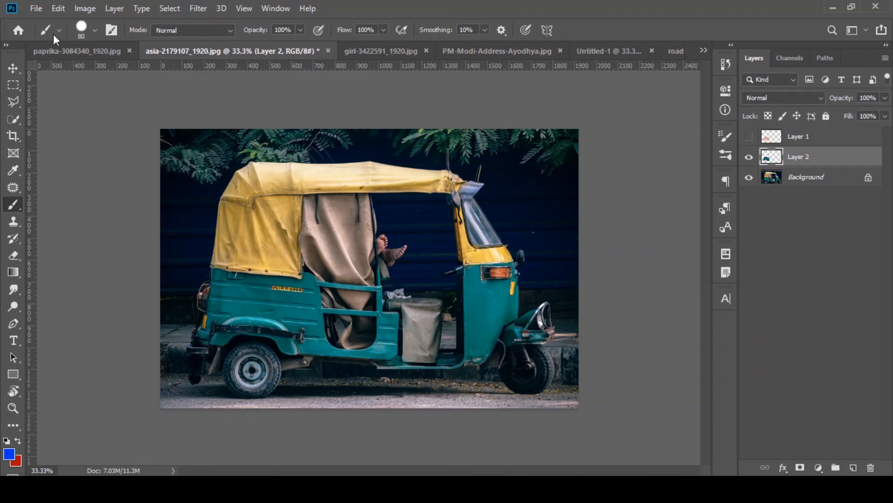
- View the paprika-3084340_1920.jpg document, and return to girl-3422591_1920.jpg
click(65, 53)
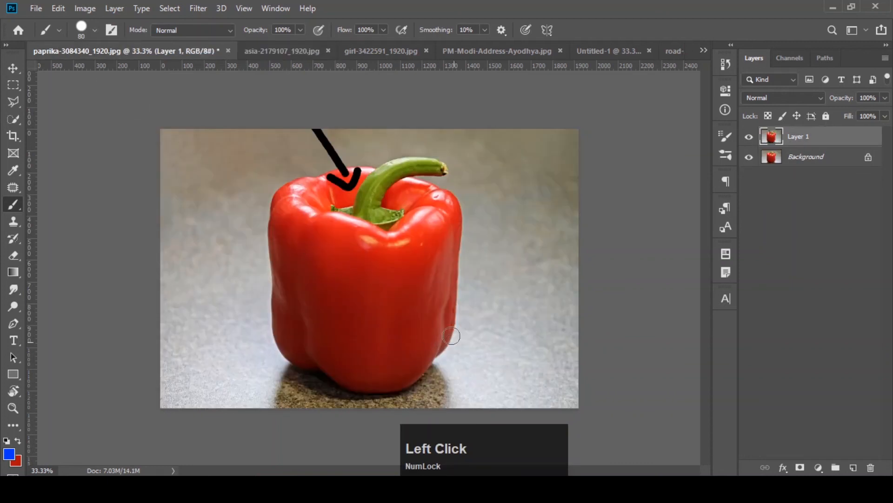
click(384, 49)
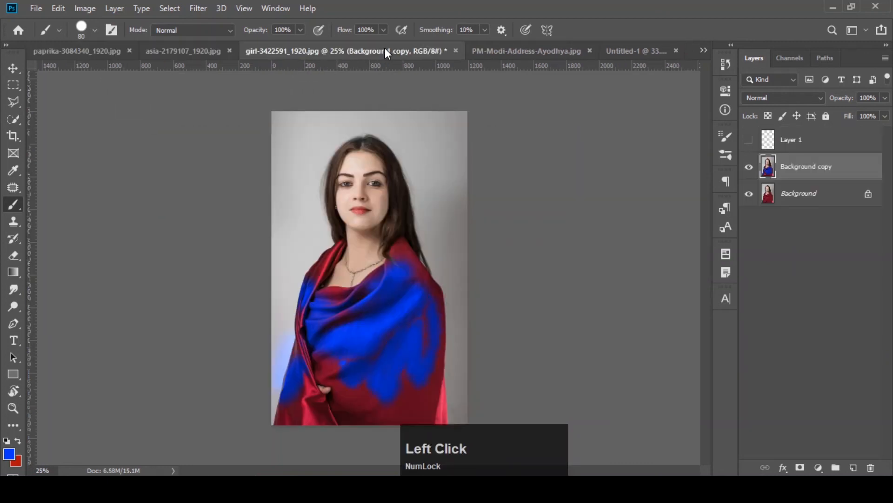